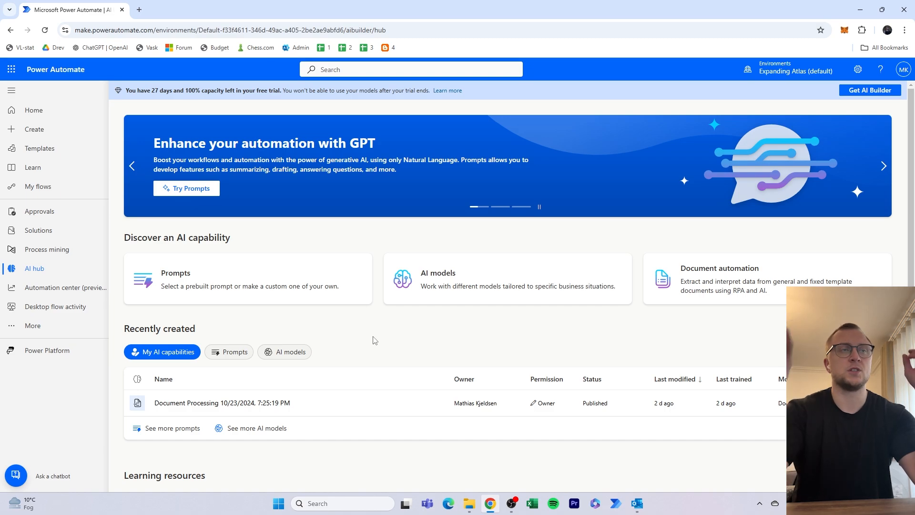
pyautogui.moveTo(352, 91); pyautogui.dragTo(411, 98)
pyautogui.click(427, 110)
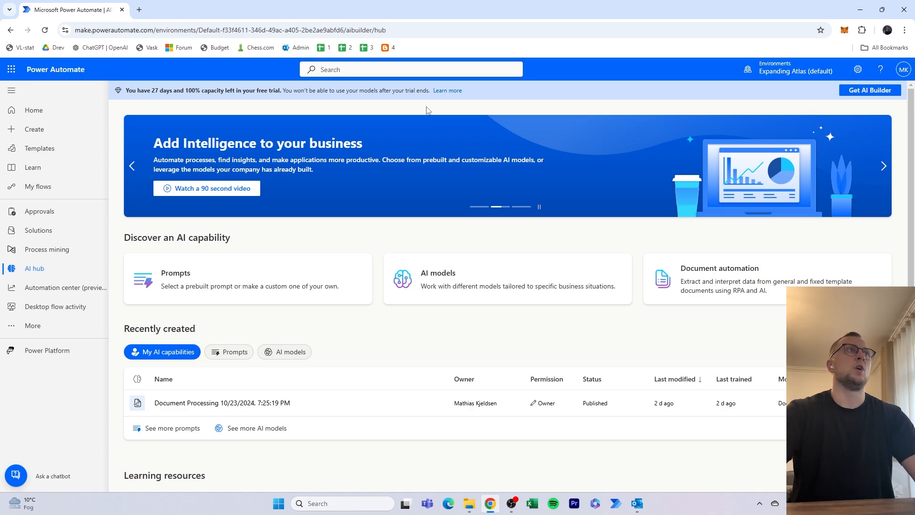
# - Open the "Invoice document" PDF from the "21 - Invoice handling" folder and look over the page
pyautogui.click(469, 503)
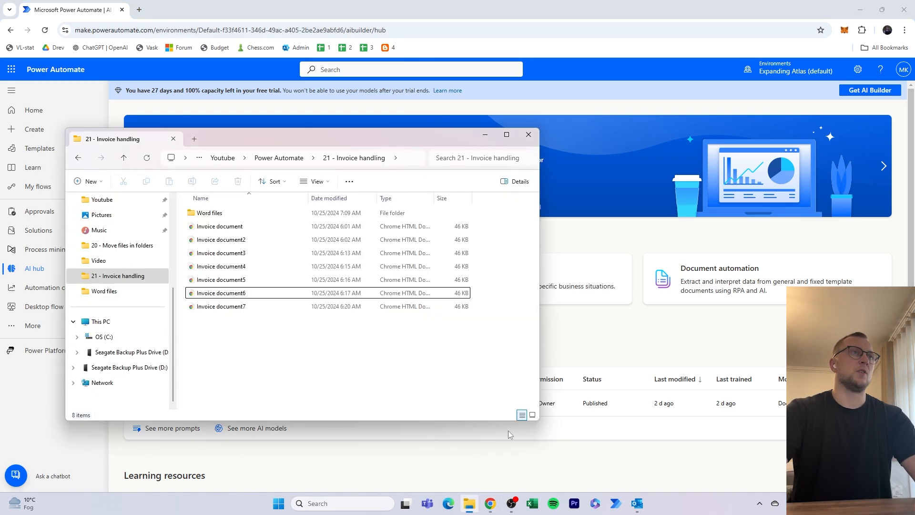
pyautogui.doubleClick(224, 226)
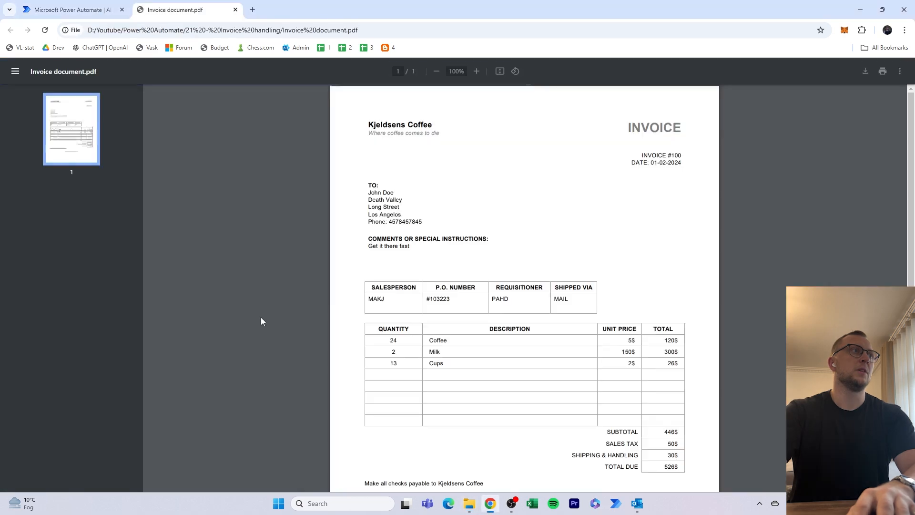
pyautogui.scroll(-1, 343, 279)
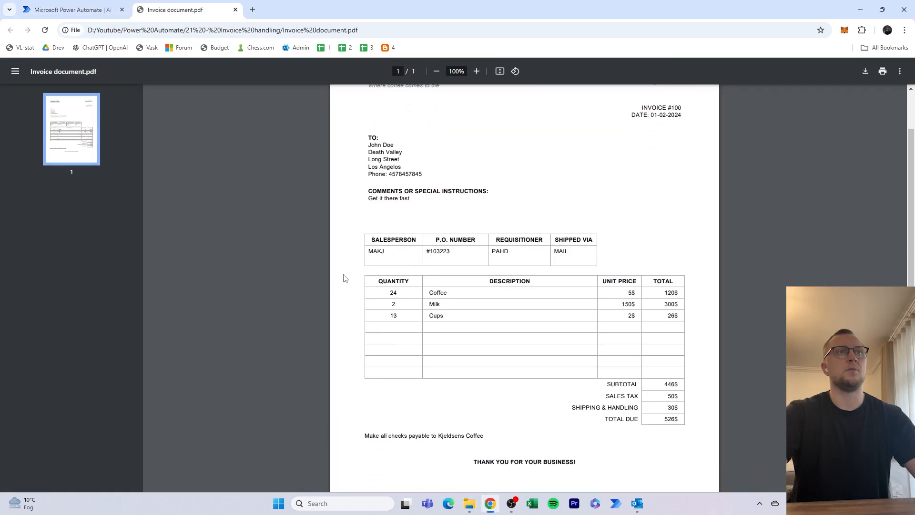
pyautogui.scroll(1, 352, 277)
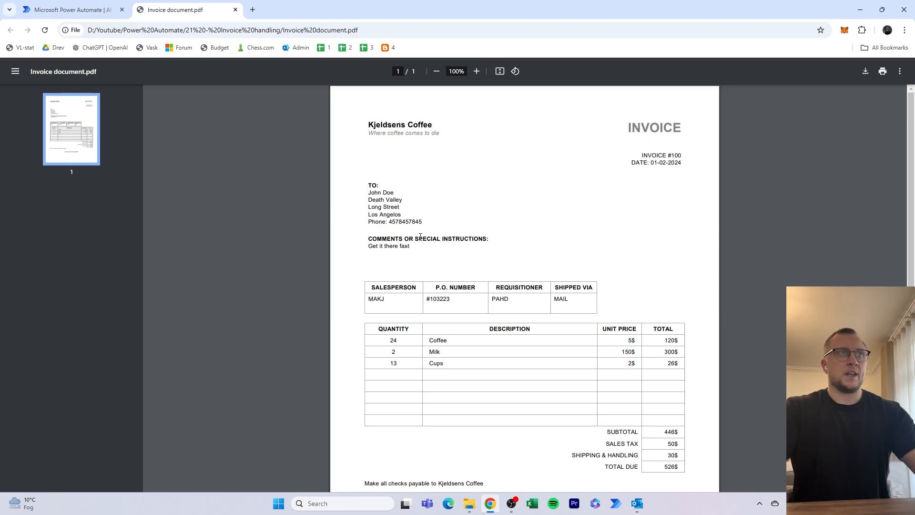
# - Examine the invoice's company name, invoice number and date, recipient block, comments, P.O. number and line item table
pyautogui.tripleClick(398, 129)
pyautogui.click(468, 159)
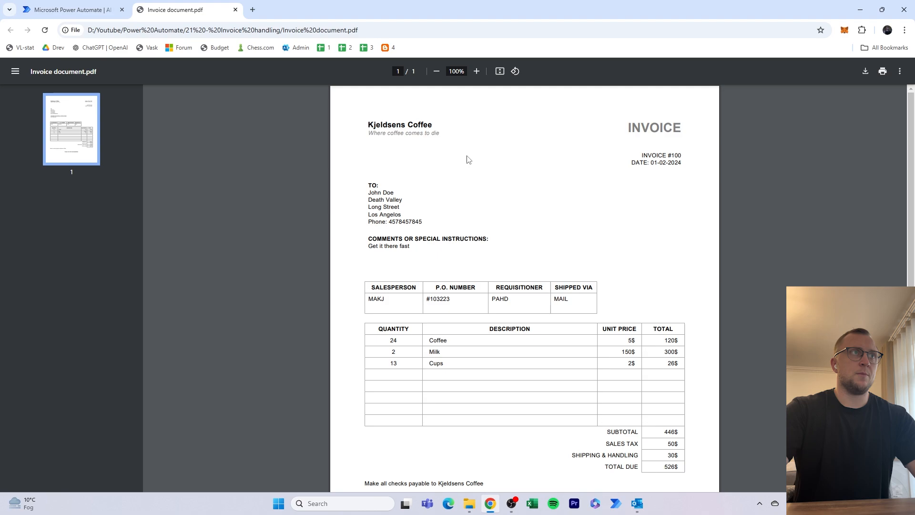
pyautogui.moveTo(672, 155); pyautogui.dragTo(687, 162)
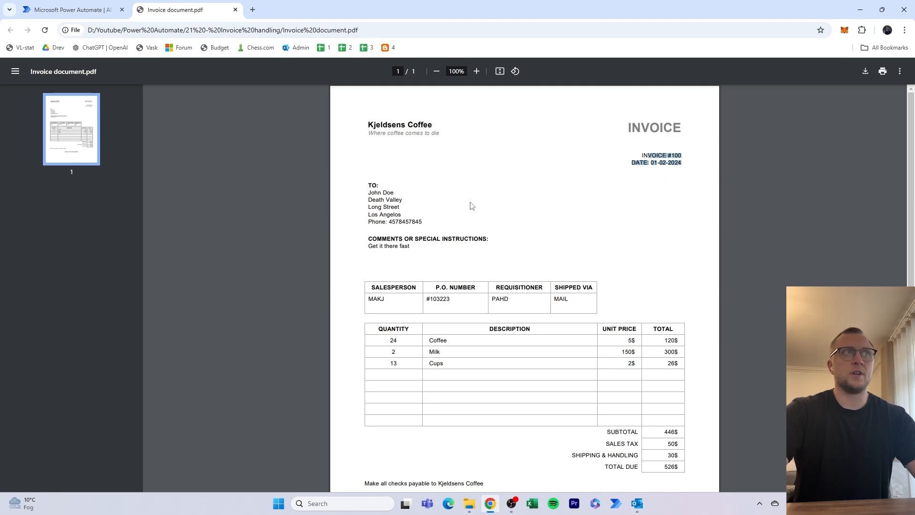
pyautogui.moveTo(368, 184); pyautogui.dragTo(419, 220)
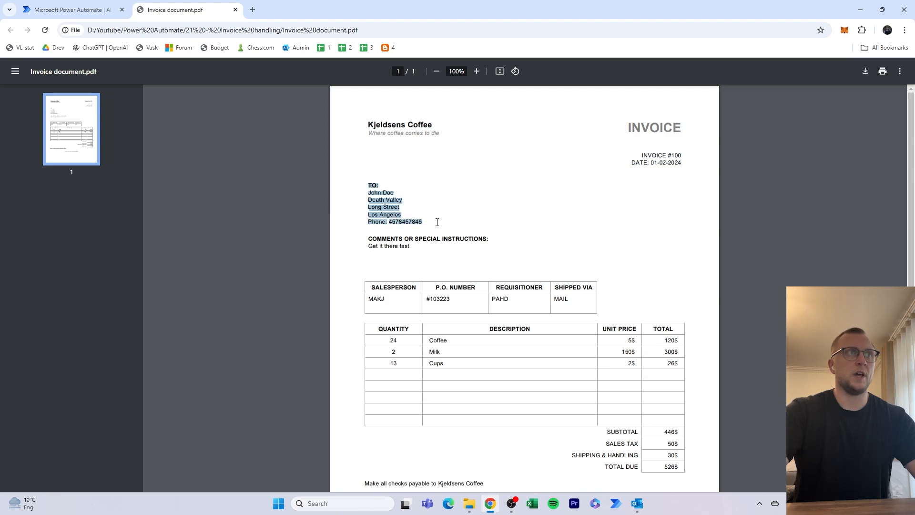
pyautogui.moveTo(369, 239); pyautogui.dragTo(441, 241)
pyautogui.click(456, 259)
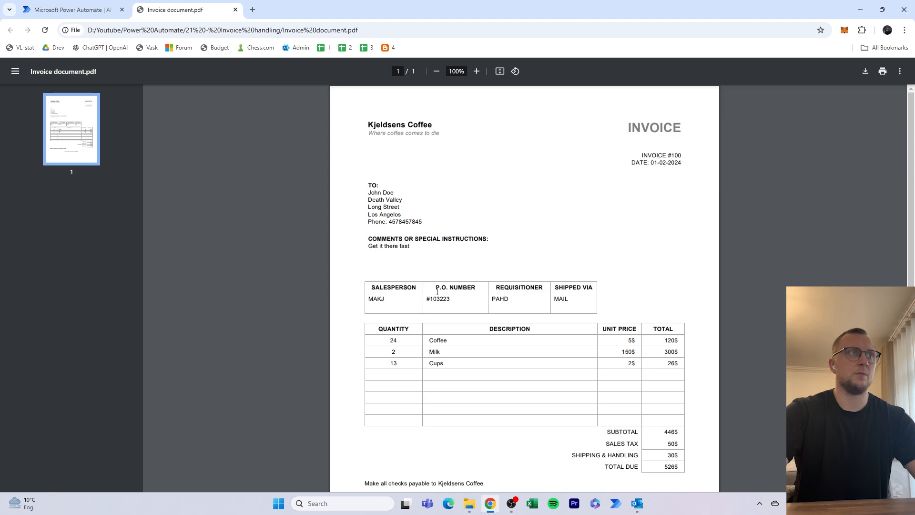
pyautogui.doubleClick(435, 300)
pyautogui.moveTo(378, 328); pyautogui.dragTo(439, 348)
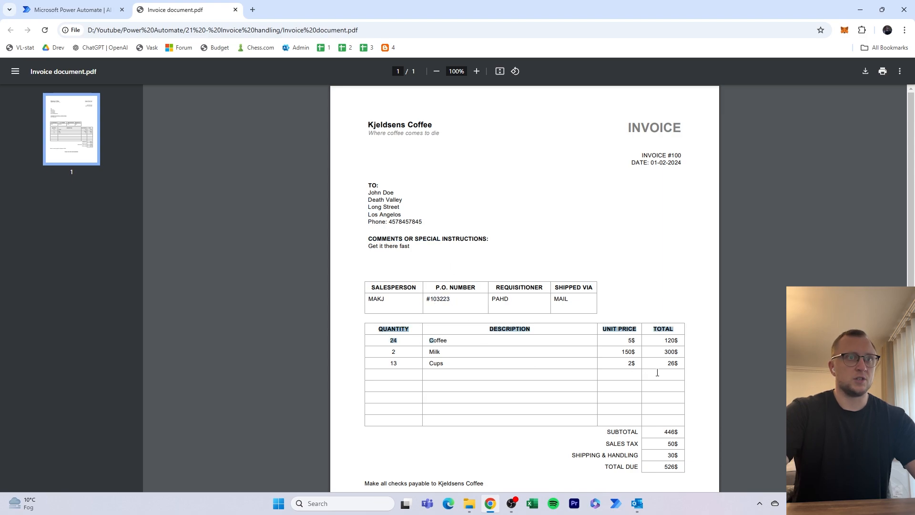
pyautogui.click(683, 365)
# - Examine the subtotal, sales tax, shipping and total due at the end of the invoice, and close the document
pyautogui.scroll(-1, 691, 364)
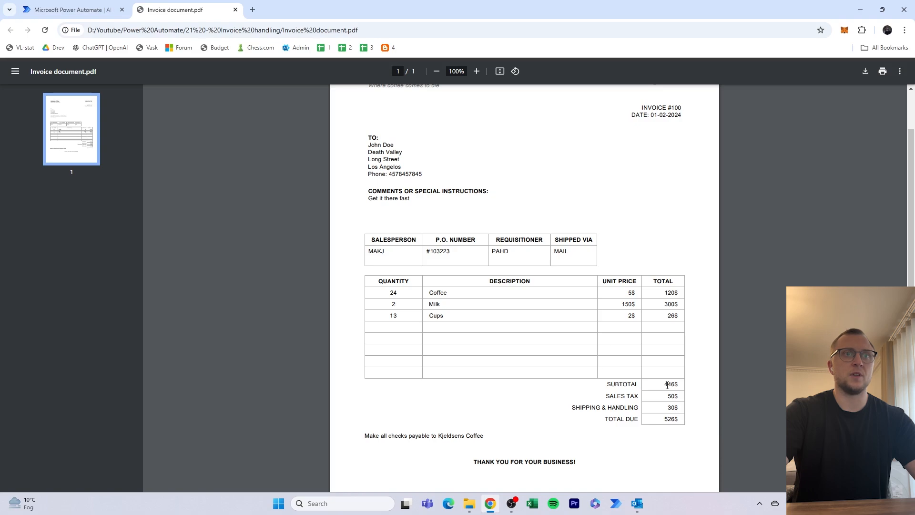
pyautogui.moveTo(667, 385); pyautogui.dragTo(692, 419)
pyautogui.click(684, 419)
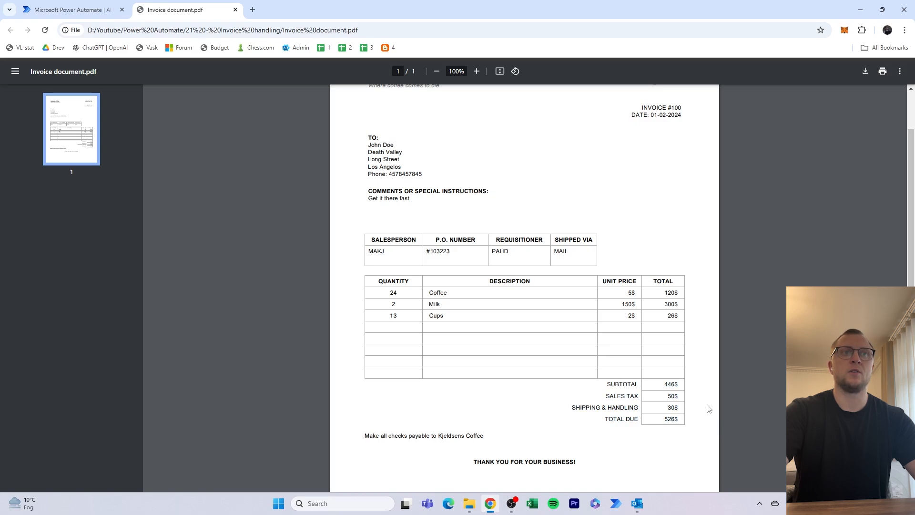
pyautogui.scroll(-1, 708, 408)
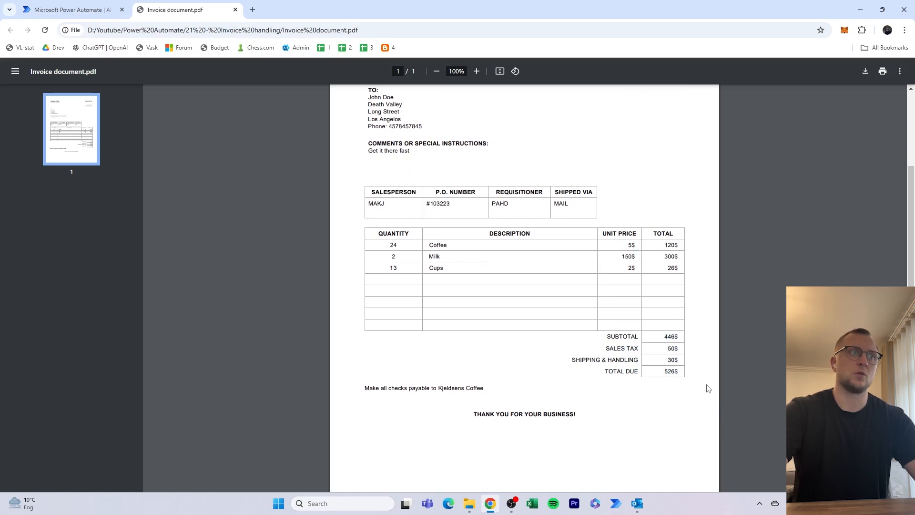
pyautogui.scroll(-1, 708, 379)
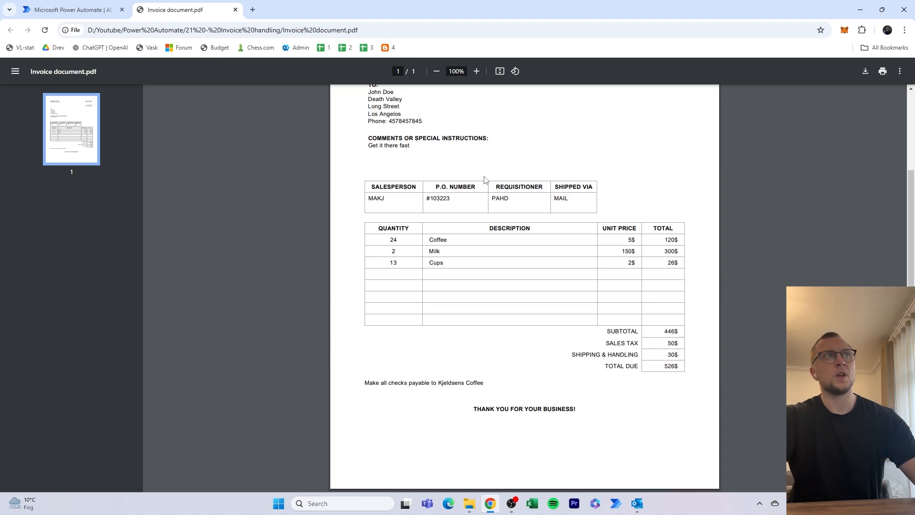
pyautogui.click(235, 10)
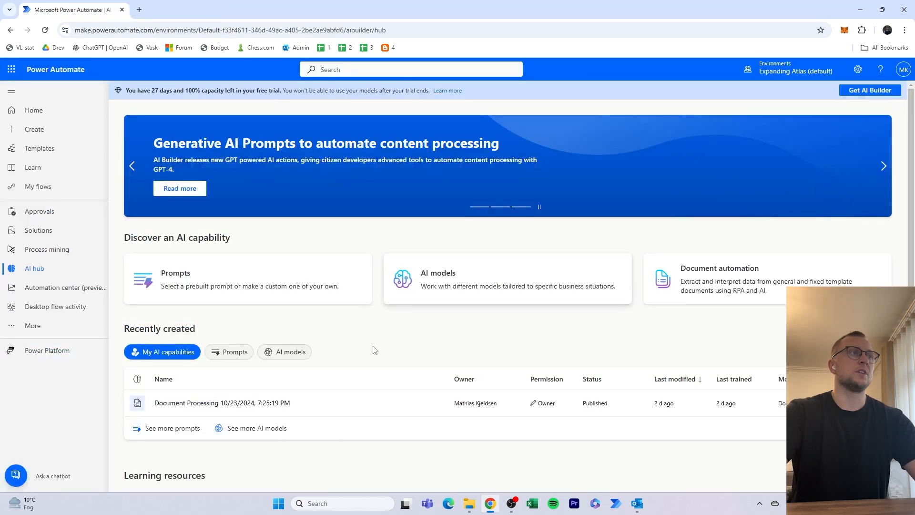
# - Open "Invoice document5" from the invoice folder, examine its line items and totals, and close it
pyautogui.click(469, 501)
pyautogui.doubleClick(293, 279)
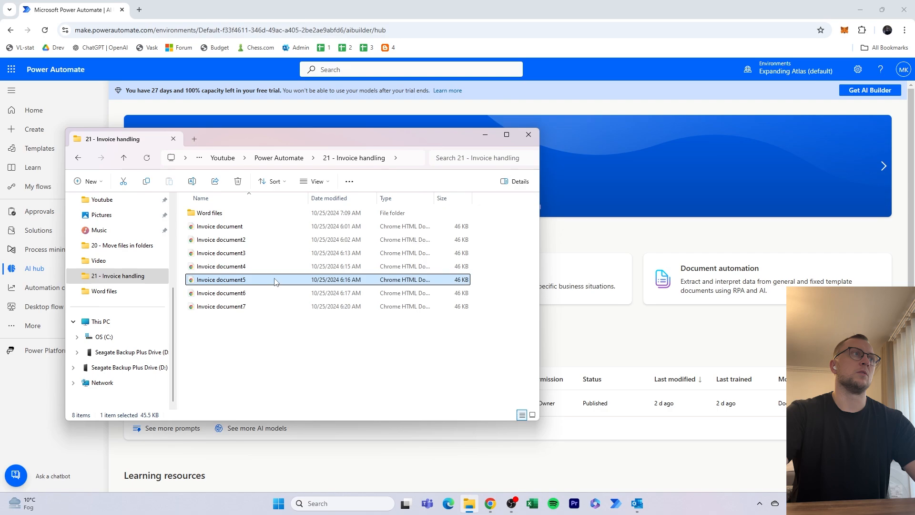
pyautogui.scroll(-1, 395, 259)
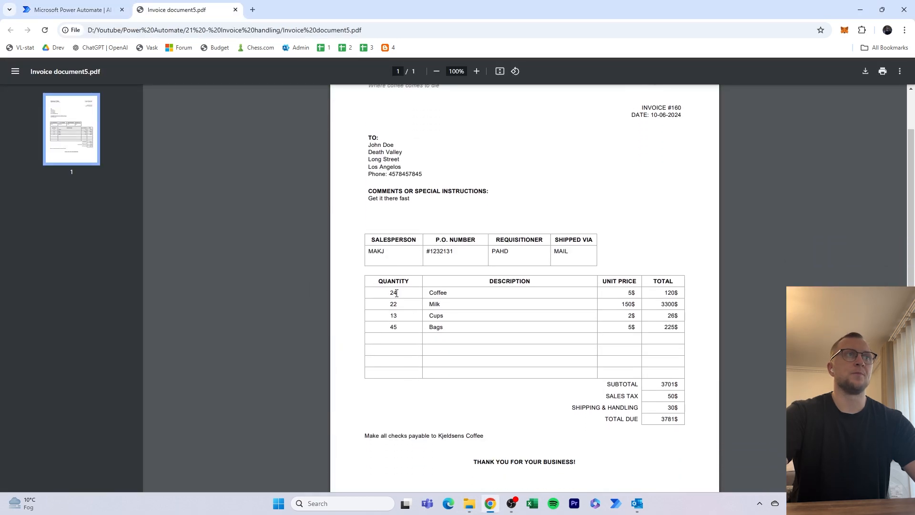
pyautogui.moveTo(389, 291); pyautogui.dragTo(679, 328)
pyautogui.moveTo(668, 384); pyautogui.dragTo(683, 420)
pyautogui.click(677, 418)
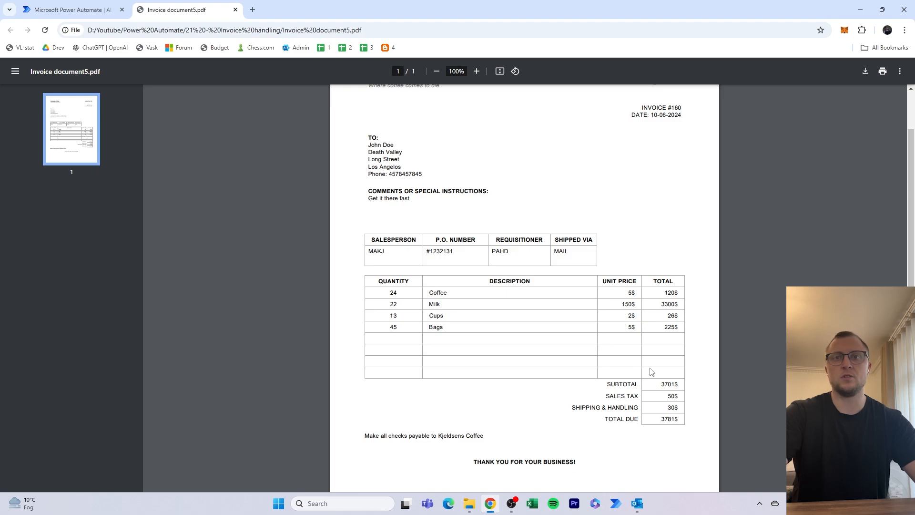
pyautogui.middleClick(196, 16)
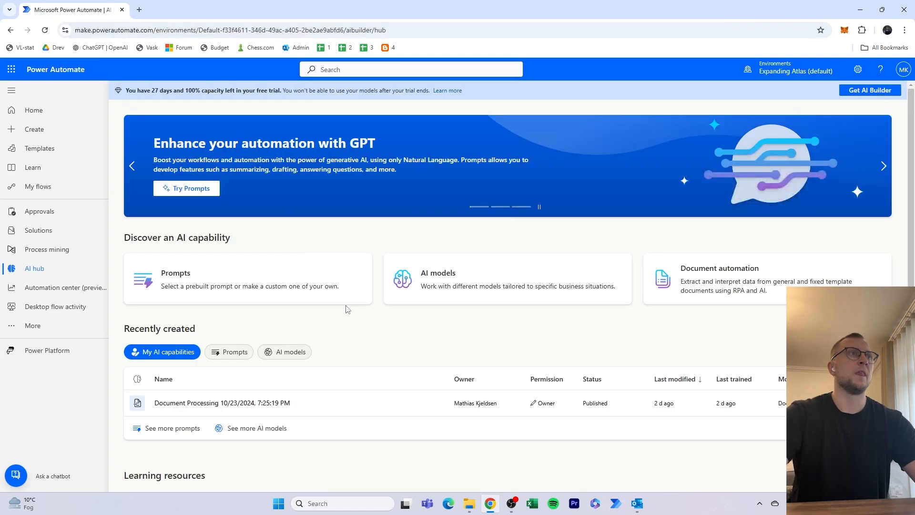
# - Look over the sample invoice files in the "21 - Invoice handling" folder and return to Power Automate
pyautogui.click(469, 503)
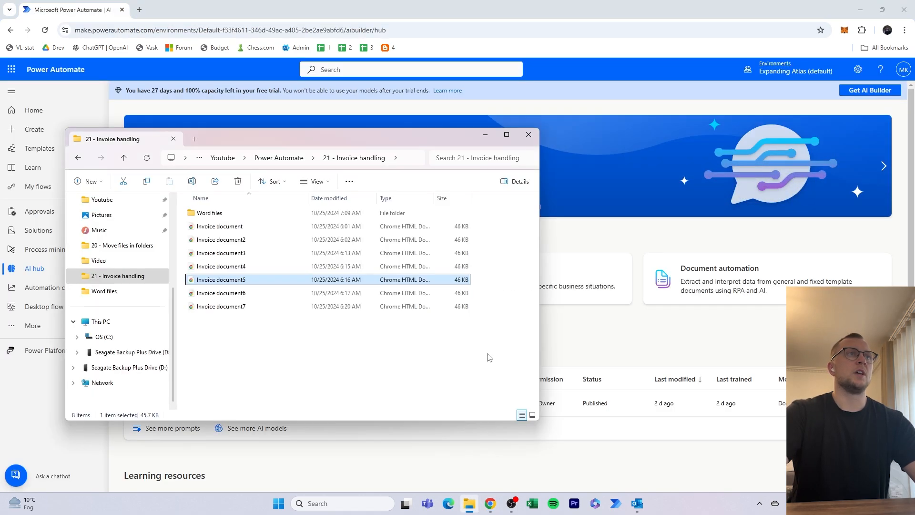
pyautogui.moveTo(526, 280); pyautogui.dragTo(373, 207)
pyautogui.click(508, 341)
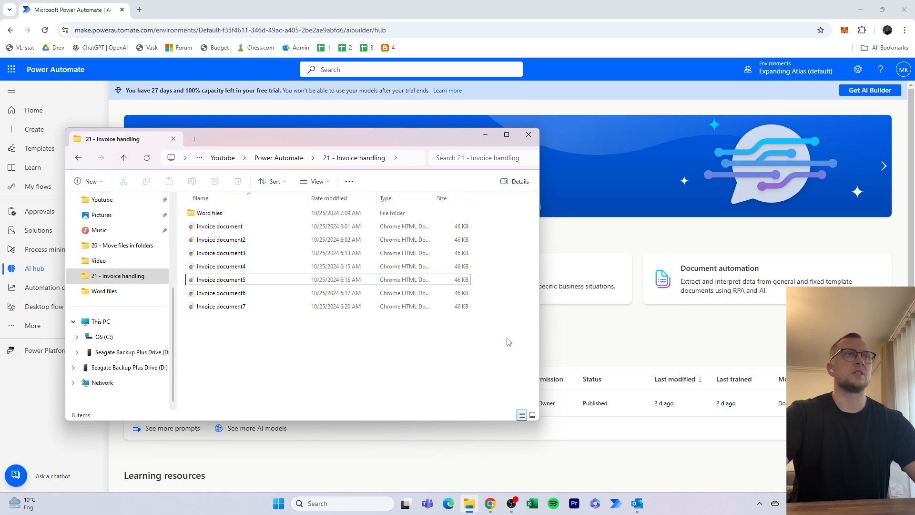
pyautogui.click(559, 325)
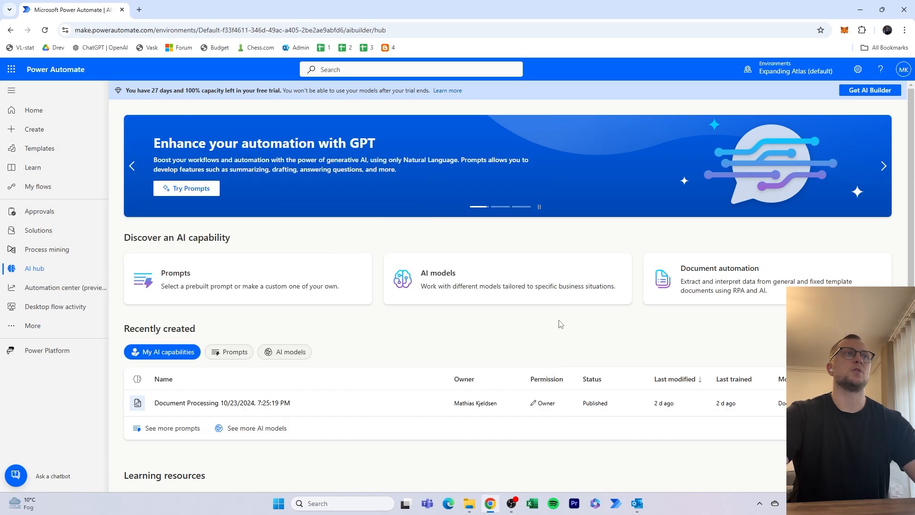
# - Replace the current browser tab with a new one and go to the AI hub at make.powerautomate.com
pyautogui.click(139, 10)
pyautogui.click(122, 9)
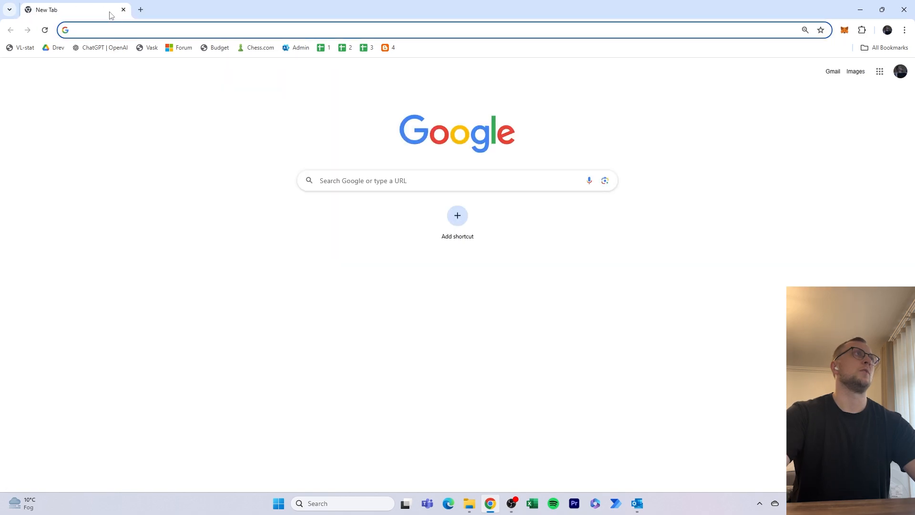
pyautogui.click(109, 28)
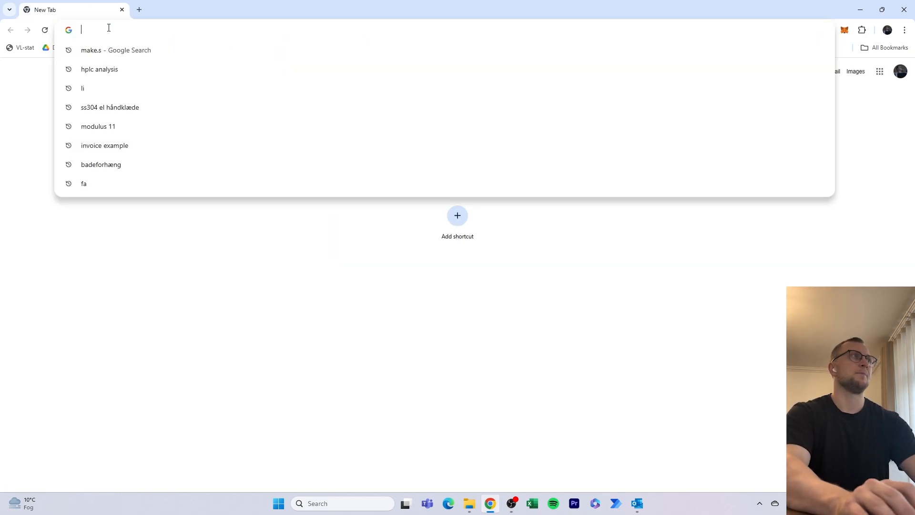
pyautogui.write('m')
pyautogui.press('Escape')
pyautogui.write('makepow')
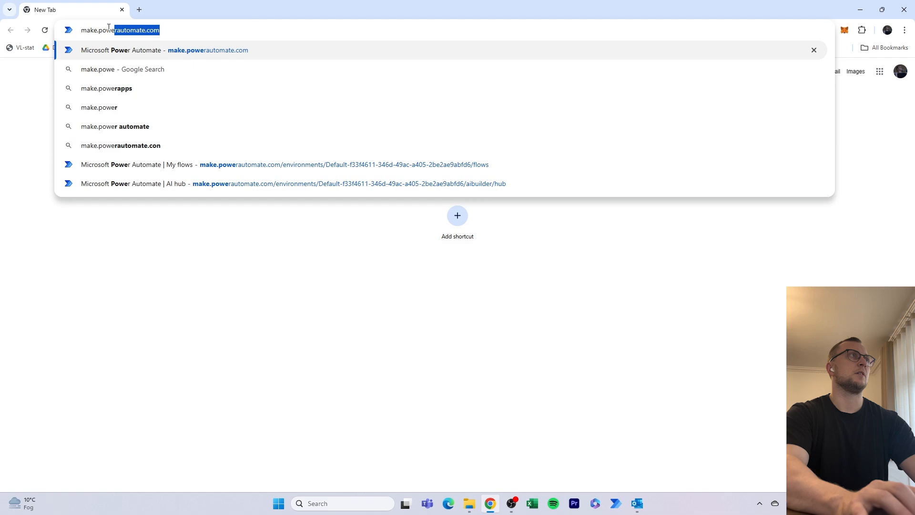
pyautogui.press('Return')
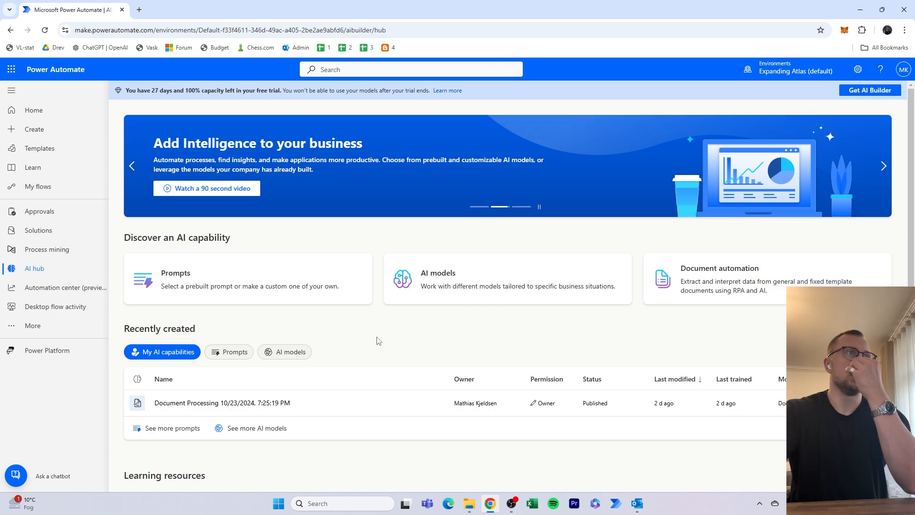
# - Open the "Extract information from invoices" prebuilt AI model and review the information it extracts from the sample invoice
pyautogui.click(436, 295)
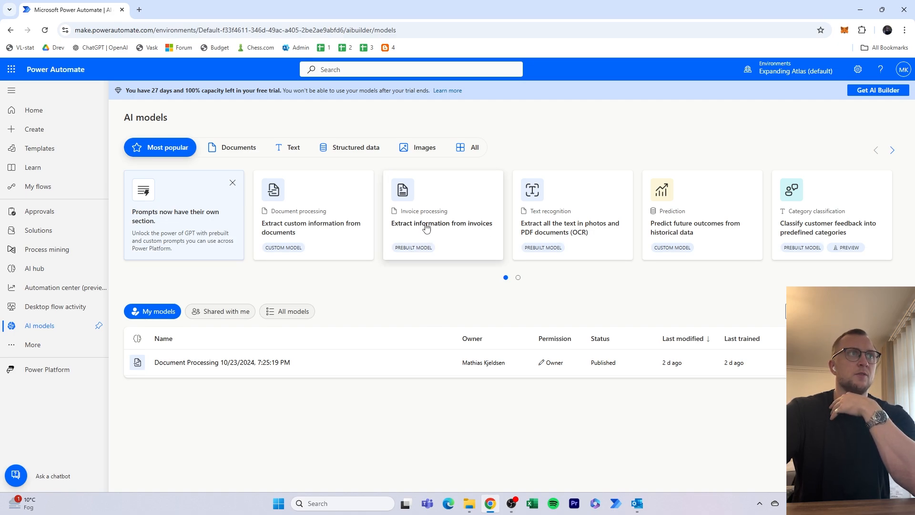
pyautogui.click(474, 231)
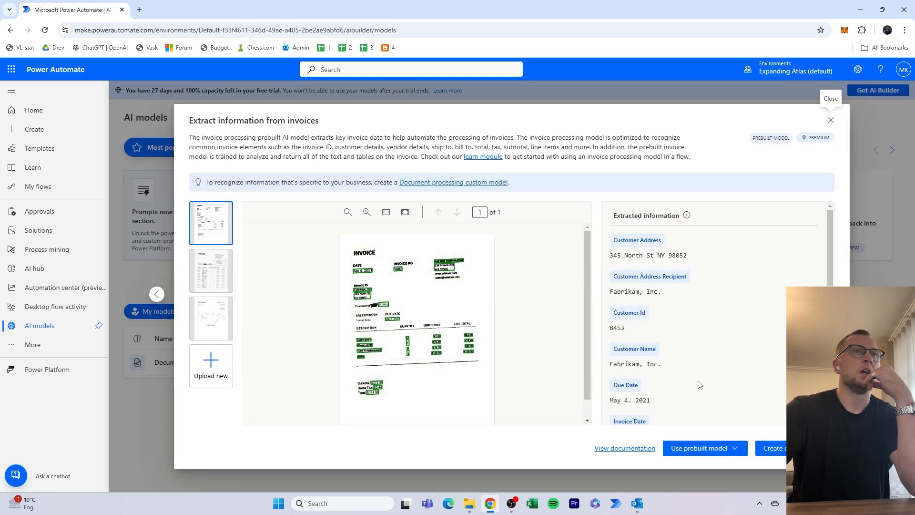
pyautogui.scroll(-4, 710, 402)
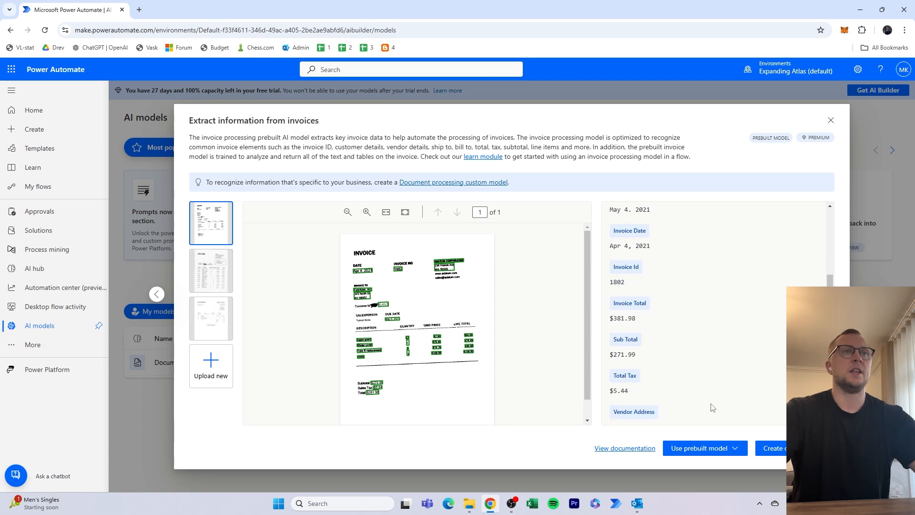
pyautogui.scroll(-4, 713, 407)
pyautogui.scroll(5, 781, 400)
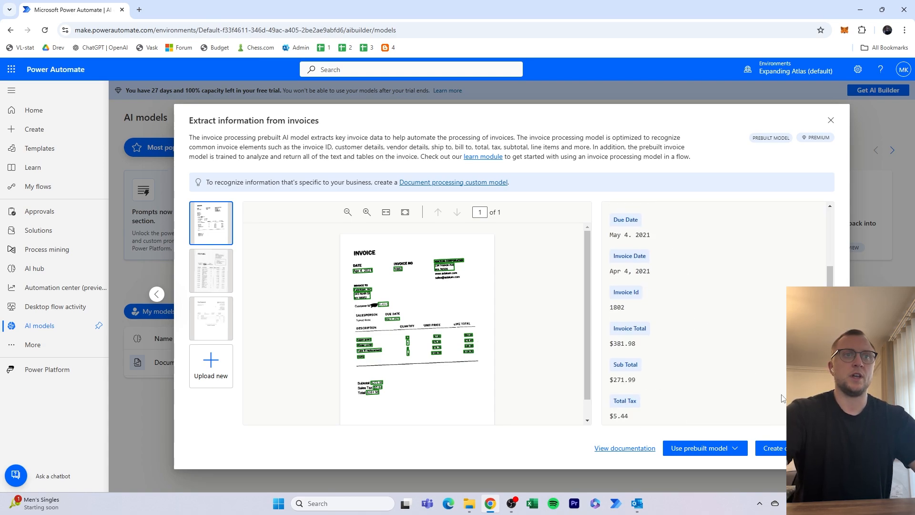
# - Create a custom model from the invoice extraction model with Invoices as the document type
pyautogui.click(735, 448)
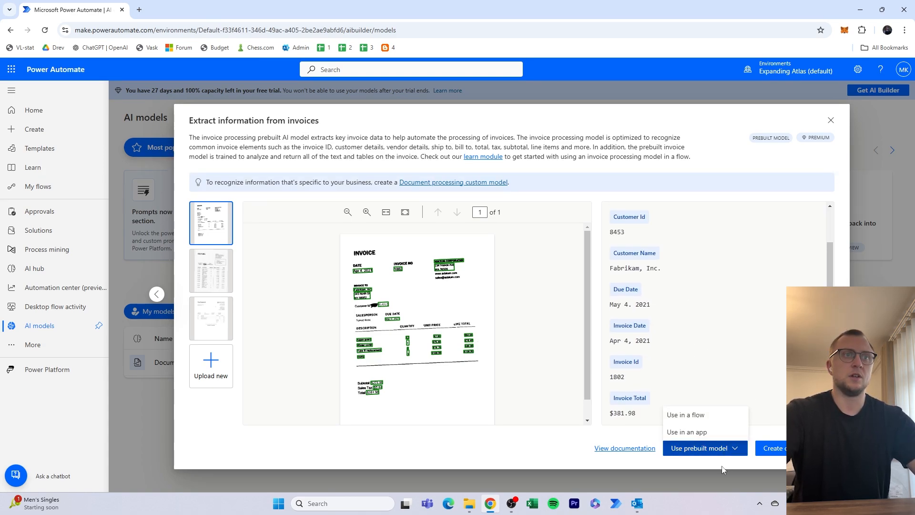
pyautogui.click(722, 465)
pyautogui.scroll(2, 744, 368)
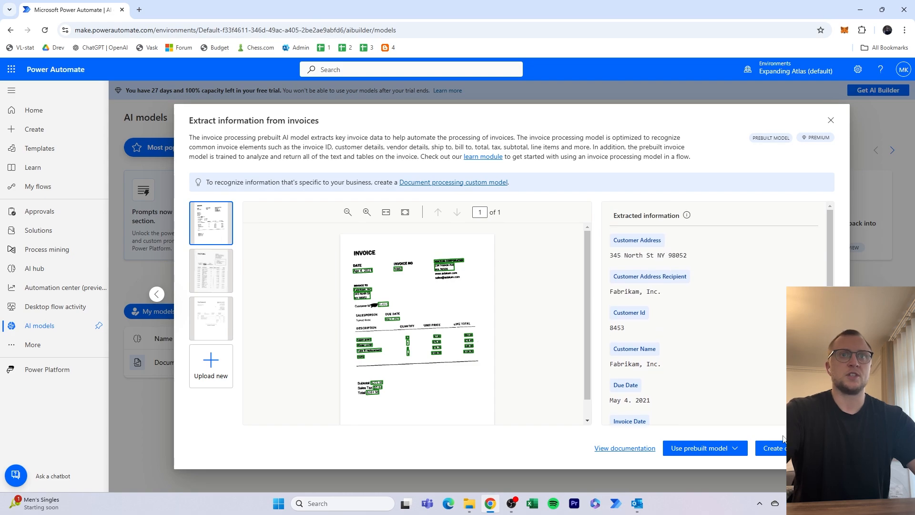
pyautogui.click(781, 452)
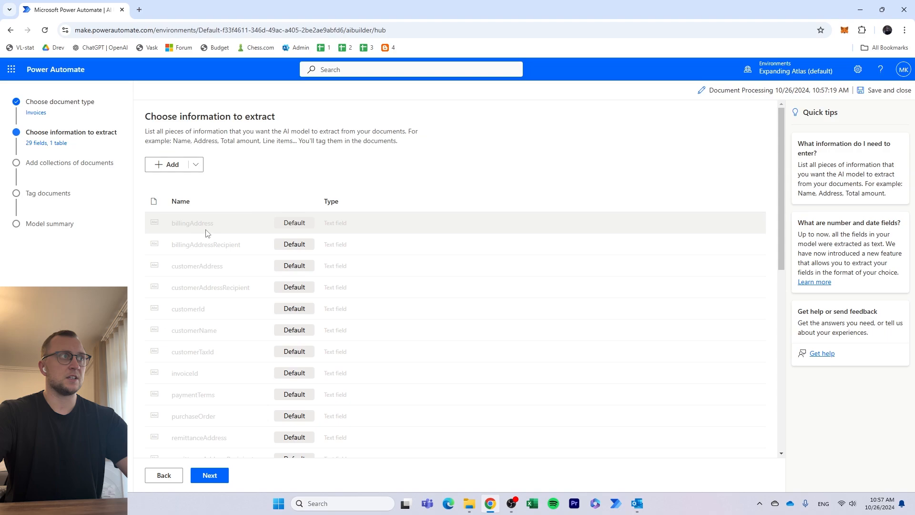
# - Add a custom number field named Shipping that uses a dot as the decimal separator to the information to extract
pyautogui.scroll(-1, 210, 236)
pyautogui.scroll(-7, 210, 245)
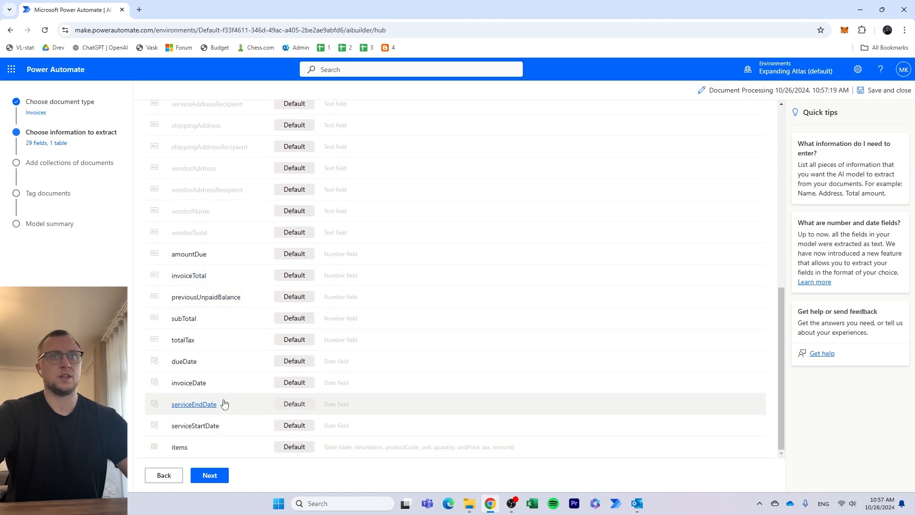
pyautogui.scroll(10, 229, 400)
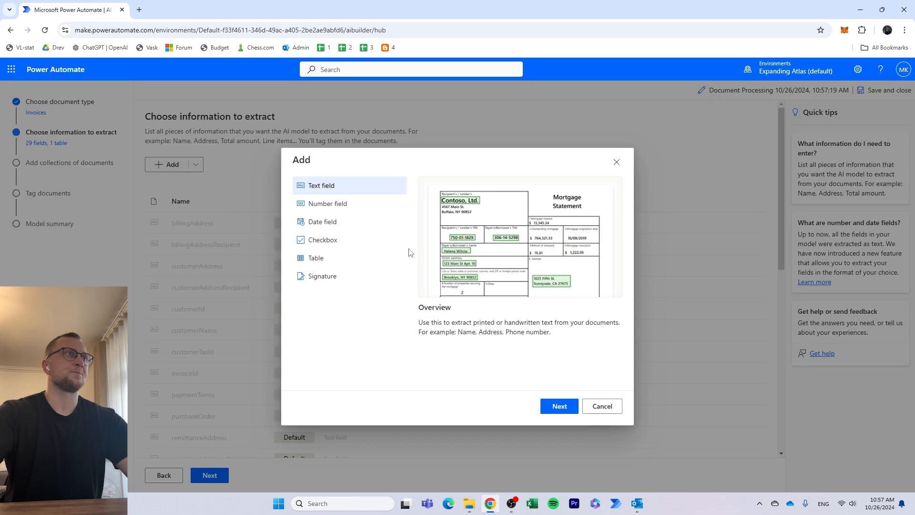
pyautogui.click(340, 204)
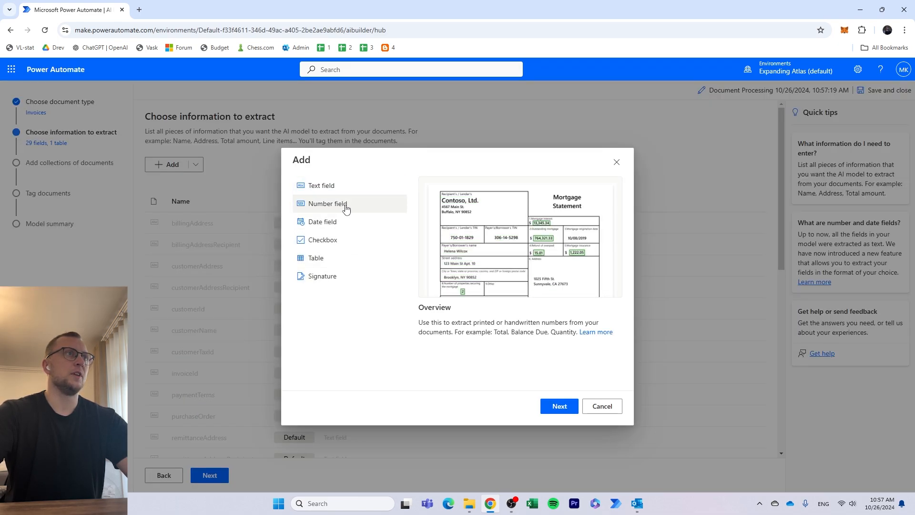
pyautogui.click(546, 405)
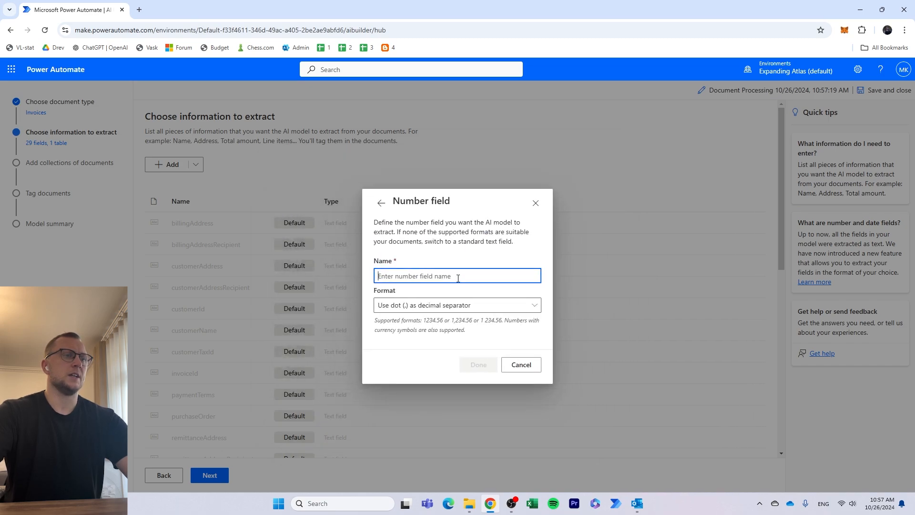
pyautogui.write('Shippi')
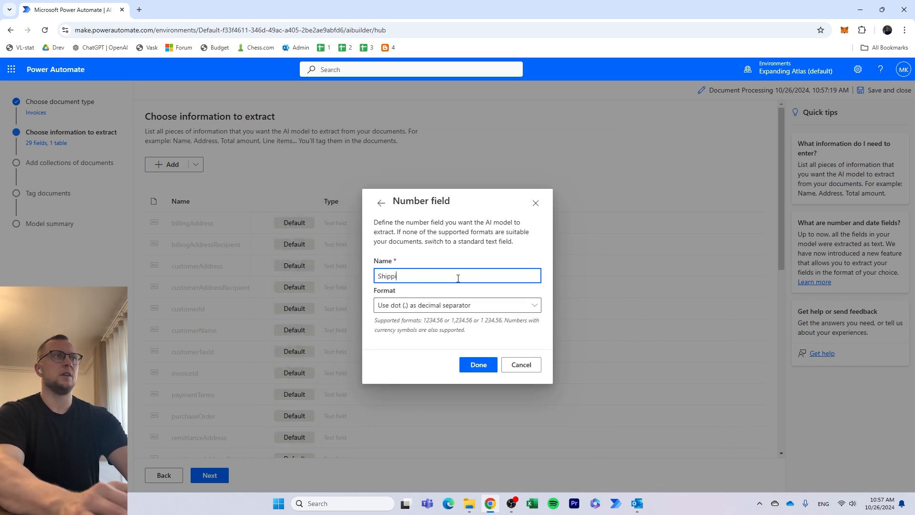
pyautogui.write('ng')
pyautogui.click(467, 308)
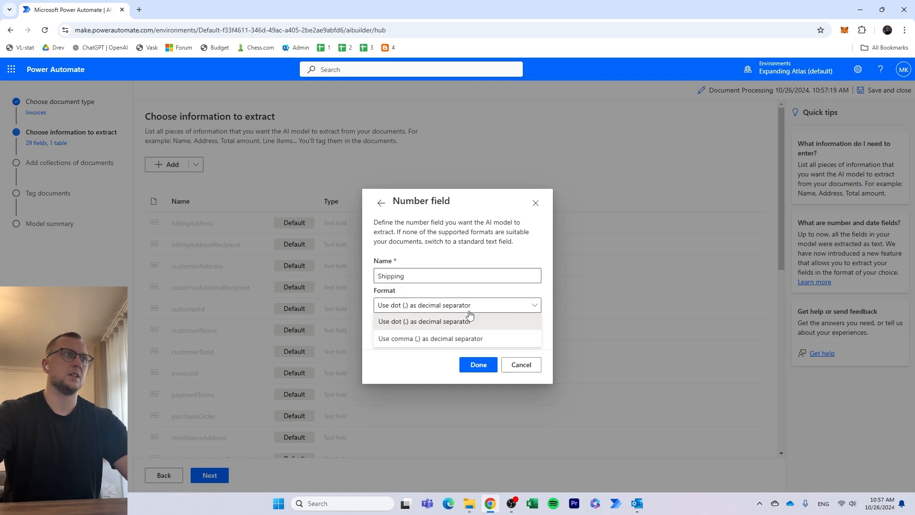
pyautogui.click(487, 322)
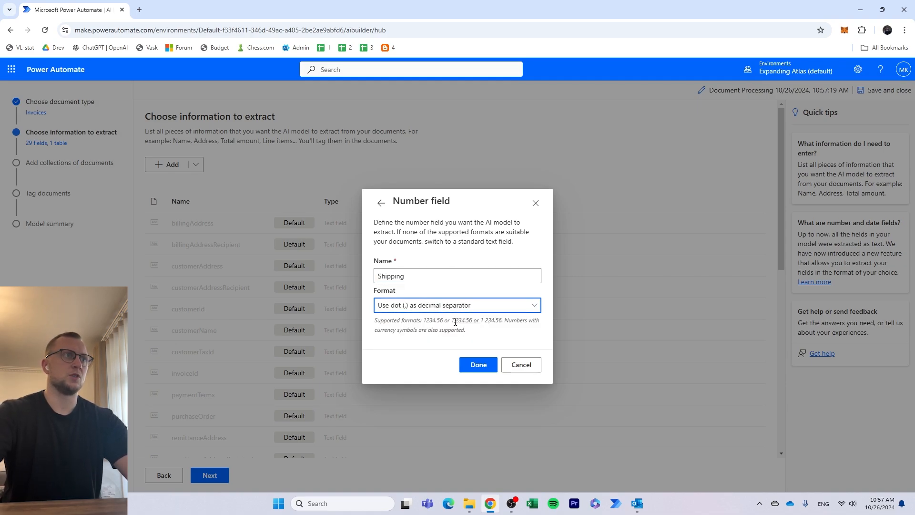
pyautogui.click(477, 370)
# - Check the list of fields to extract, including Shipping, and continue to adding document collections
pyautogui.scroll(-8, 455, 359)
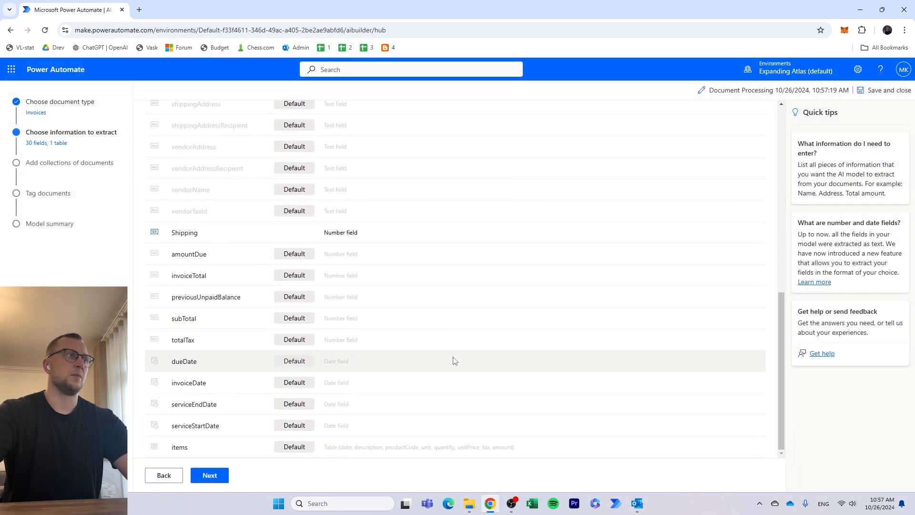
pyautogui.scroll(-1, 340, 227)
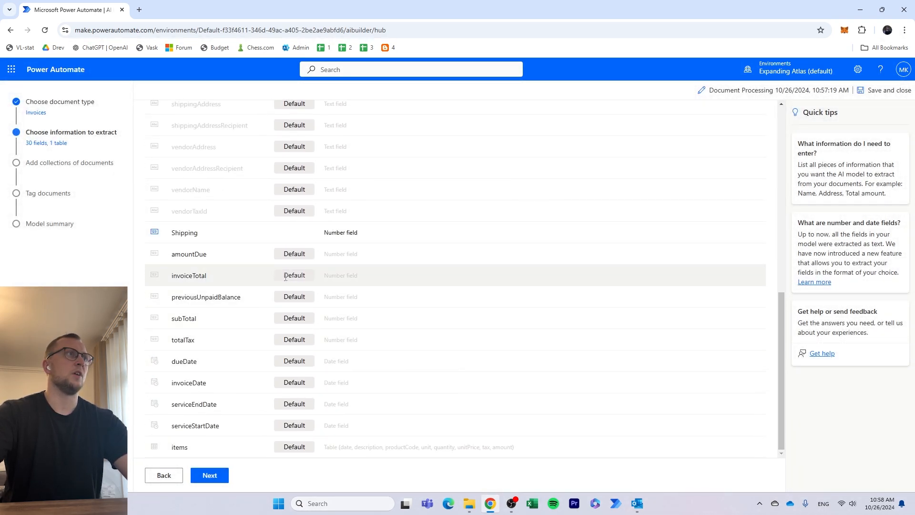
pyautogui.scroll(10, 282, 264)
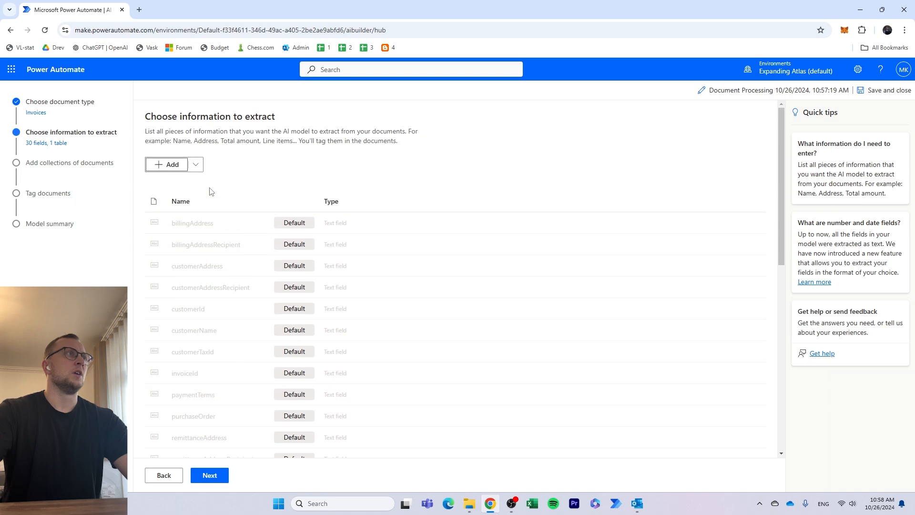
pyautogui.scroll(-5, 286, 307)
pyautogui.scroll(-3, 304, 401)
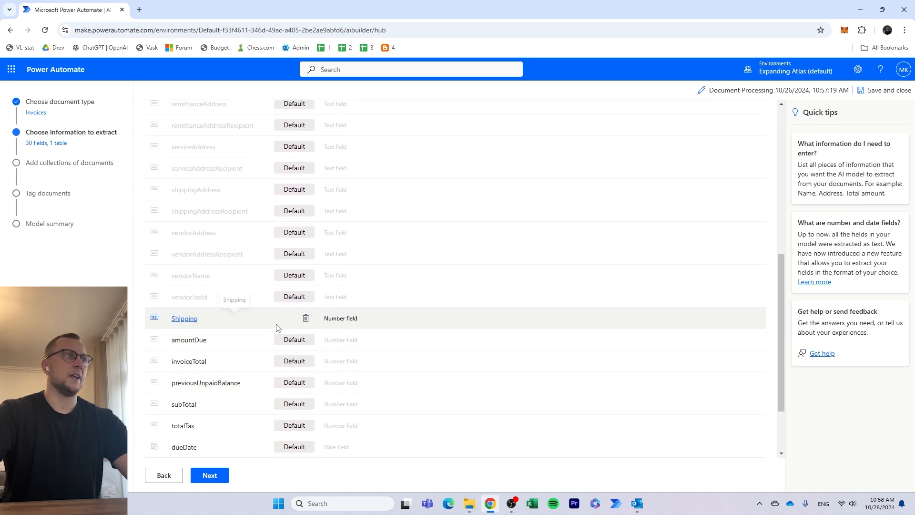
pyautogui.scroll(-2, 287, 332)
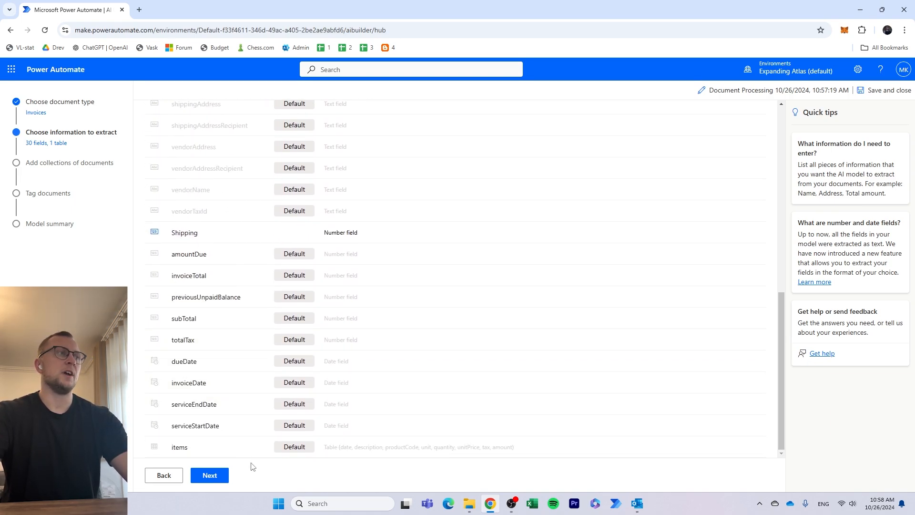
pyautogui.click(208, 476)
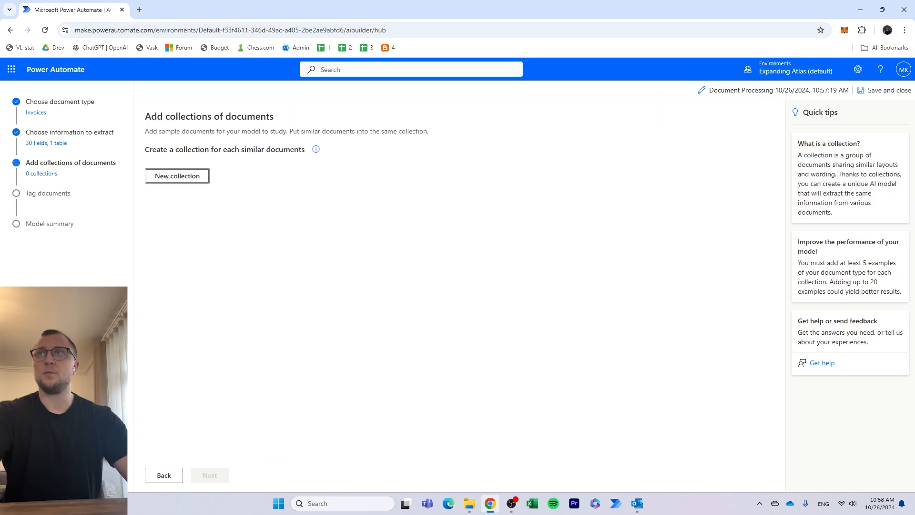
# - Create a new document collection and open it for adding sample documents
pyautogui.moveTo(914, 193); pyautogui.dragTo(914, 167)
pyautogui.click(488, 385)
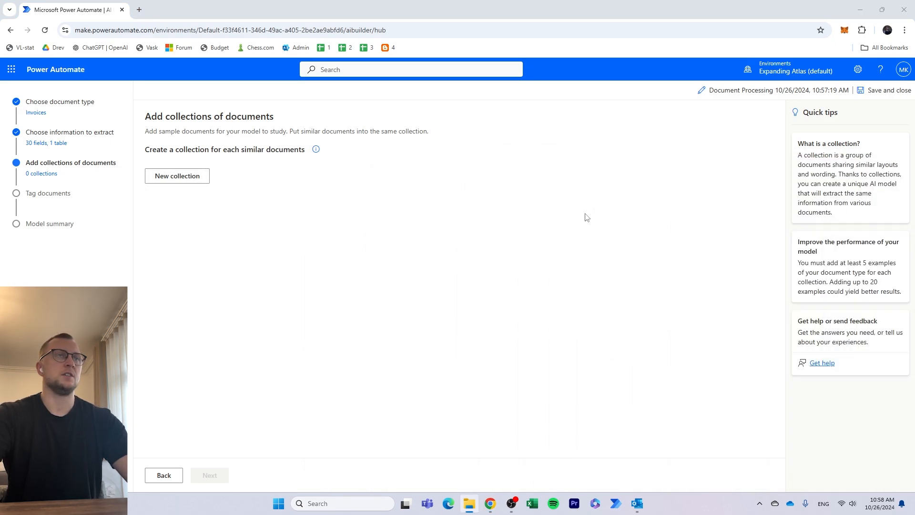
pyautogui.click(180, 176)
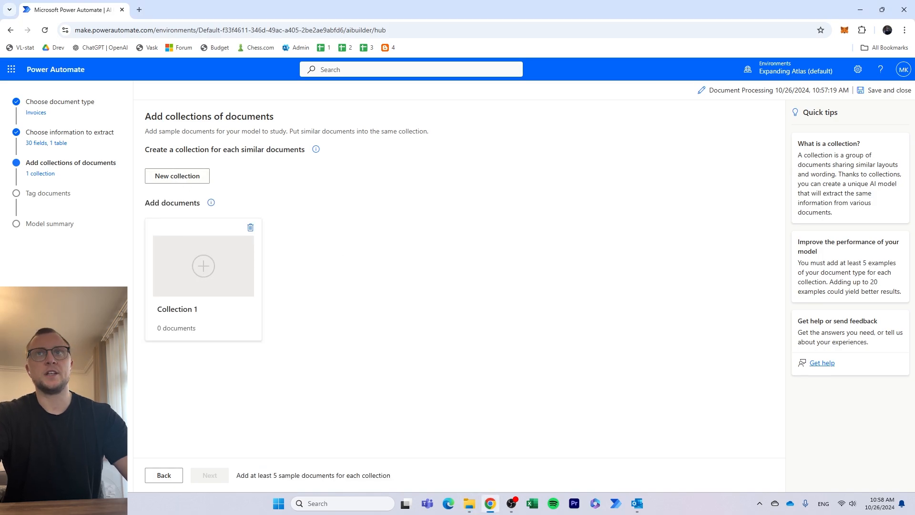
pyautogui.moveTo(914, 165); pyautogui.dragTo(189, 161)
pyautogui.click(526, 270)
pyautogui.click(216, 272)
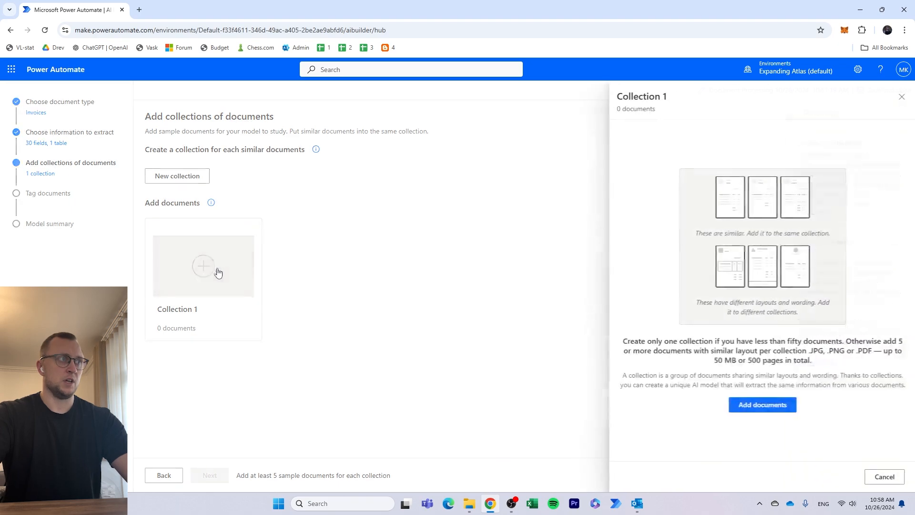
# - Upload Invoice document and Invoice document2 through Invoice document5 from the "21 - Invoice handling" folder to Collection 1
pyautogui.hotkey('alt', 'Tab')
pyautogui.moveTo(387, 153); pyautogui.dragTo(473, 149)
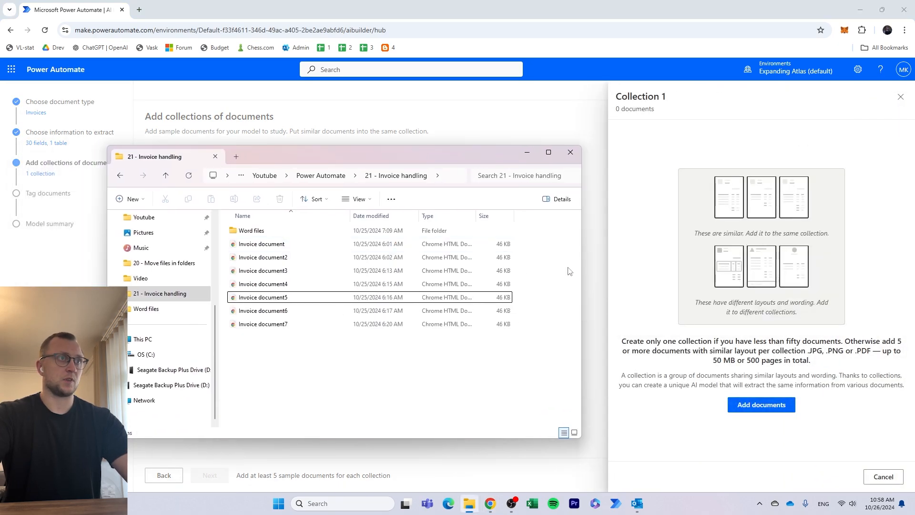
pyautogui.moveTo(543, 239); pyautogui.dragTo(488, 307)
pyautogui.moveTo(404, 269); pyautogui.dragTo(710, 250)
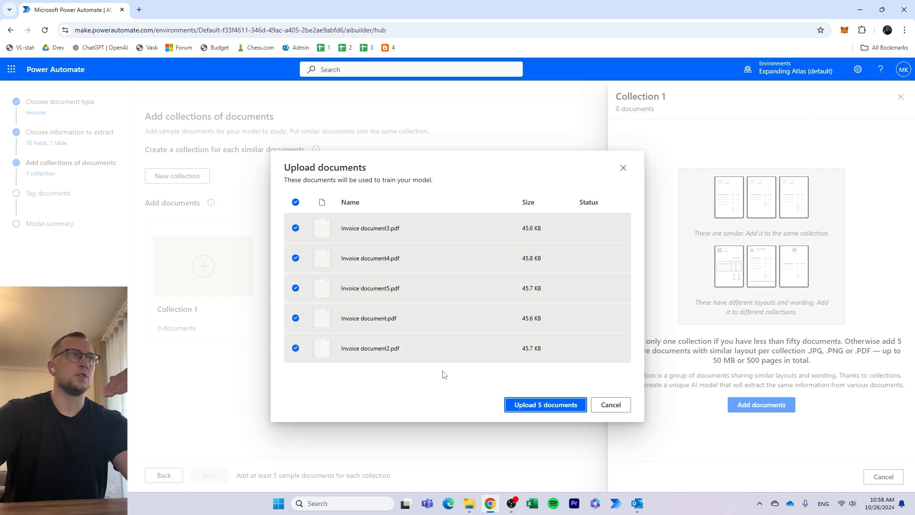
pyautogui.click(561, 410)
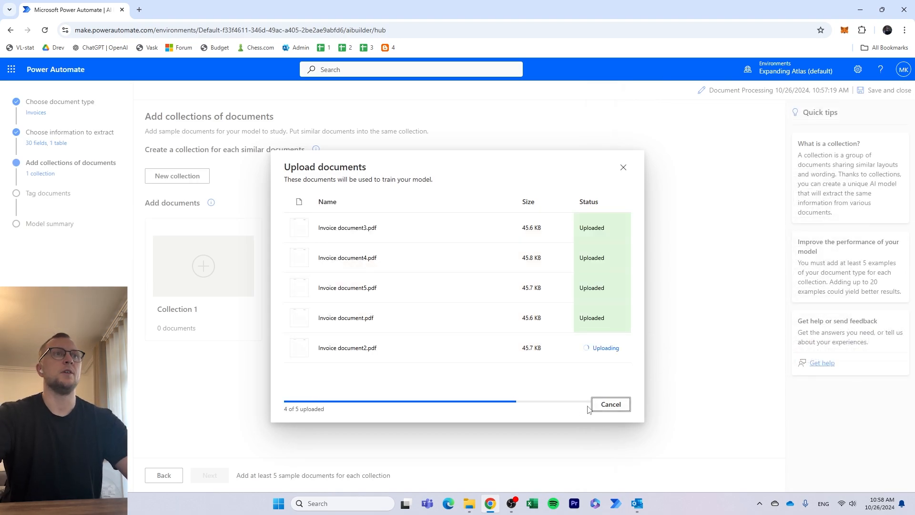
pyautogui.click(611, 416)
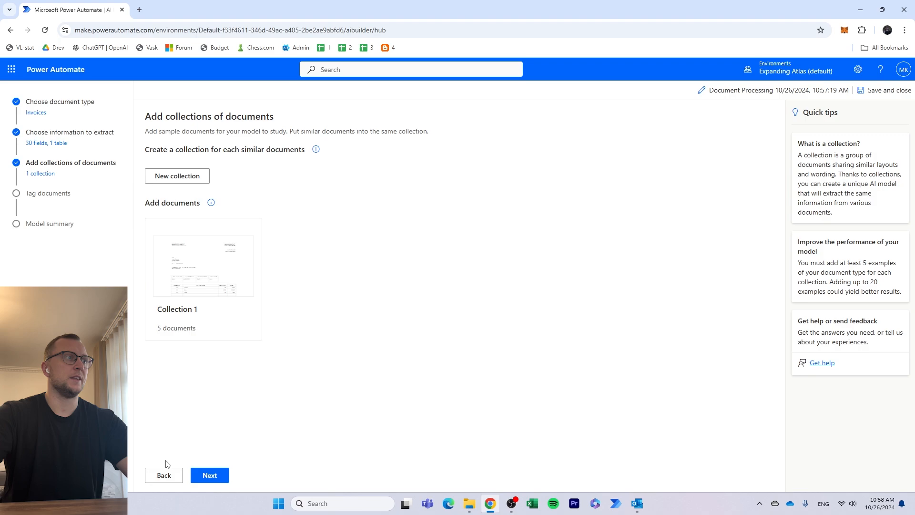
# - Continue to document tagging and review the text, number and date fields of the first invoice
pyautogui.click(217, 478)
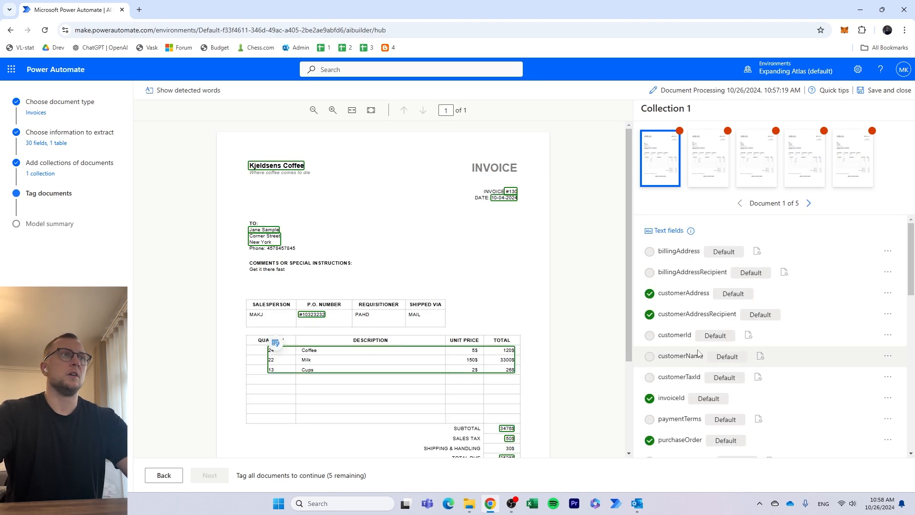
pyautogui.scroll(-1, 732, 358)
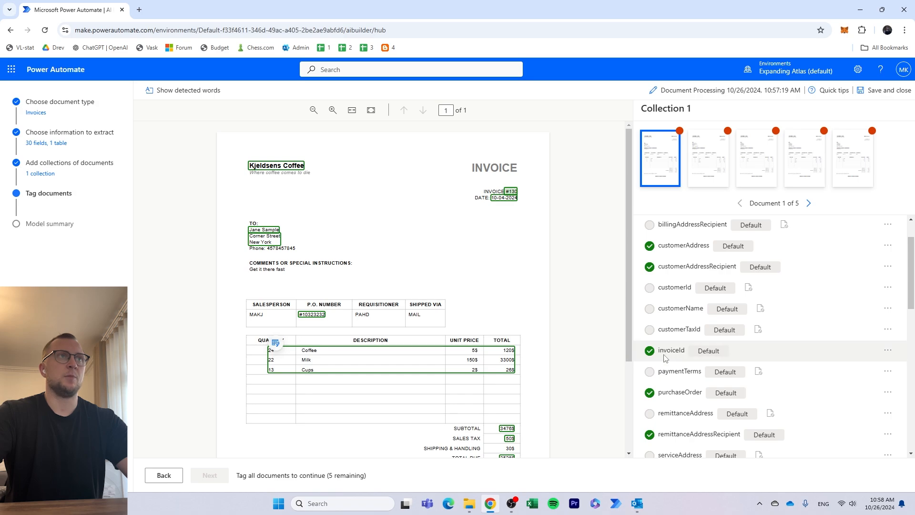
pyautogui.scroll(-3, 614, 367)
pyautogui.scroll(-3, 719, 372)
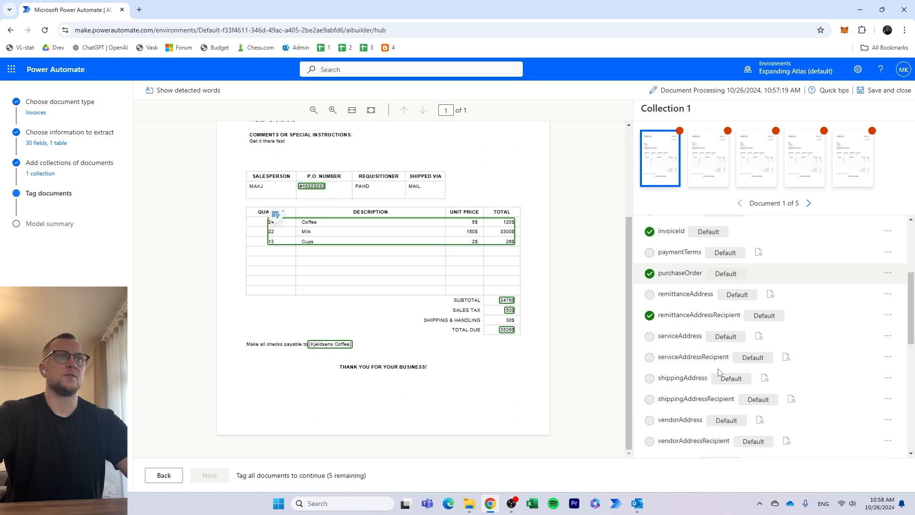
pyautogui.scroll(2, 406, 286)
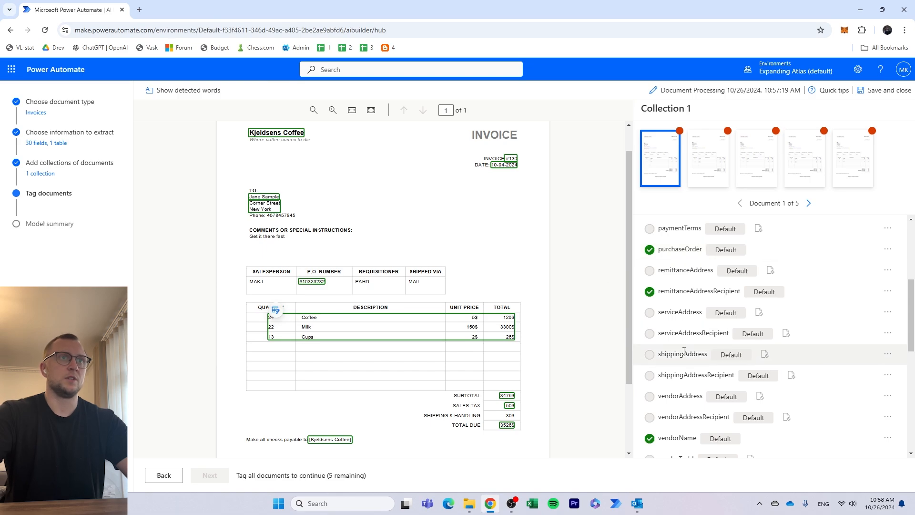
pyautogui.scroll(-5, 690, 355)
pyautogui.scroll(3, 653, 329)
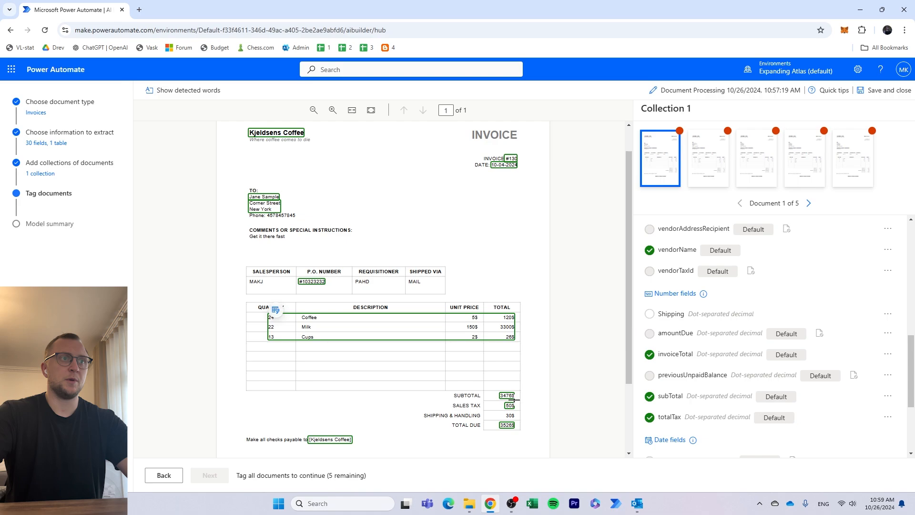
pyautogui.scroll(-1, 602, 400)
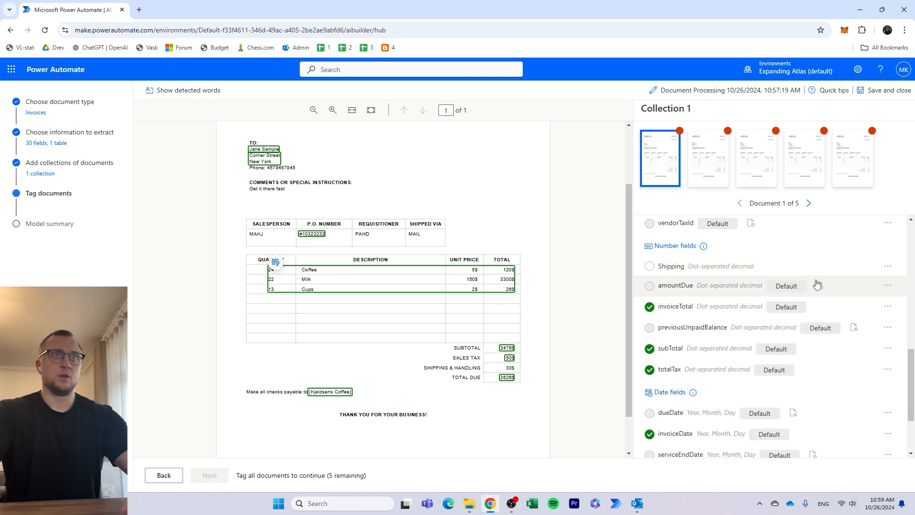
# - Tag the 30$ shipping and handling amount in the first invoice as the Shipping field
pyautogui.click(884, 273)
pyautogui.click(680, 265)
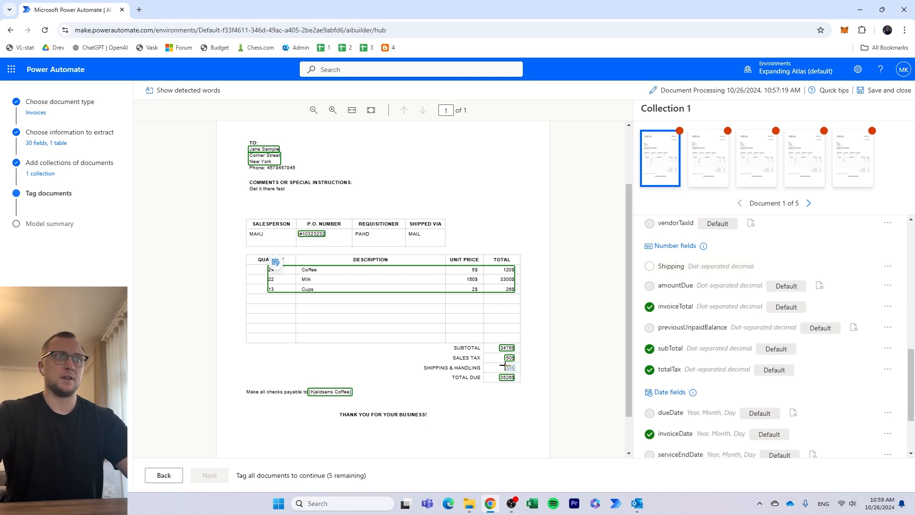
pyautogui.moveTo(514, 371); pyautogui.dragTo(516, 370)
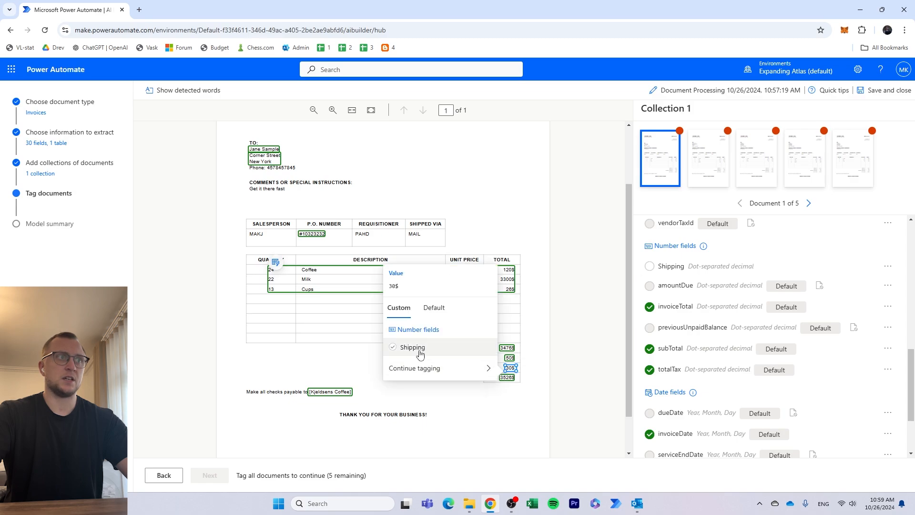
pyautogui.click(399, 347)
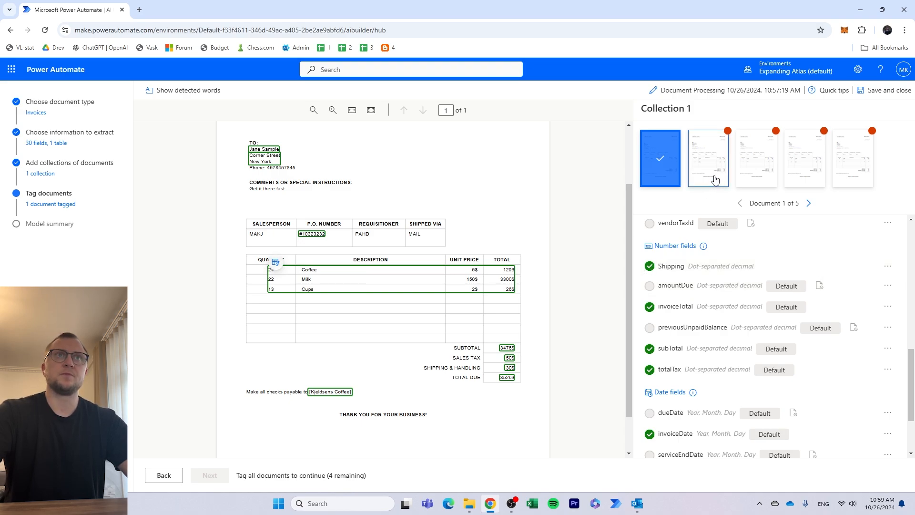
# - Open the second invoice in the collection and tag its 30$ shipping and handling amount as Shipping
pyautogui.scroll(-1, 410, 314)
pyautogui.scroll(3, 343, 262)
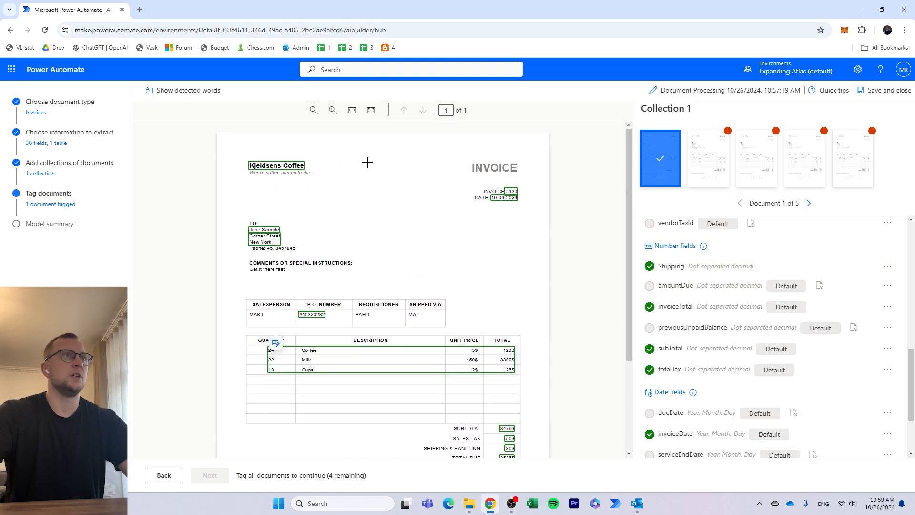
pyautogui.scroll(-1, 482, 284)
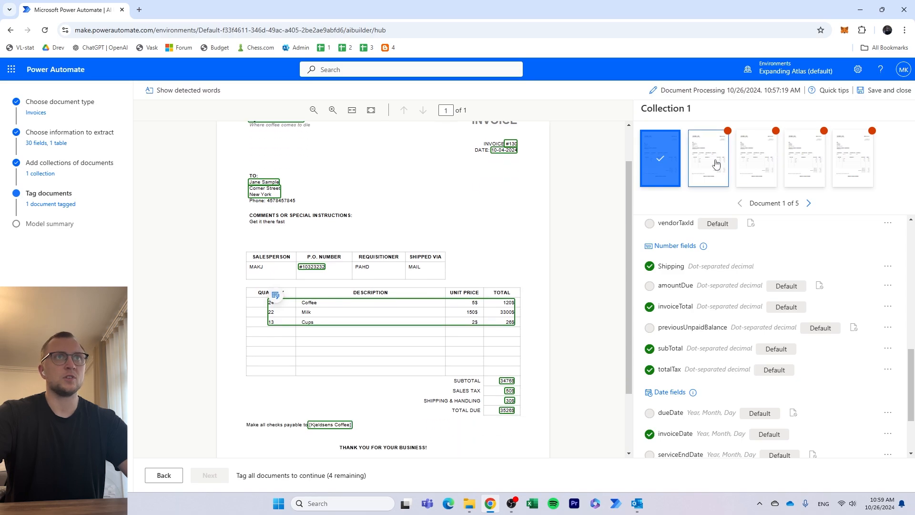
pyautogui.click(715, 163)
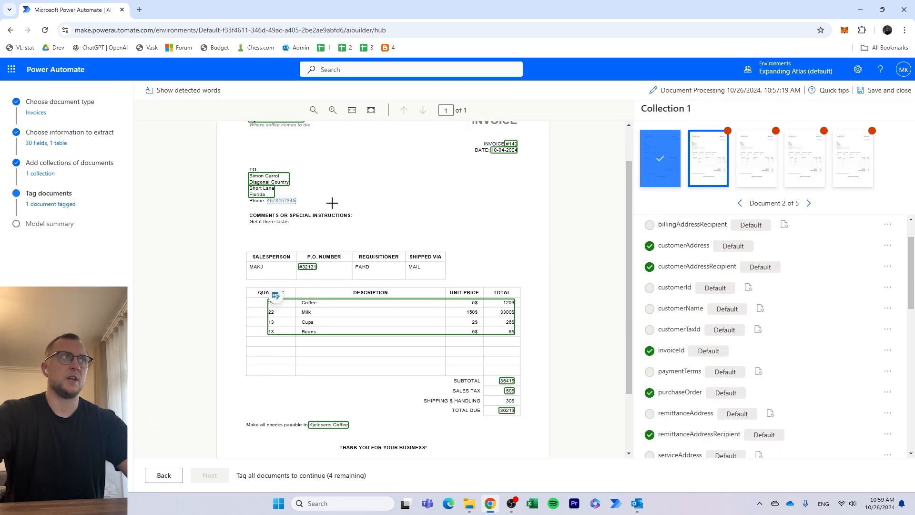
pyautogui.scroll(-7, 677, 391)
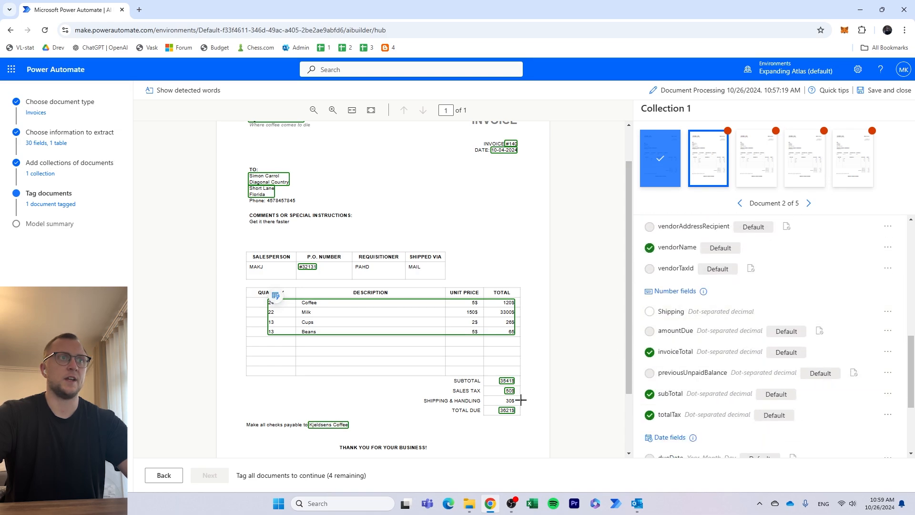
pyautogui.moveTo(503, 398); pyautogui.dragTo(518, 407)
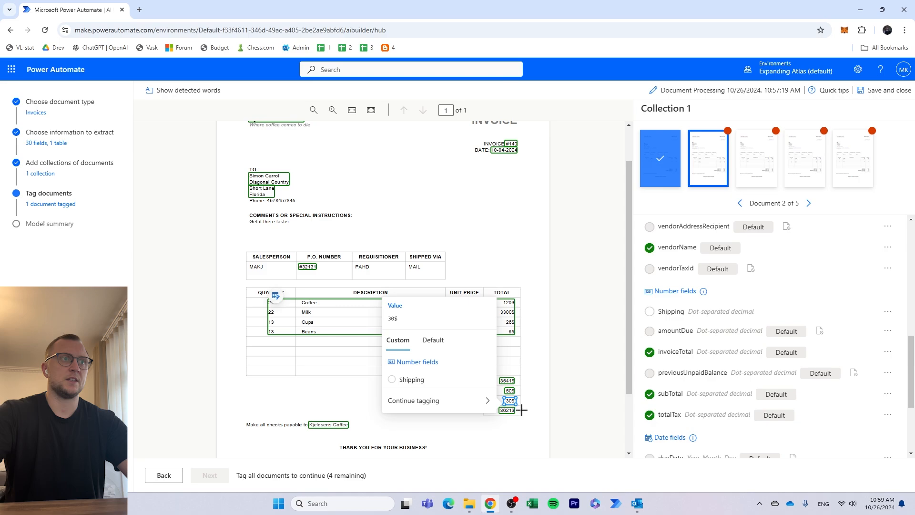
pyautogui.moveTo(471, 392)
pyautogui.click(414, 379)
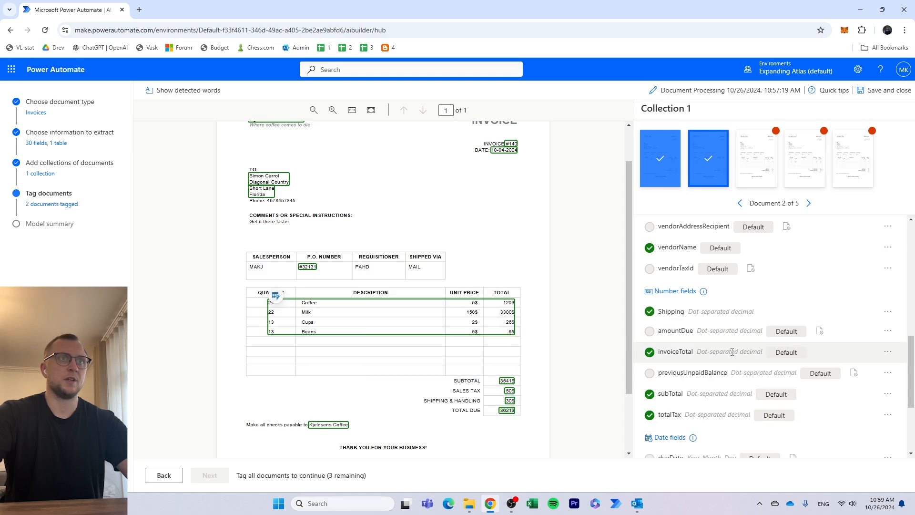
# - Open the third invoice in the collection and tag its 30$ shipping and handling amount as Shipping
pyautogui.click(759, 162)
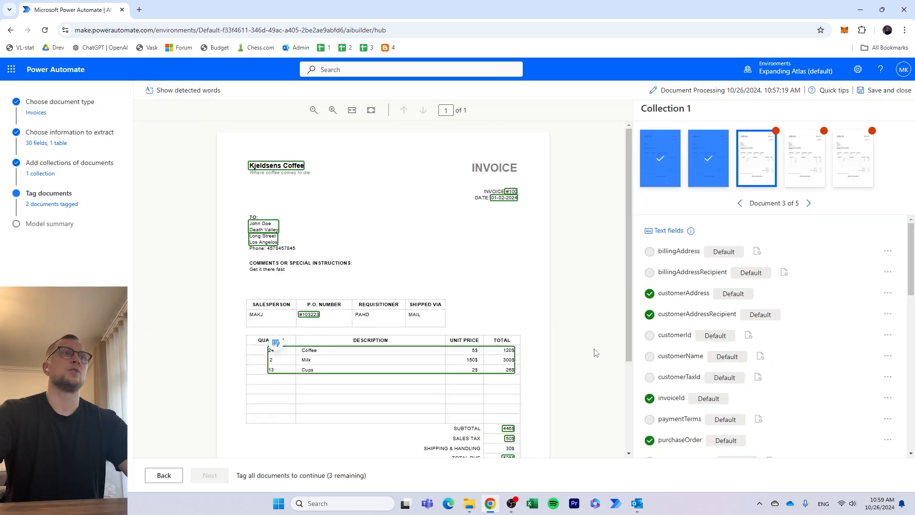
pyautogui.scroll(-3, 556, 365)
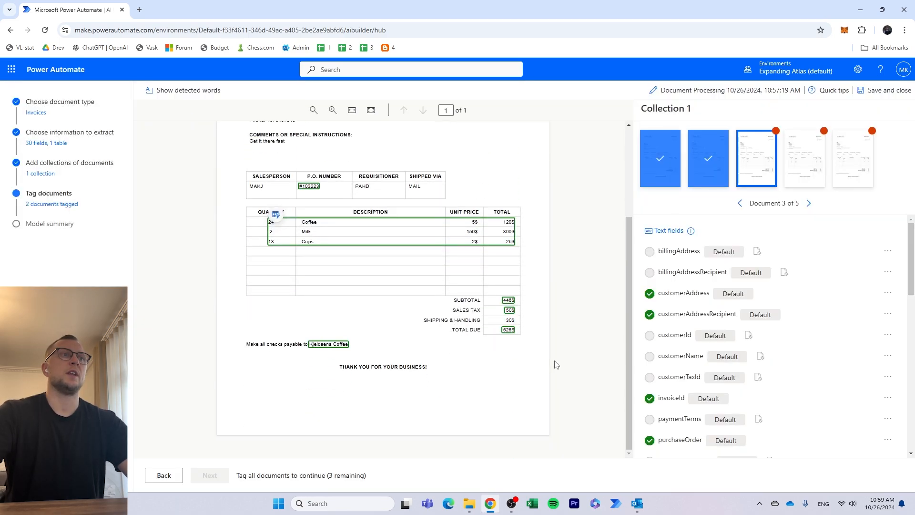
pyautogui.click(508, 320)
pyautogui.click(495, 306)
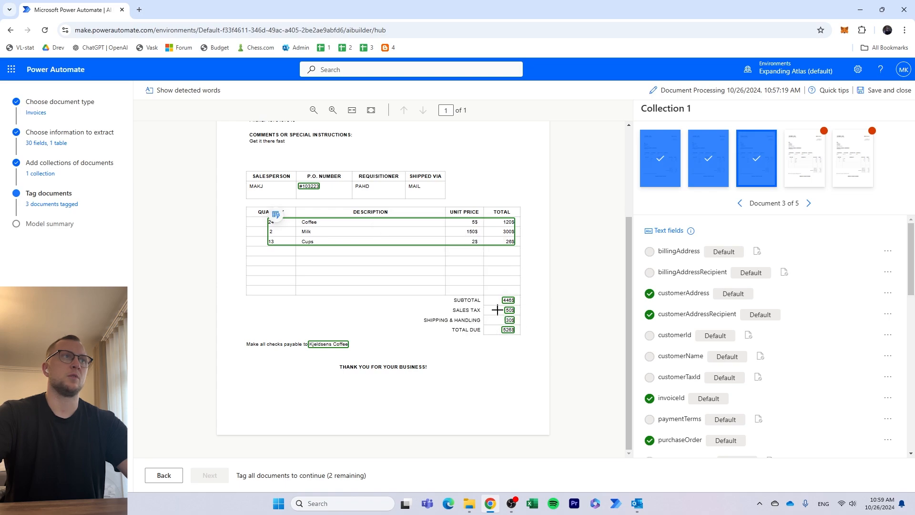
# - Open the fourth invoice in the collection and tag its 30$ shipping and handling amount as Shipping
pyautogui.click(798, 167)
pyautogui.scroll(-4, 531, 361)
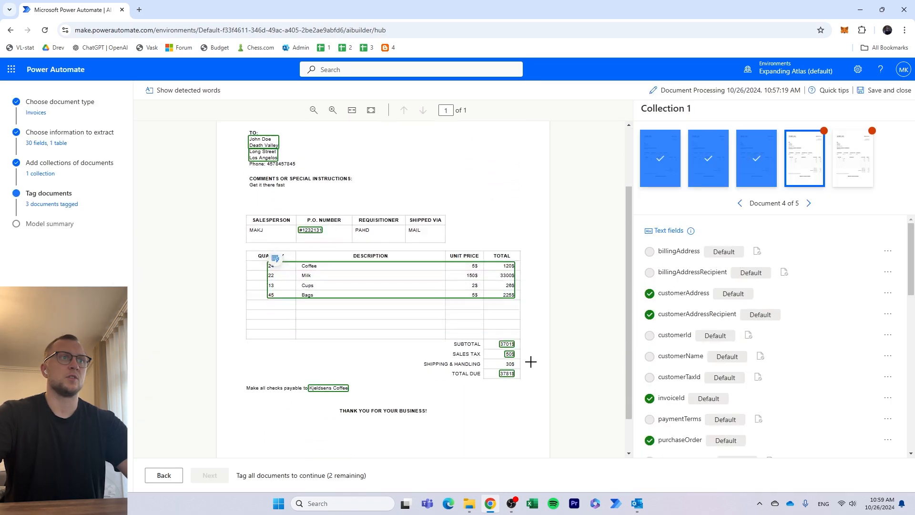
pyautogui.click(506, 350)
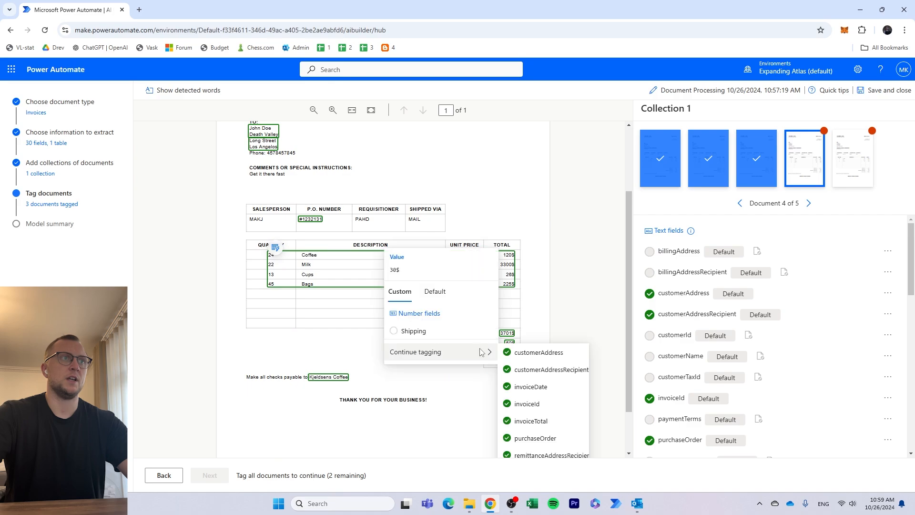
pyautogui.click(435, 335)
# - Open the fifth invoice in the collection and tag its 30$ shipping and handling amount as Shipping
pyautogui.click(849, 176)
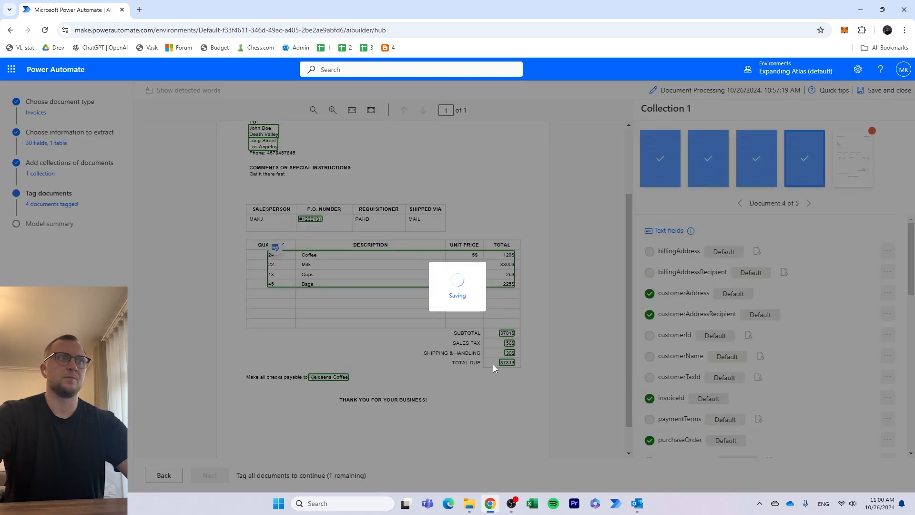
pyautogui.scroll(-4, 495, 381)
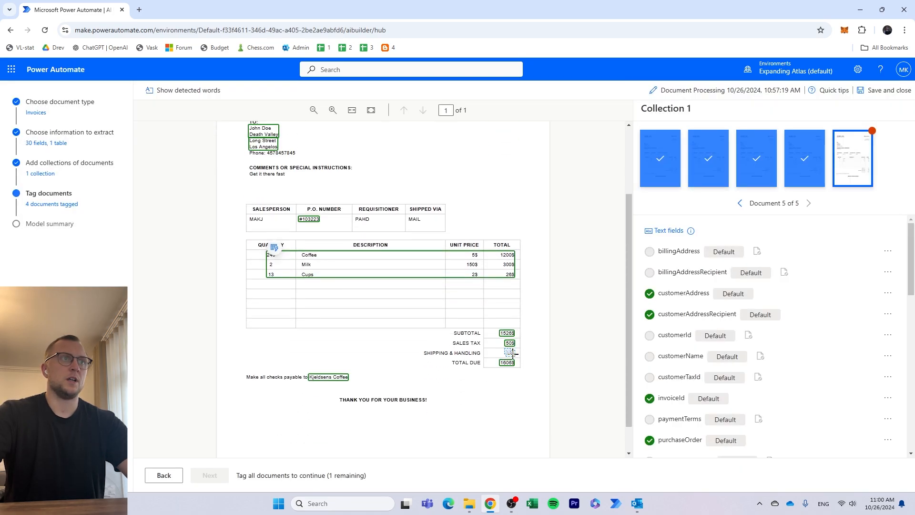
pyautogui.click(512, 353)
pyautogui.click(424, 335)
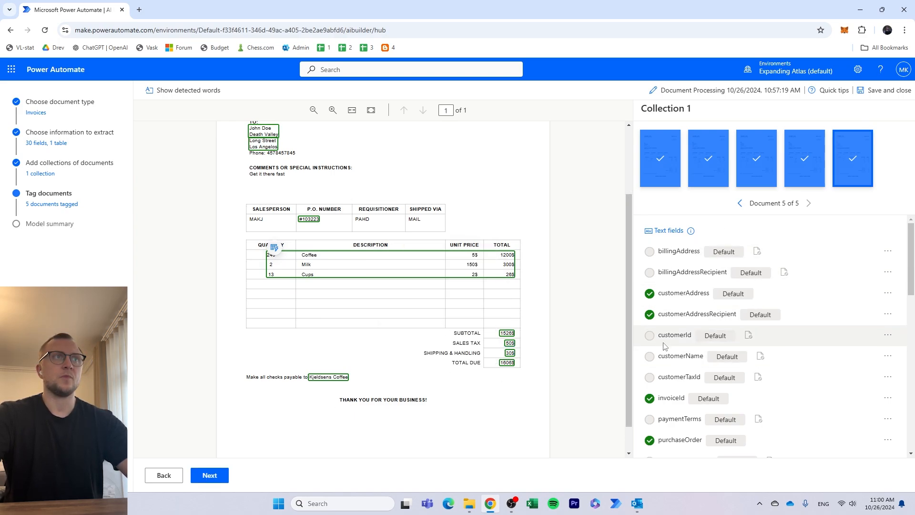
pyautogui.scroll(2, 532, 224)
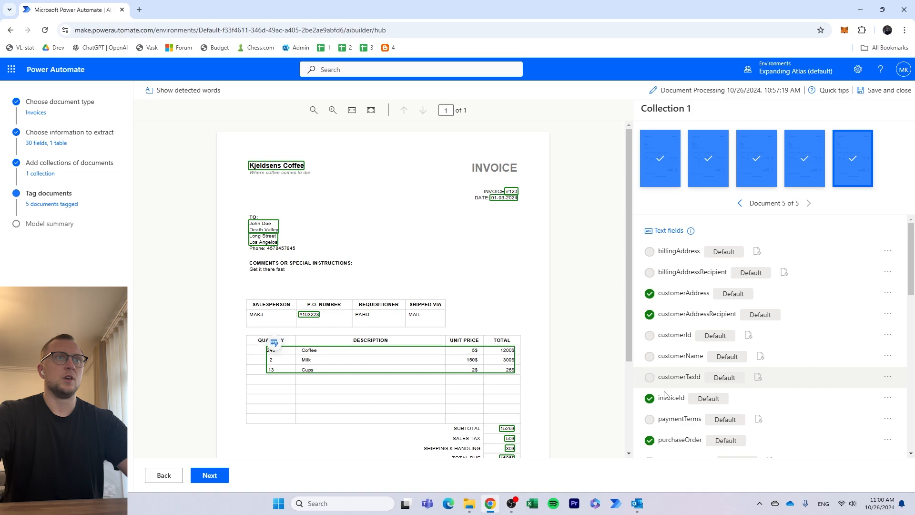
# - Continue to the model summary, review the example counts of the fields to extract, and start training the model
pyautogui.click(207, 477)
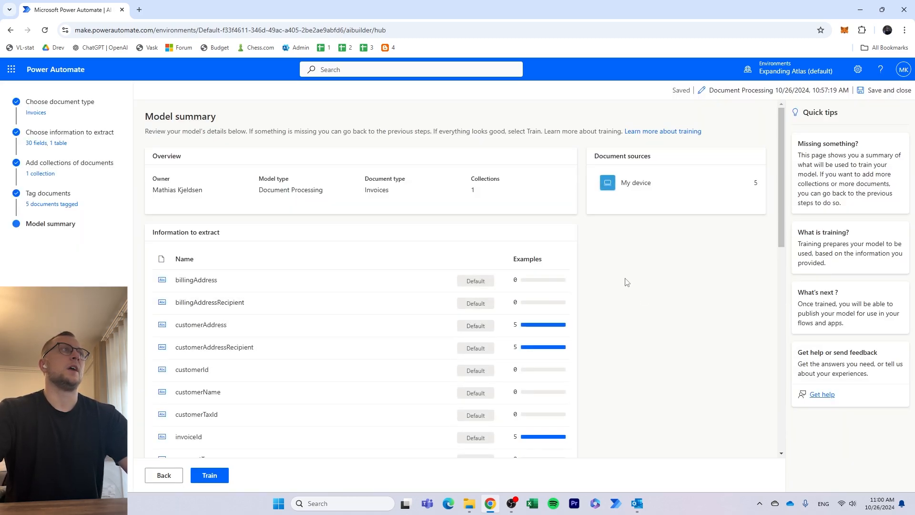
pyautogui.scroll(-3, 624, 293)
pyautogui.scroll(3, 622, 307)
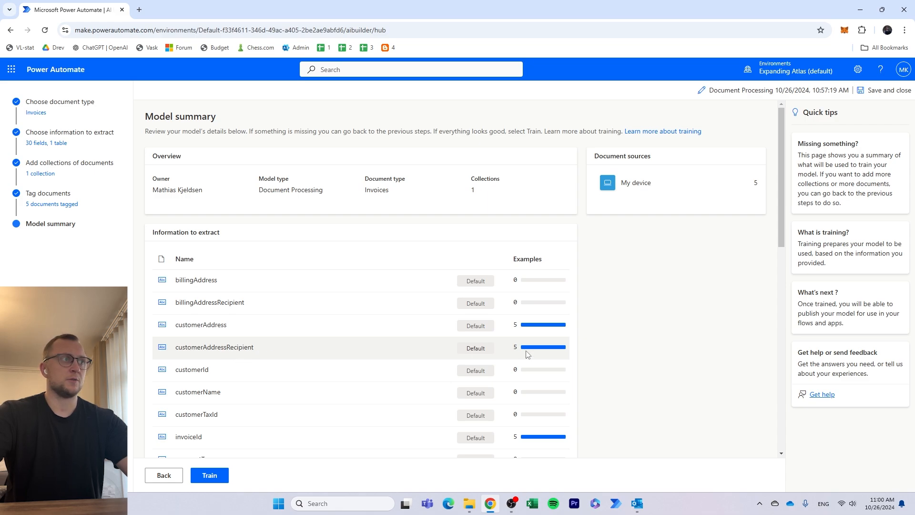
pyautogui.scroll(-3, 553, 348)
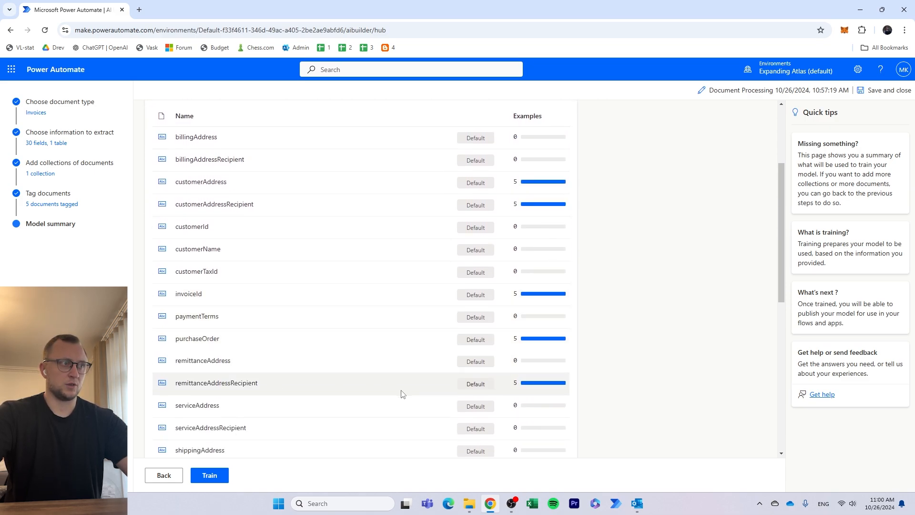
pyautogui.scroll(-7, 400, 392)
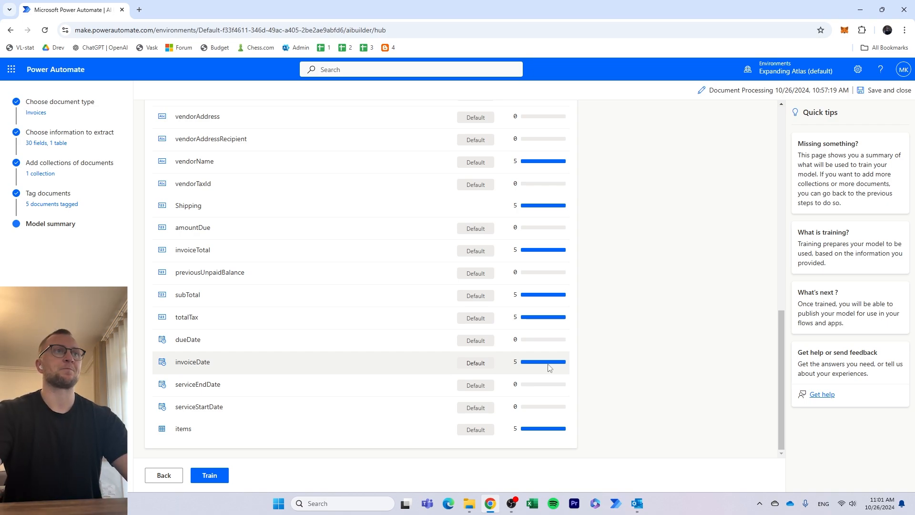
pyautogui.scroll(8, 530, 204)
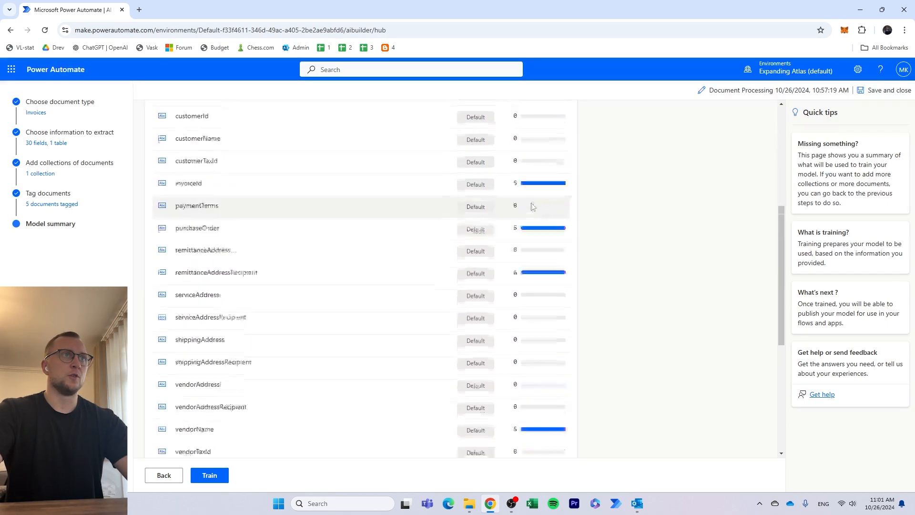
pyautogui.scroll(-8, 555, 296)
pyautogui.click(212, 479)
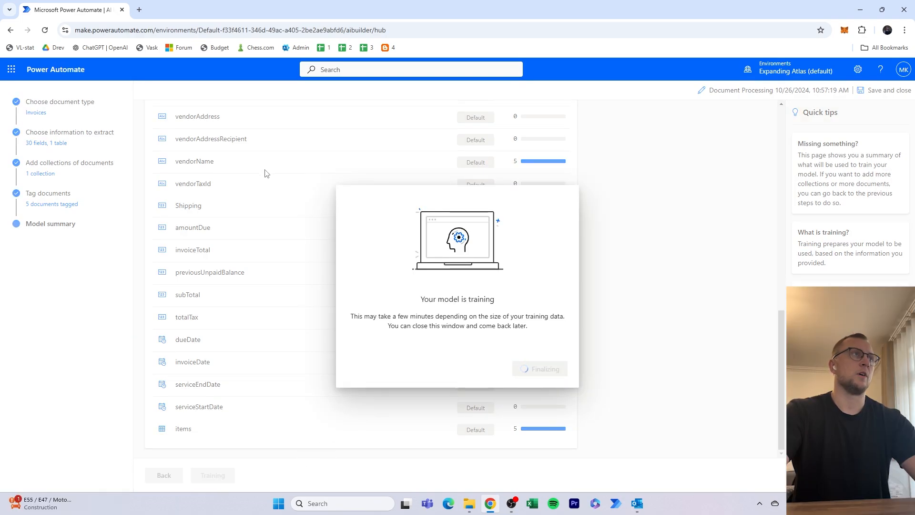
# - Open the Microsoft 365 admin center in a new browser tab, switch to Excel from there and create a blank workbook
pyautogui.click(142, 10)
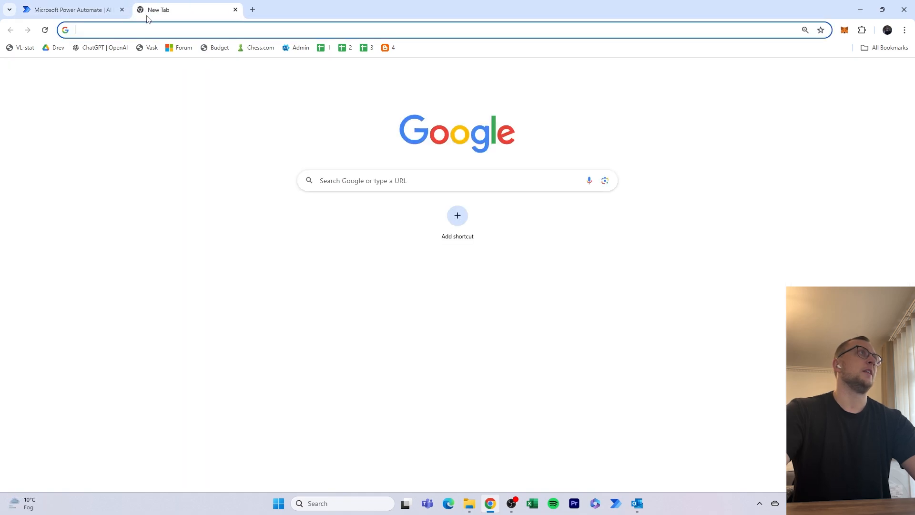
pyautogui.click(297, 47)
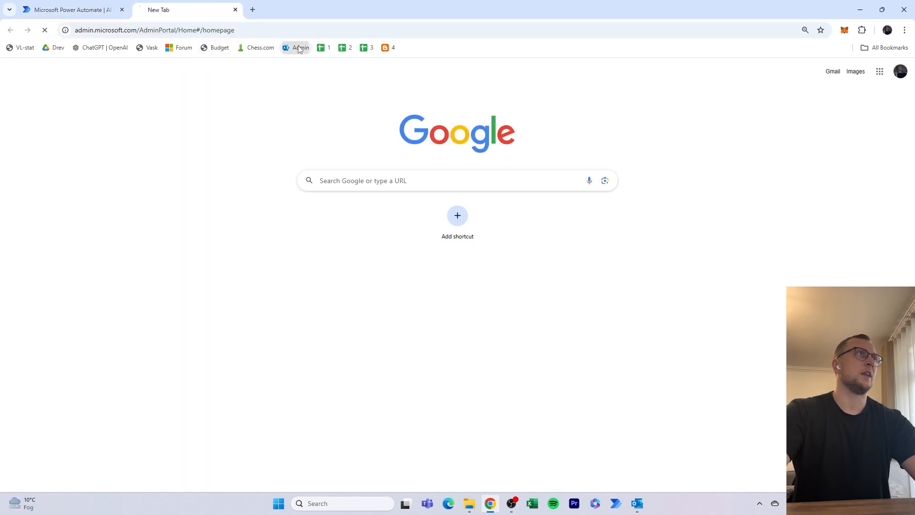
pyautogui.doubleClick(378, 7)
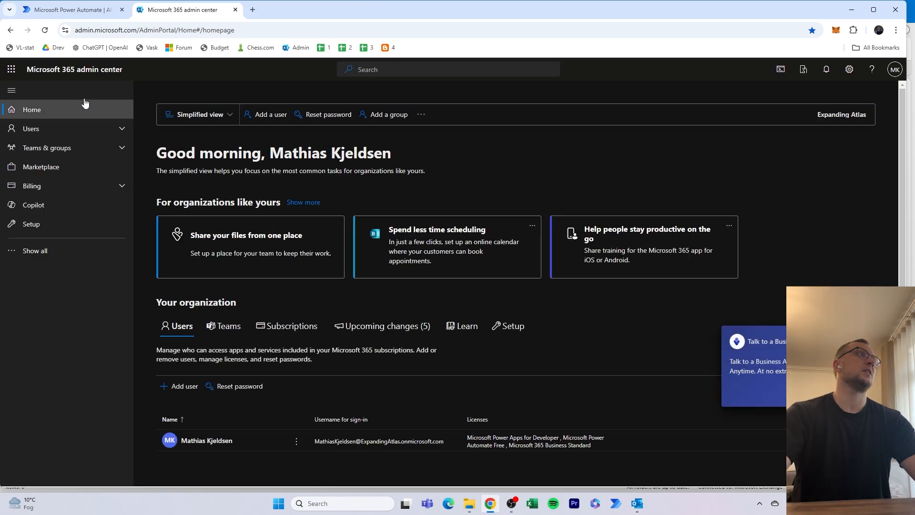
pyautogui.click(11, 69)
pyautogui.click(214, 127)
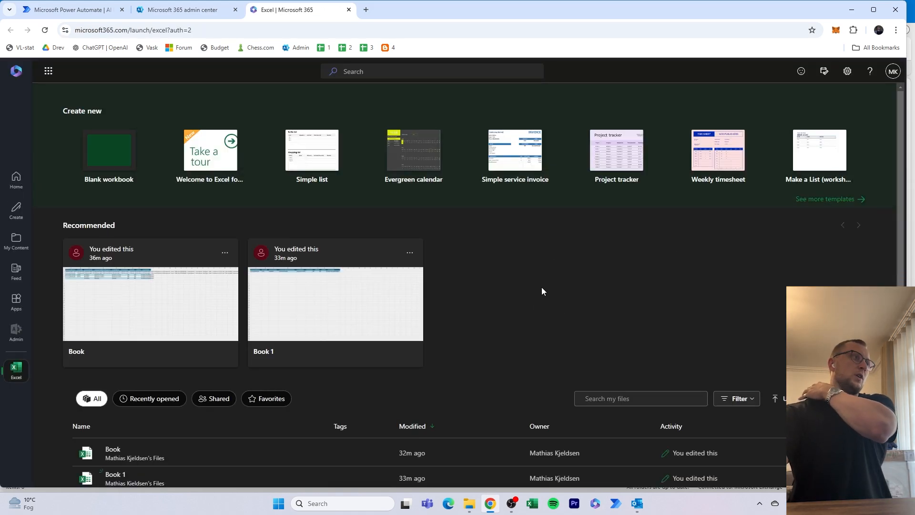
pyautogui.click(131, 156)
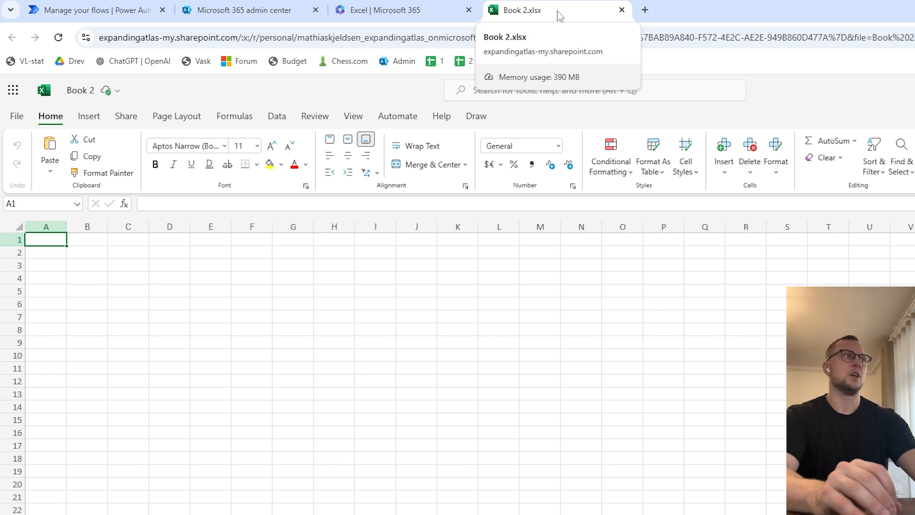
# - Enter the column headers customerAddress in A1 and invoiceID in B1
pyautogui.write('C')
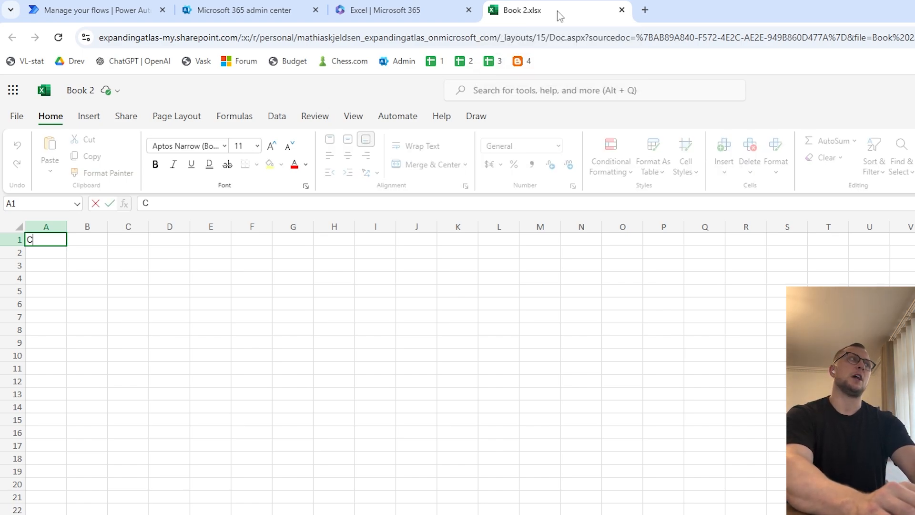
pyautogui.write('u')
pyautogui.press('BackSpace')
pyautogui.press('BackSpace')
pyautogui.write('customerAddress')
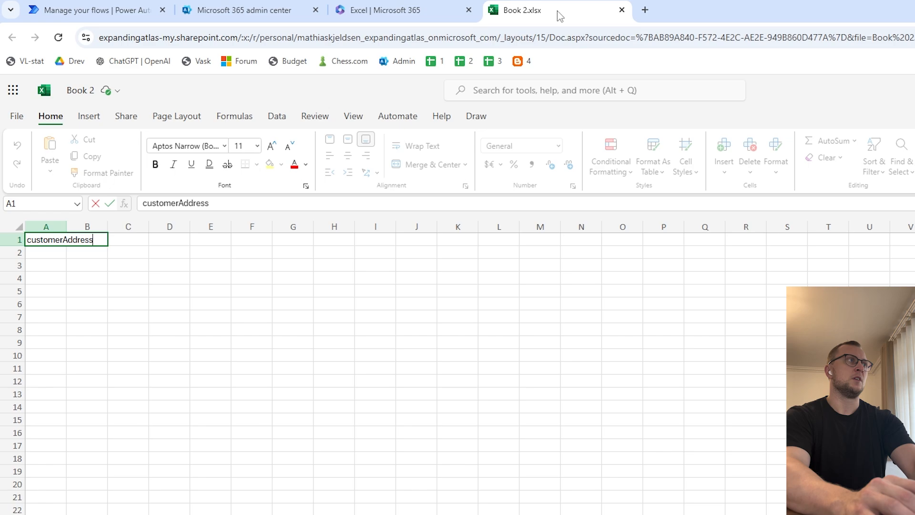
pyautogui.press('Tab')
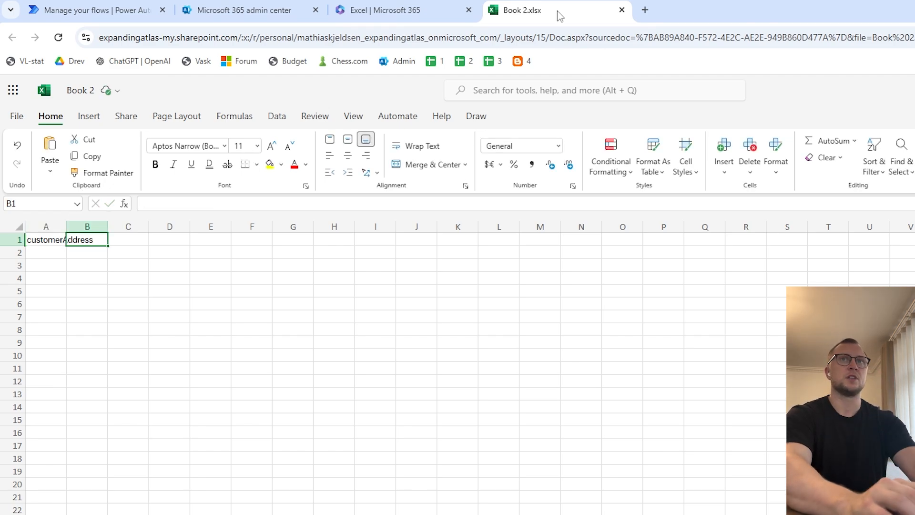
pyautogui.write('in')
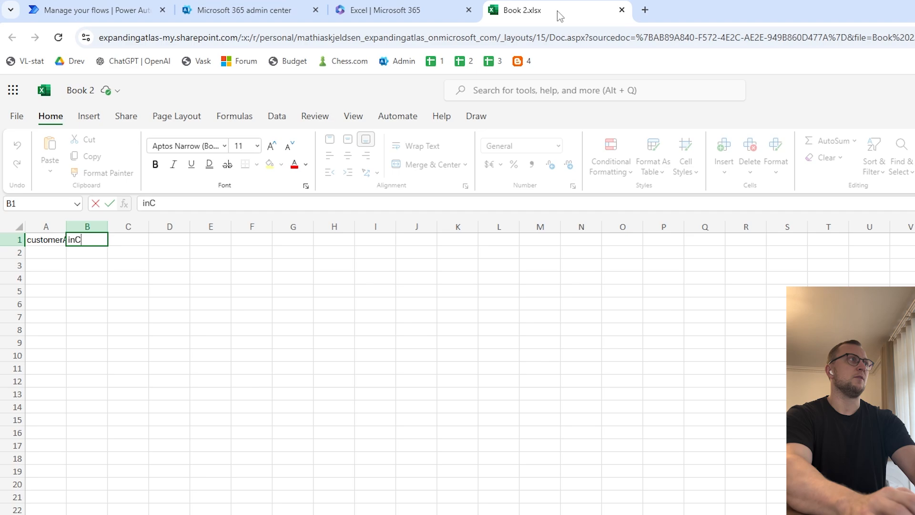
pyautogui.write('voiceID')
pyautogui.press('Tab')
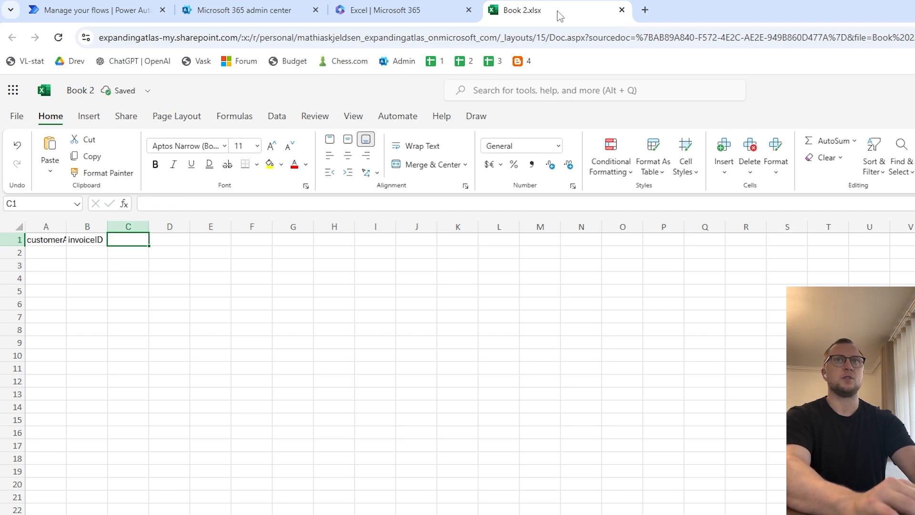
# - Enter the column headers purchaseOrder in C1 and remittanceAddressRecipient in D1
pyautogui.write('purchaseO')
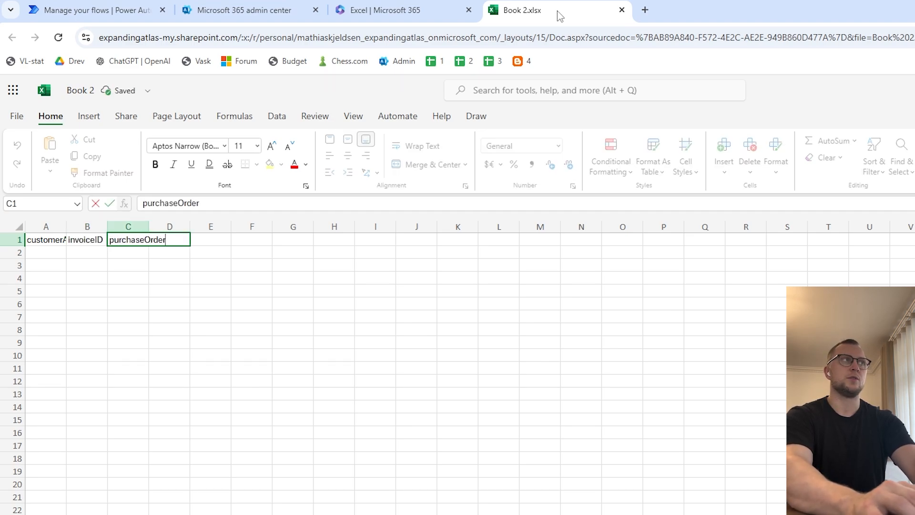
pyautogui.write('rder')
pyautogui.press('Tab')
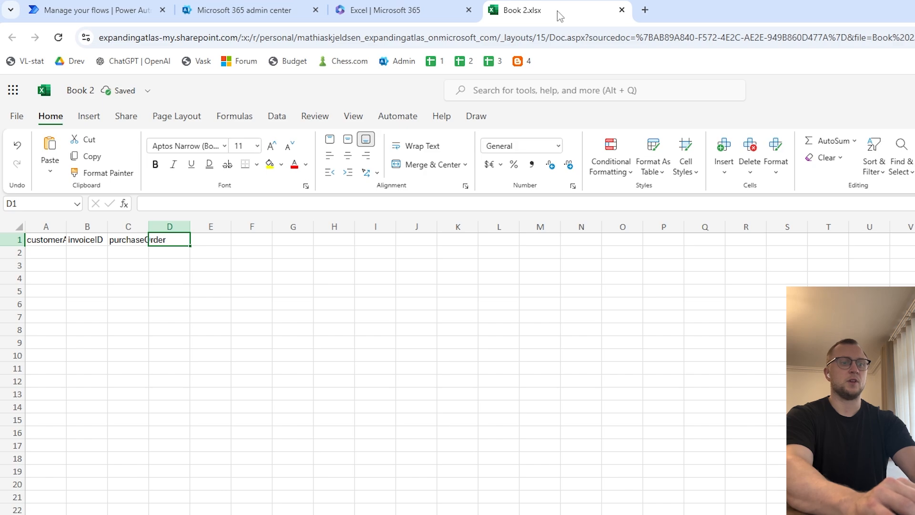
pyautogui.write('remittance')
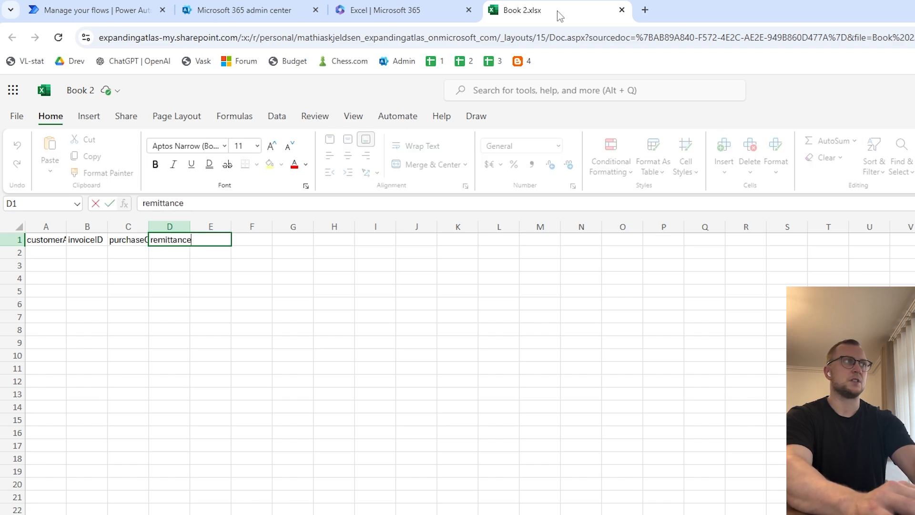
pyautogui.write('AddressReciopi')
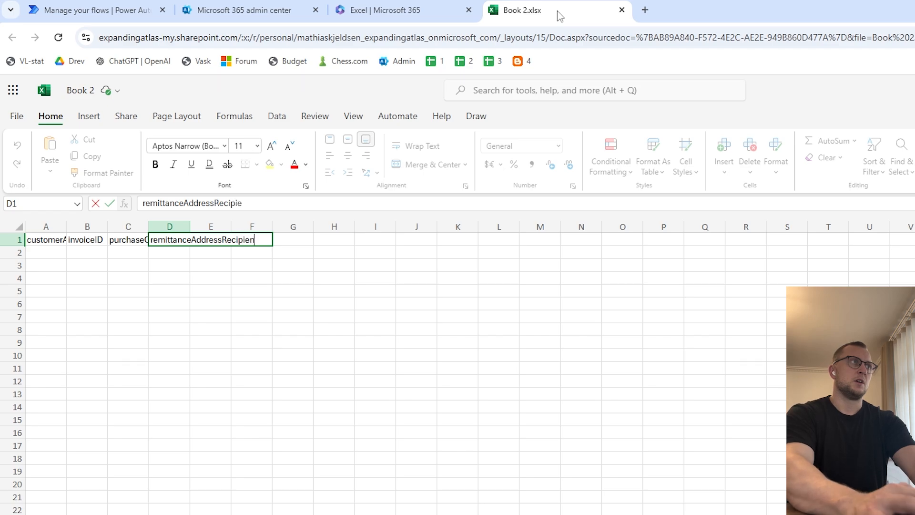
pyautogui.write('ent')
pyautogui.press('Tab')
# - Enter the column headers invoiceTotal, subTotal and totalTax in cells E1 to G1
pyautogui.write('in')
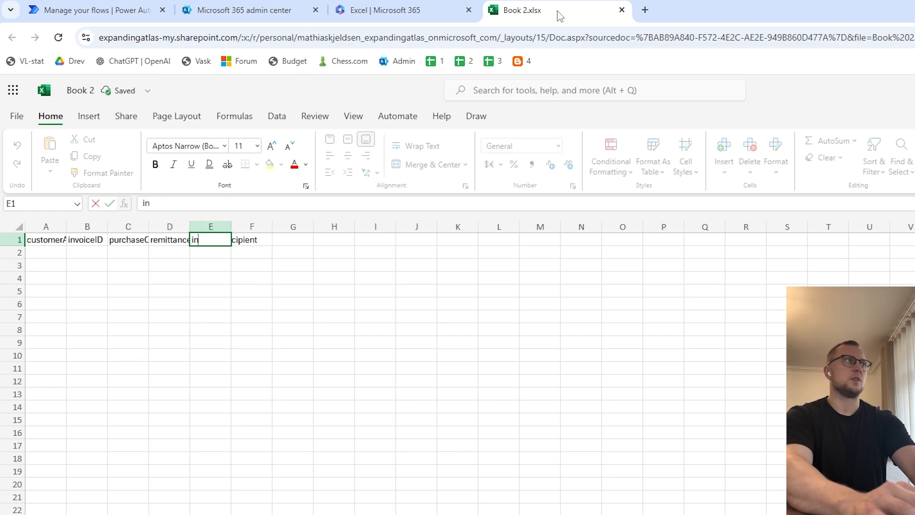
pyautogui.write('voiceTotal')
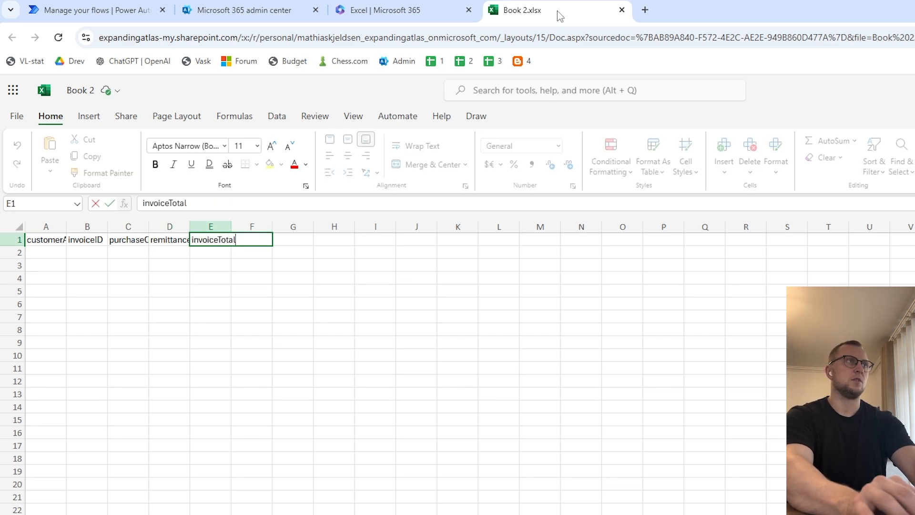
pyautogui.press('Tab')
pyautogui.write('subTotal')
pyautogui.press('Tab')
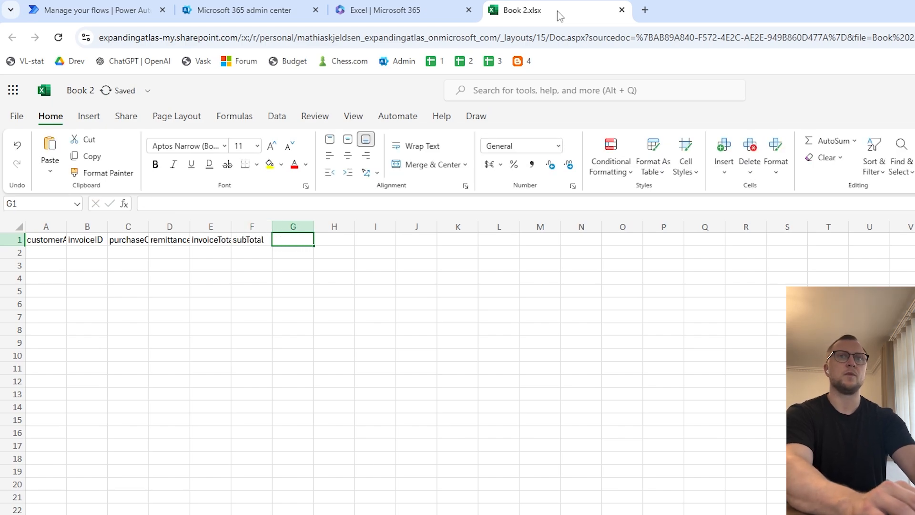
pyautogui.write('totalTax')
pyautogui.press('Tab')
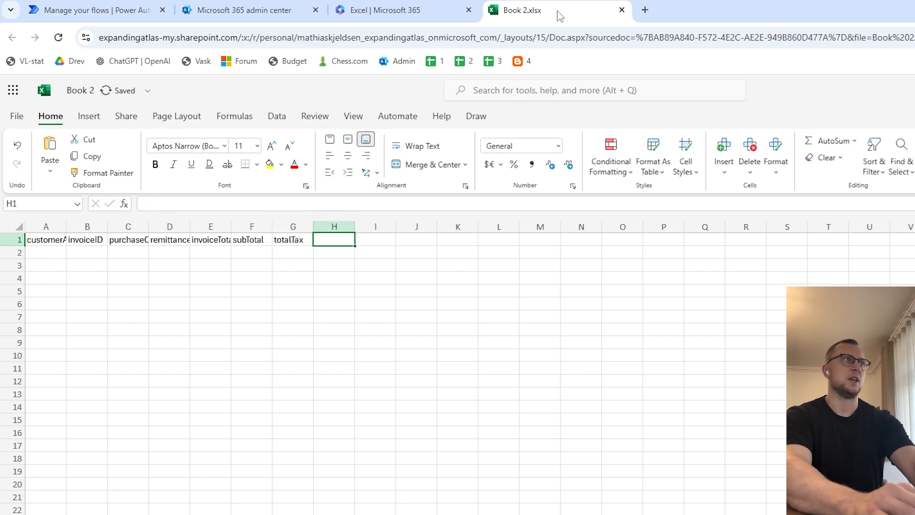
# - Enter the column header shipping in lowercase in H1
pyautogui.write('Shippin')
pyautogui.hotkey('ctrl', 'a')
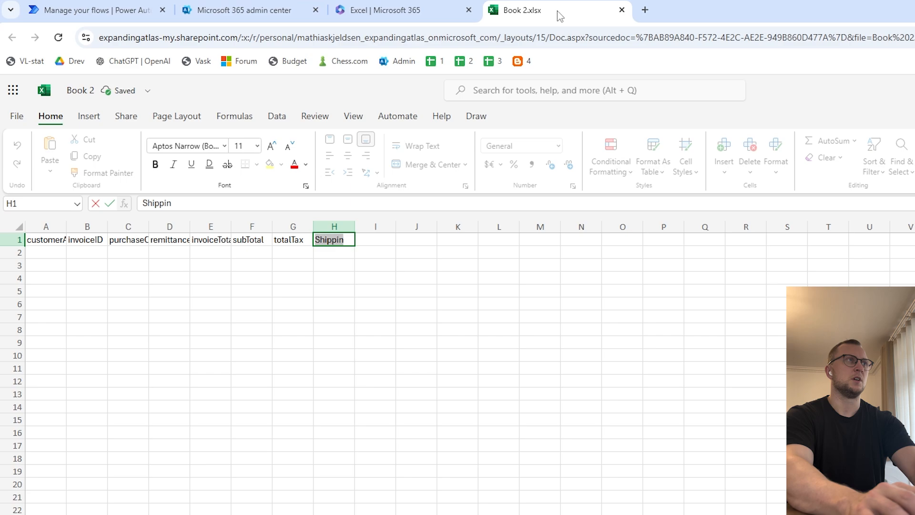
pyautogui.write('shipping')
pyautogui.press('Tab')
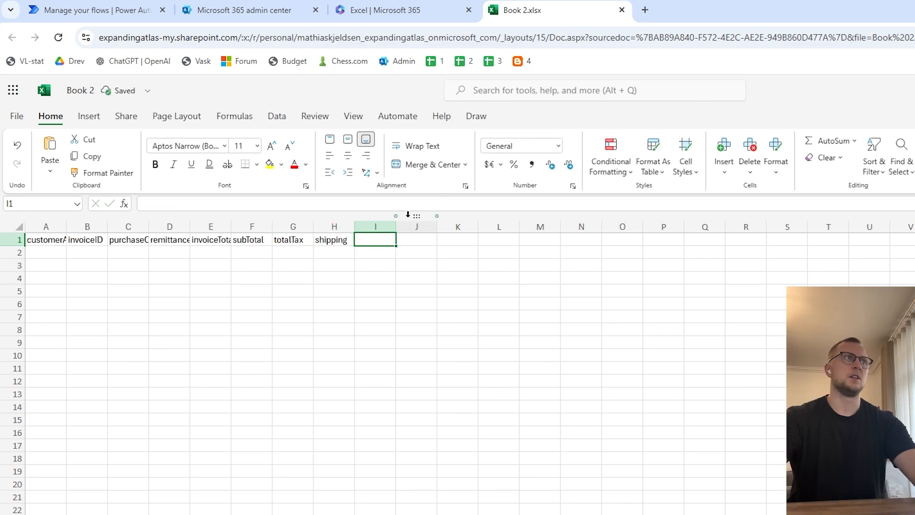
# - Enter the column header invoiceDate in cell I1
pyautogui.write('invoiceDate')
pyautogui.press('Return')
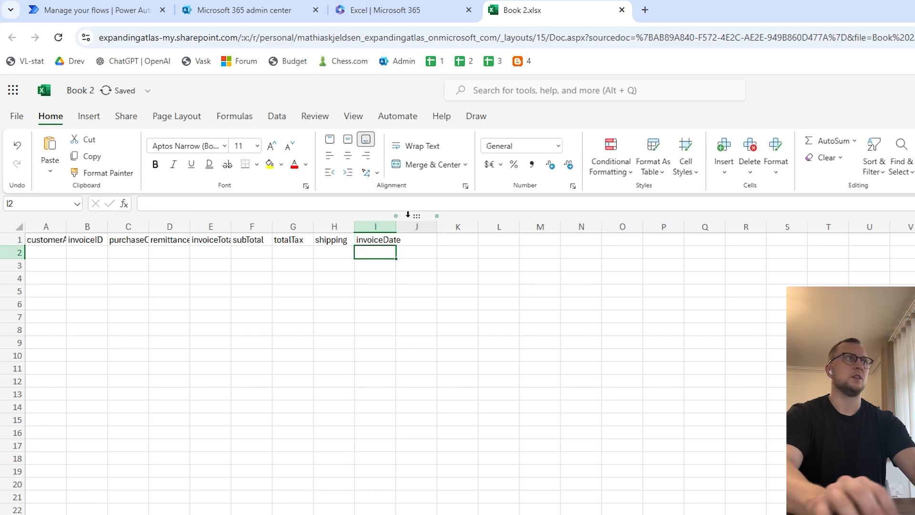
# - Format the header range A1:I1 as a table with headers, using the Dark Teal, Table Style Medium 2 style
pyautogui.press('Up')
pyautogui.press('Left')
pyautogui.hotkey('ctrl', 'a')
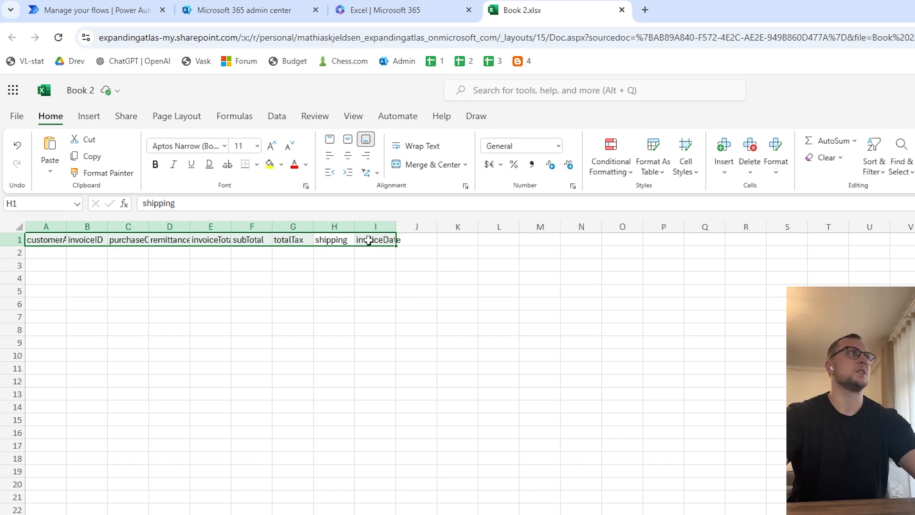
pyautogui.moveTo(387, 239); pyautogui.dragTo(55, 242)
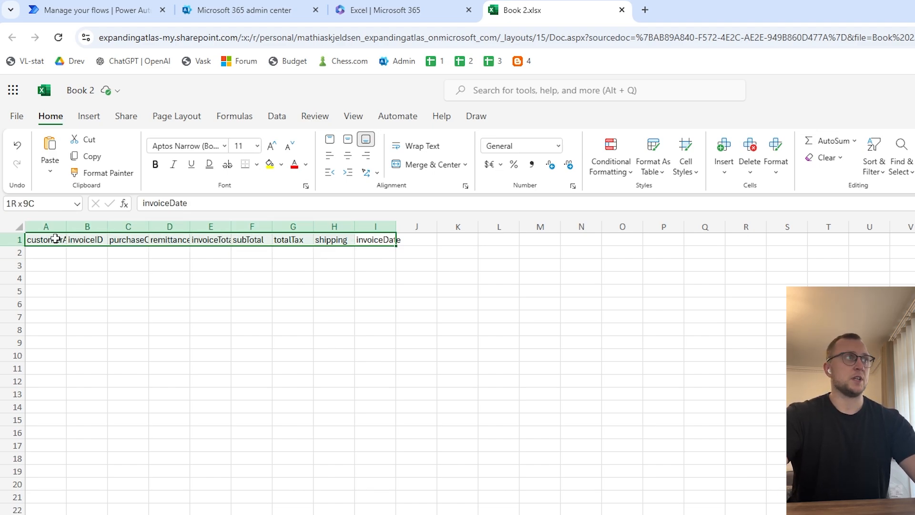
pyautogui.moveTo(56, 242); pyautogui.dragTo(384, 244)
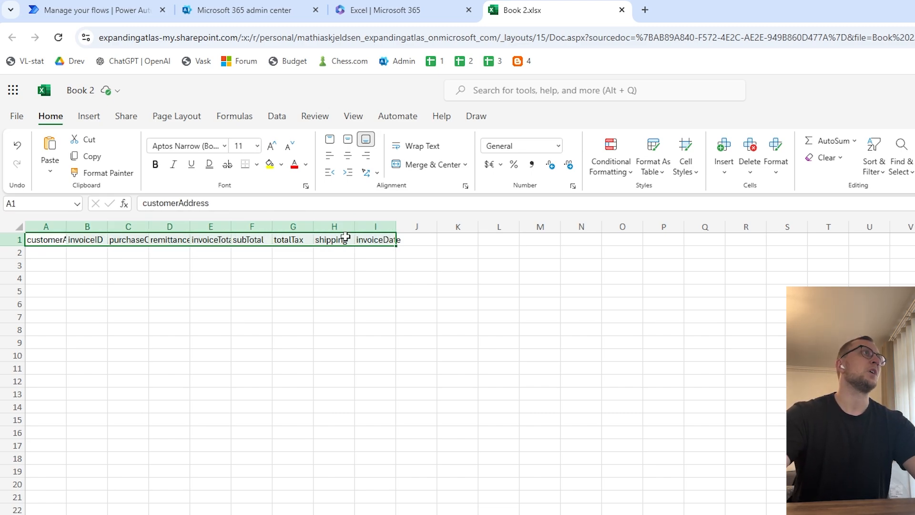
pyautogui.click(654, 173)
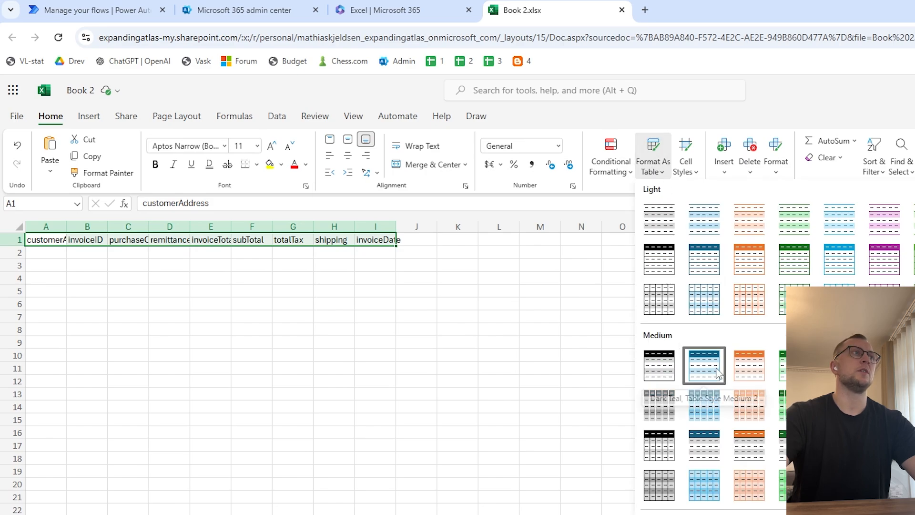
pyautogui.click(717, 374)
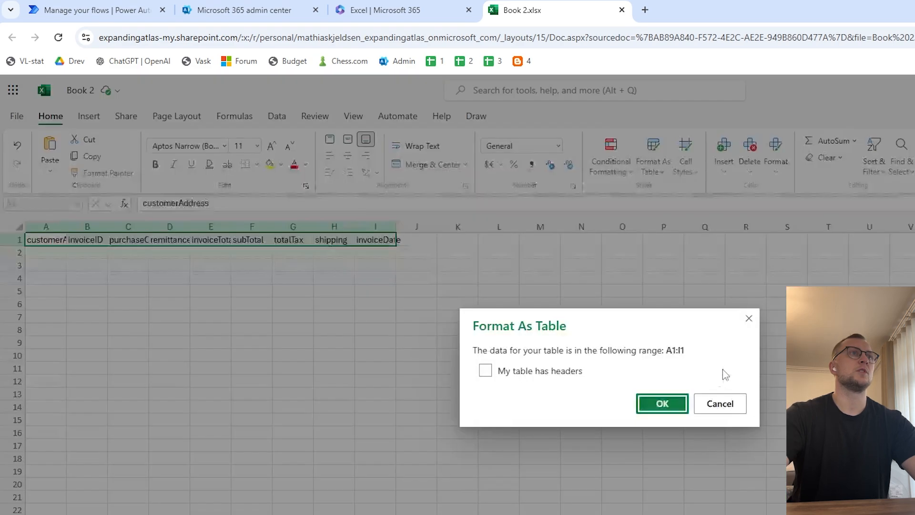
pyautogui.click(560, 375)
pyautogui.click(680, 403)
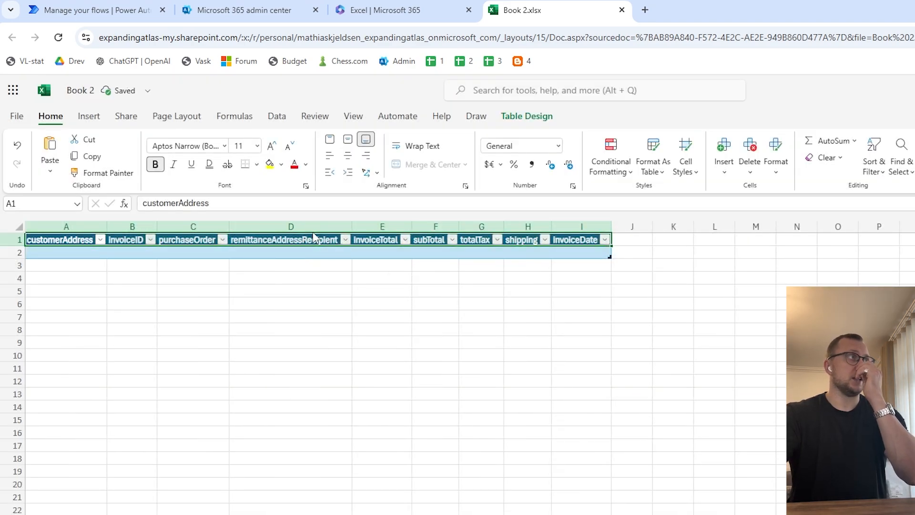
# - Rename the table as InvoiceHandling
pyautogui.click(527, 116)
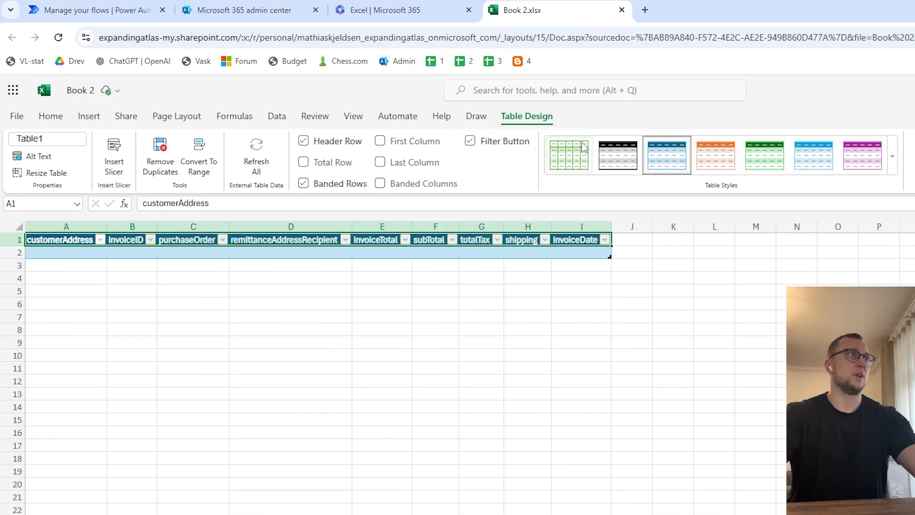
pyautogui.click(64, 139)
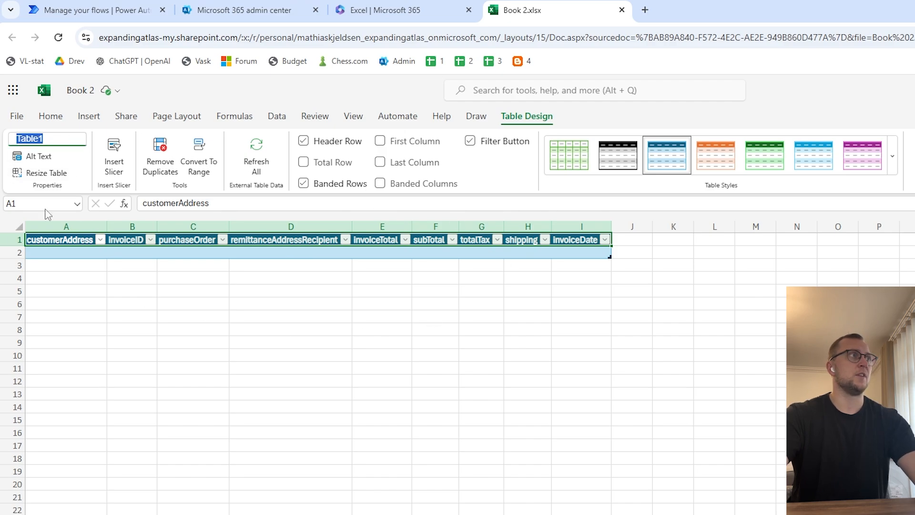
pyautogui.write('Invi')
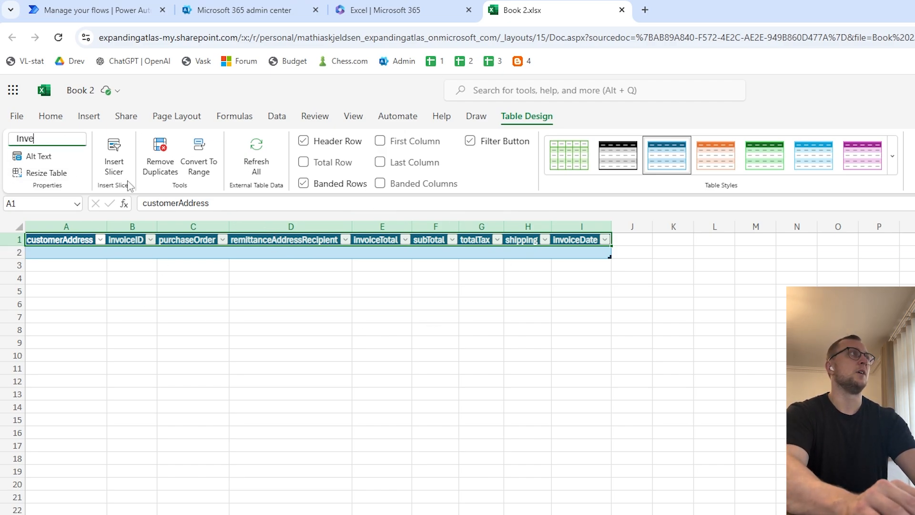
pyautogui.write('oiceHandling')
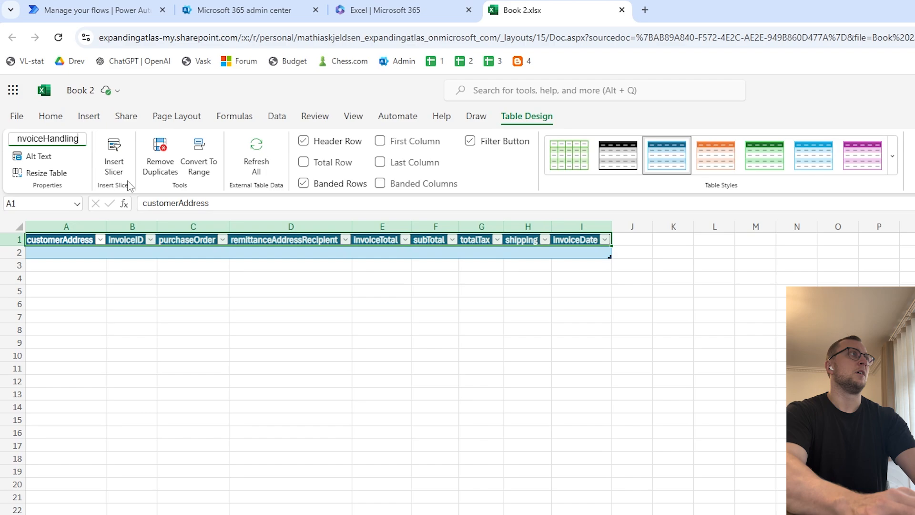
pyautogui.click(189, 256)
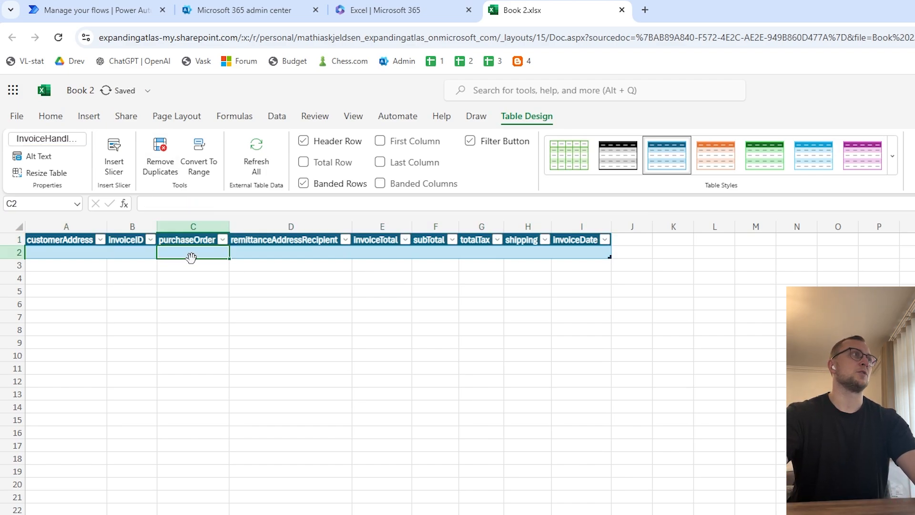
pyautogui.click(392, 252)
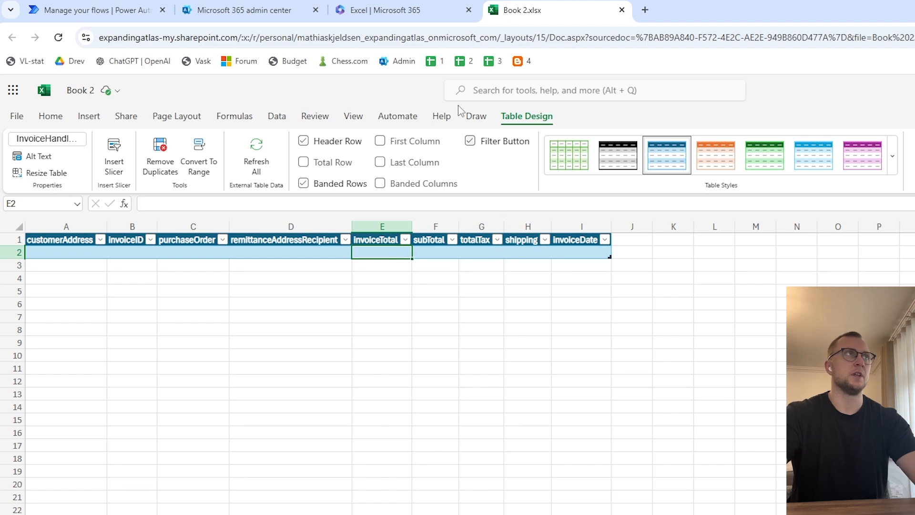
pyautogui.moveTo(572, 256); pyautogui.dragTo(3, 212)
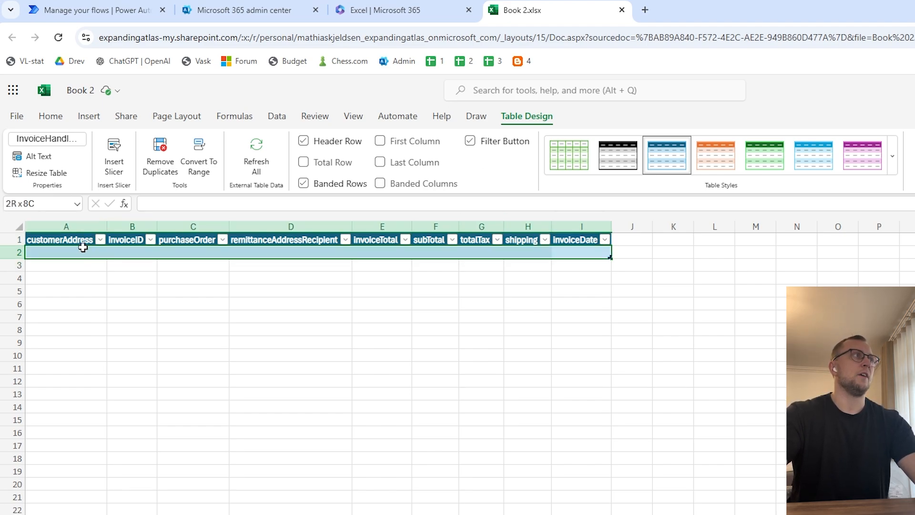
pyautogui.click(56, 242)
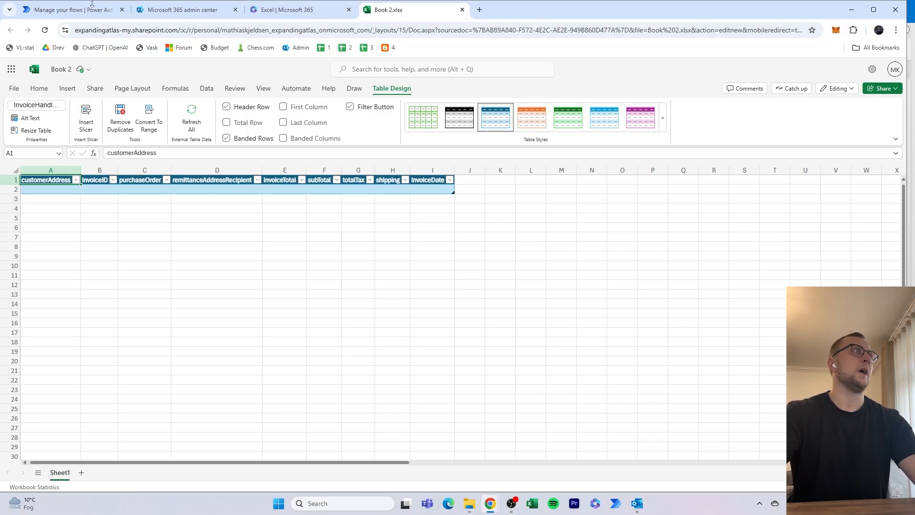
# - Switch to Power Automate, start a new automated cloud flow and name it InvoiceHandling-Example
pyautogui.click(124, 15)
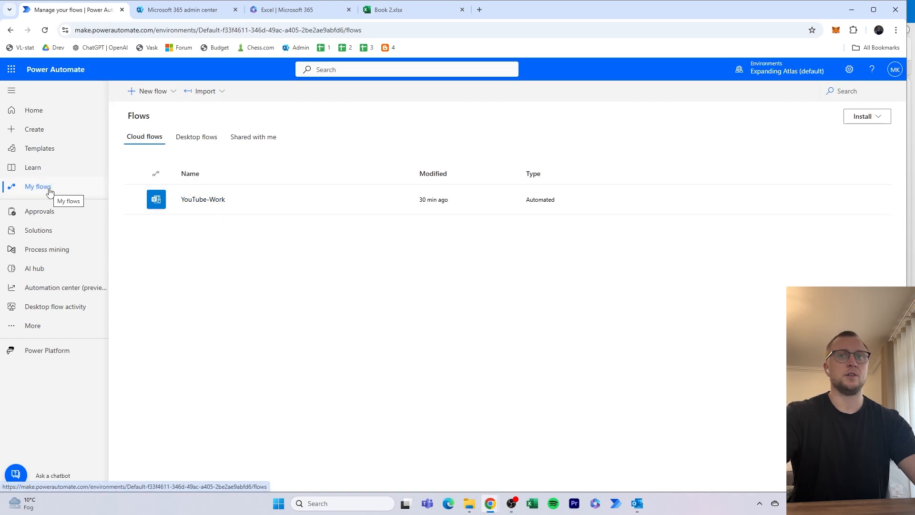
pyautogui.click(143, 91)
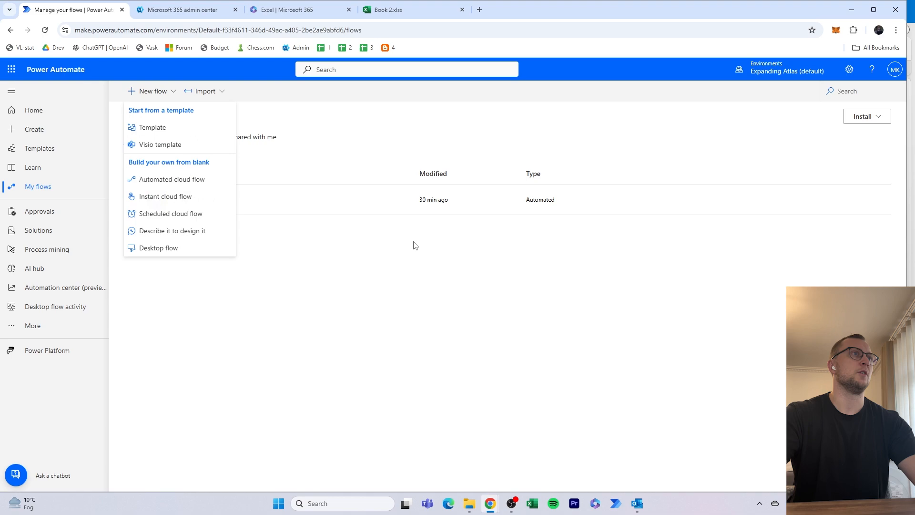
pyautogui.click(161, 183)
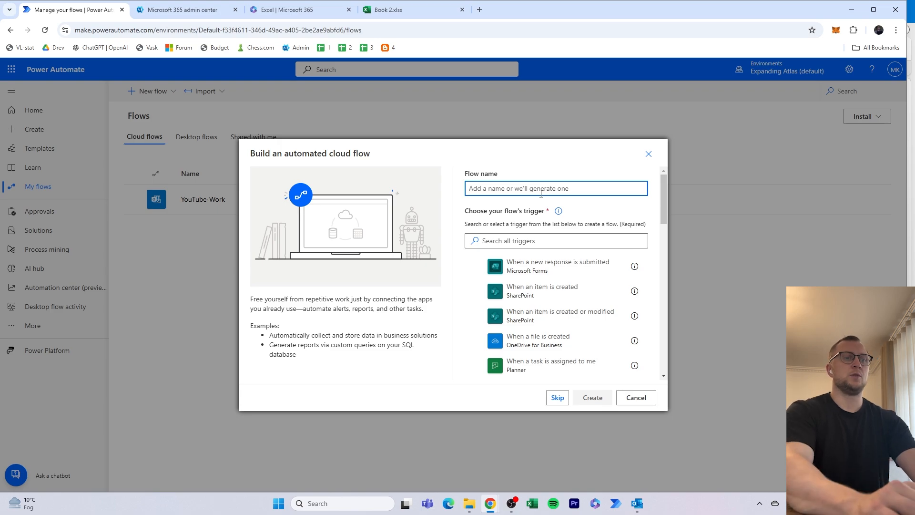
pyautogui.write('InvoiceHanl')
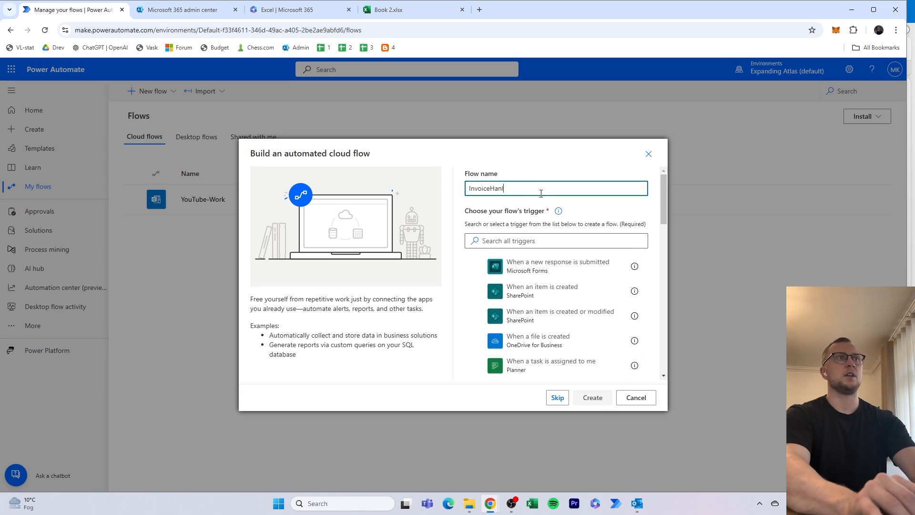
pyautogui.press('BackSpace')
pyautogui.write('dling-E')
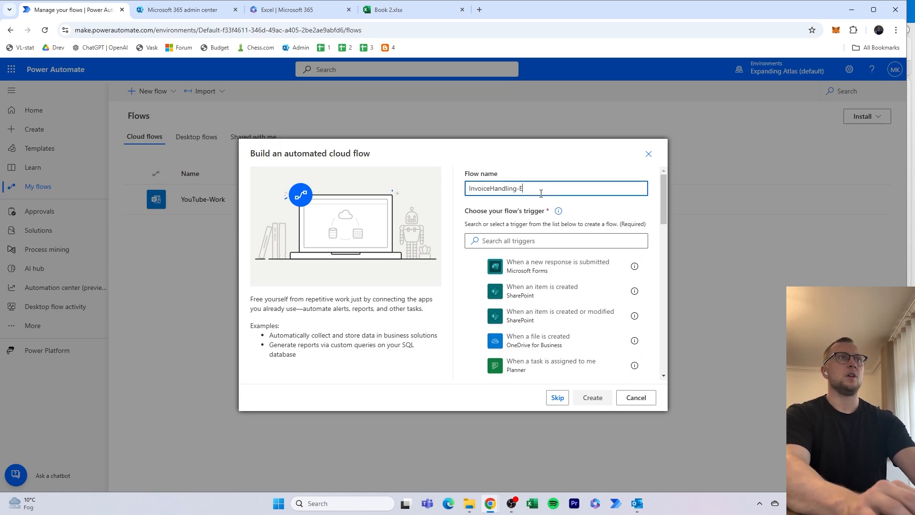
pyautogui.write('xam')
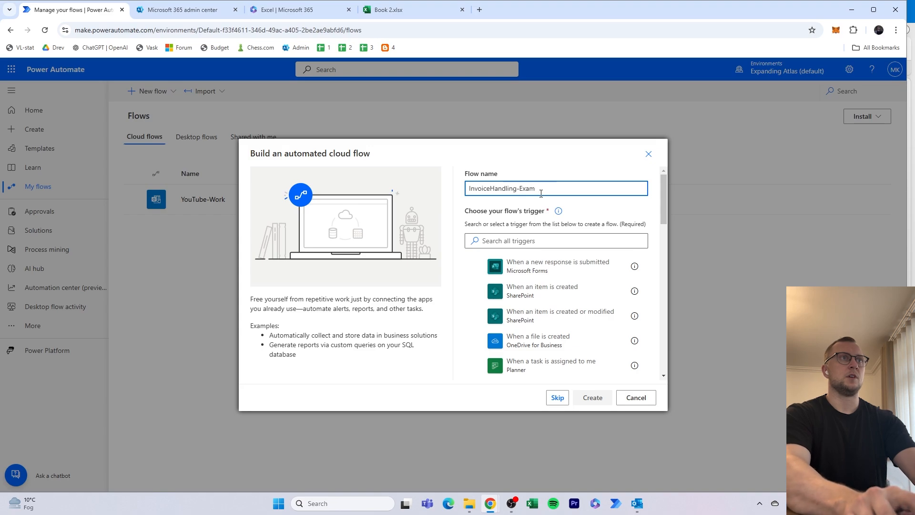
pyautogui.write('ple')
# - Choose the Office 365 Outlook trigger "When a new email arrives (V3)" and create the flow
pyautogui.click(530, 242)
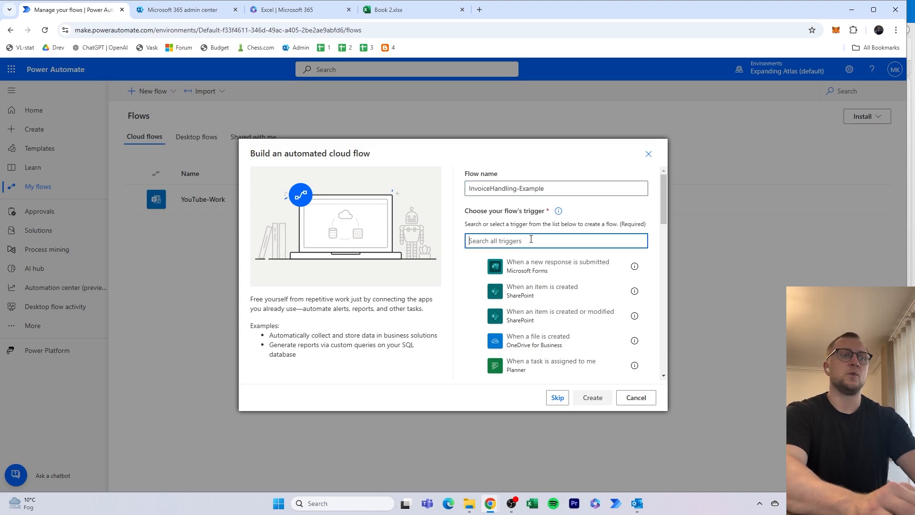
pyautogui.write('when a new')
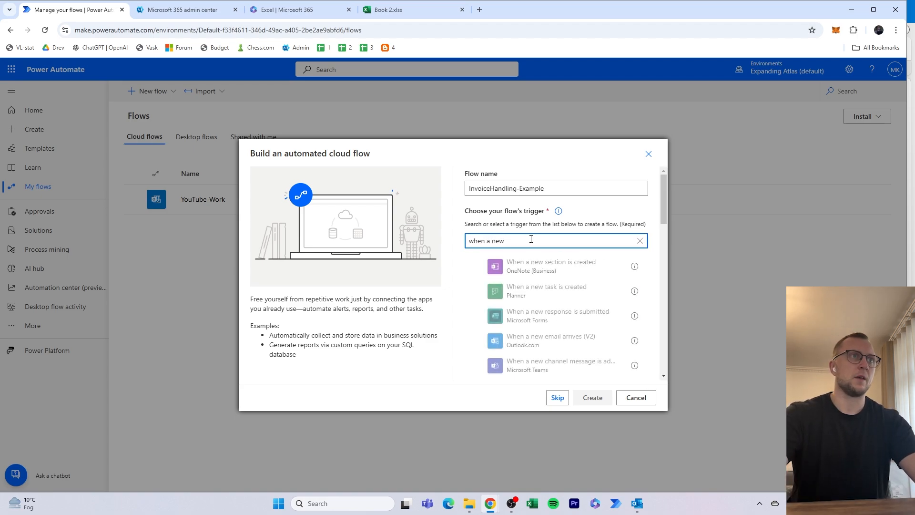
pyautogui.write(' email')
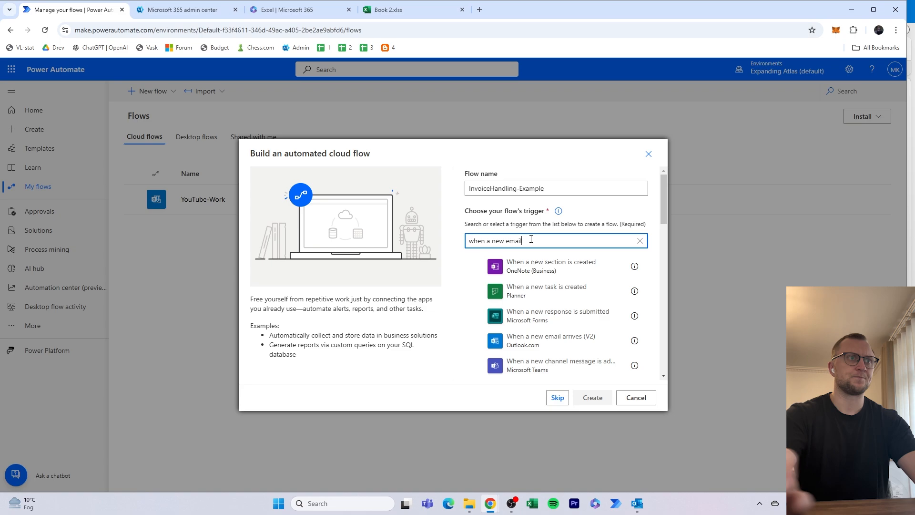
pyautogui.click(555, 298)
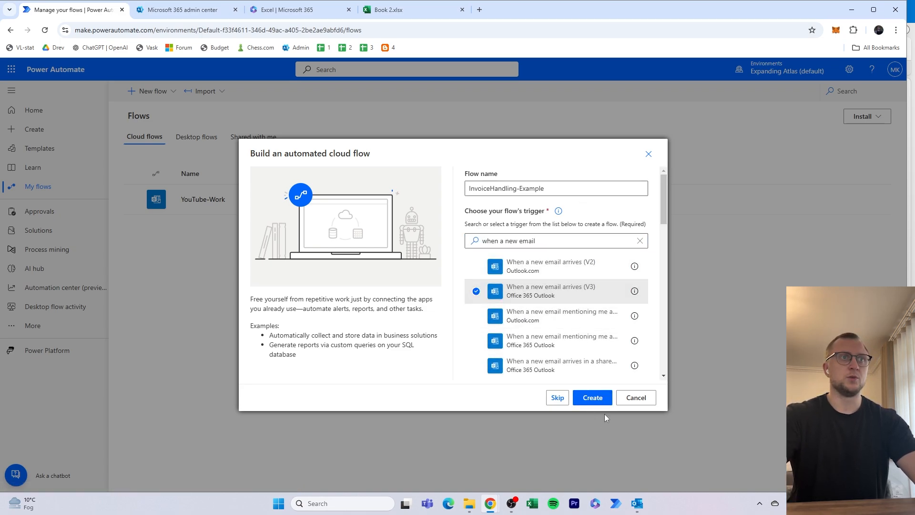
pyautogui.click(593, 398)
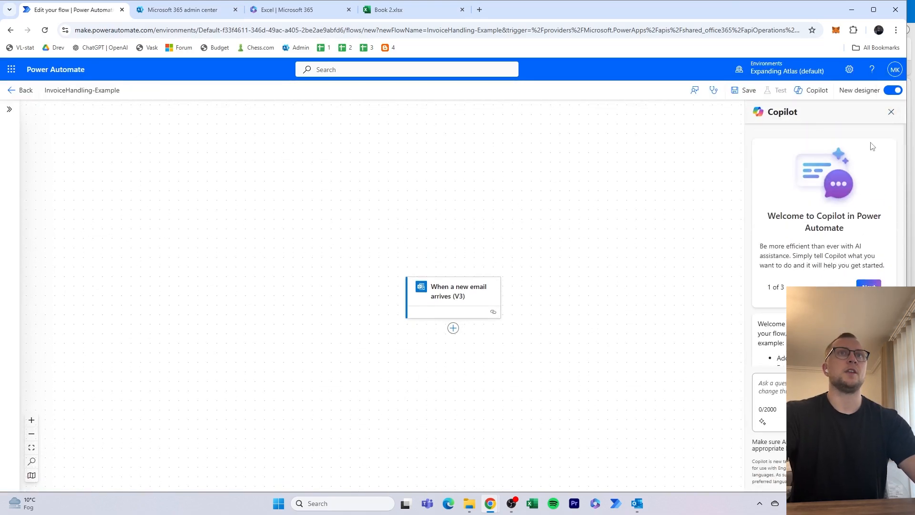
# - Close the Copilot pane and show all advanced parameters of the "When a new email arrives (V3)" trigger
pyautogui.click(891, 112)
pyautogui.click(459, 296)
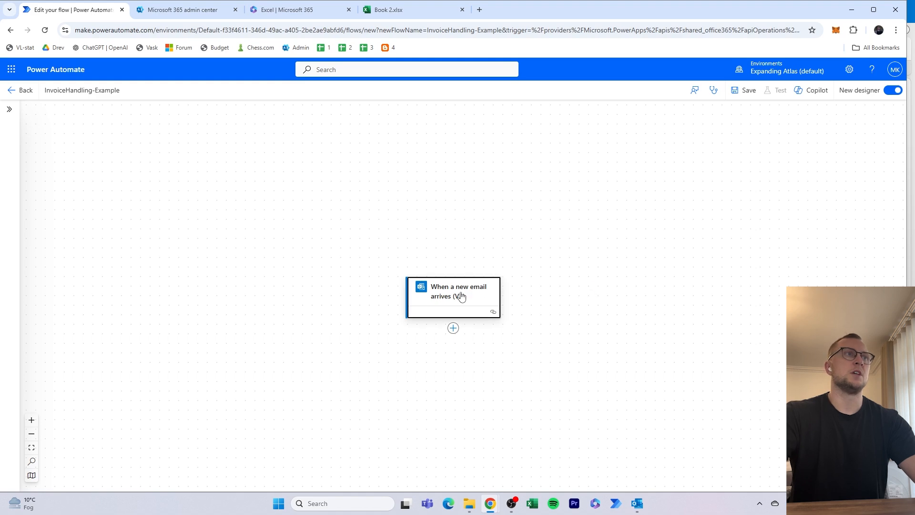
pyautogui.click(243, 205)
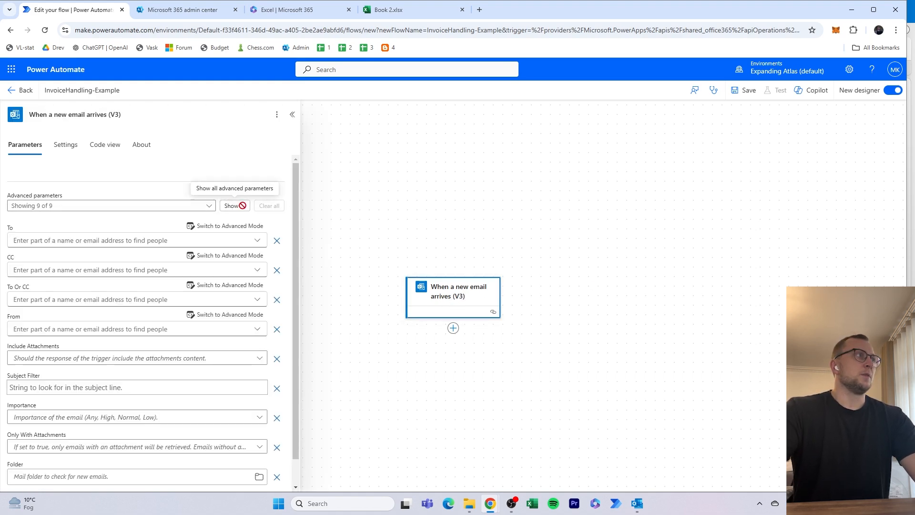
pyautogui.scroll(-1, 246, 261)
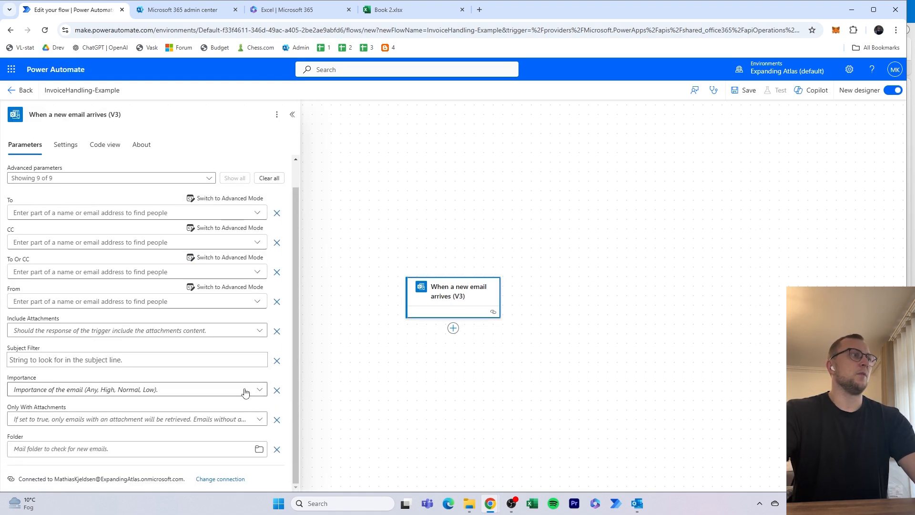
pyautogui.moveTo(60, 478); pyautogui.dragTo(180, 481)
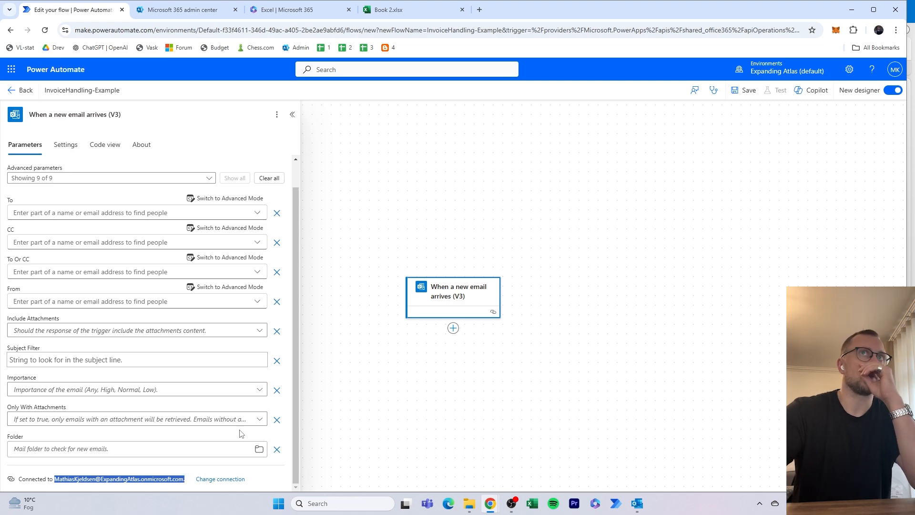
pyautogui.click(876, 10)
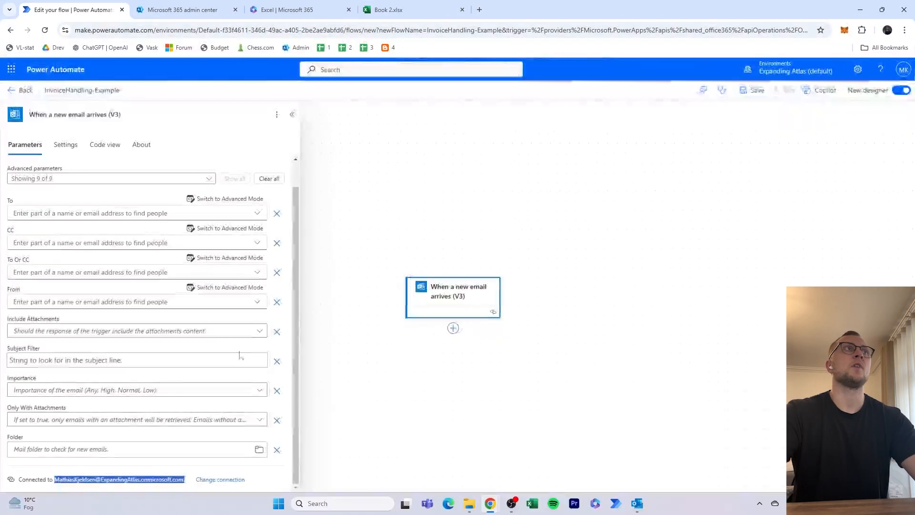
pyautogui.moveTo(56, 479); pyautogui.dragTo(176, 482)
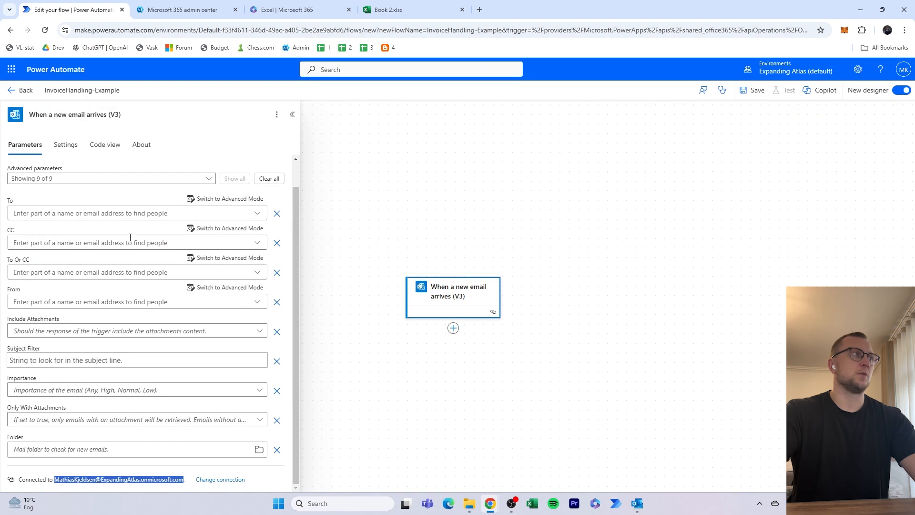
pyautogui.click(137, 199)
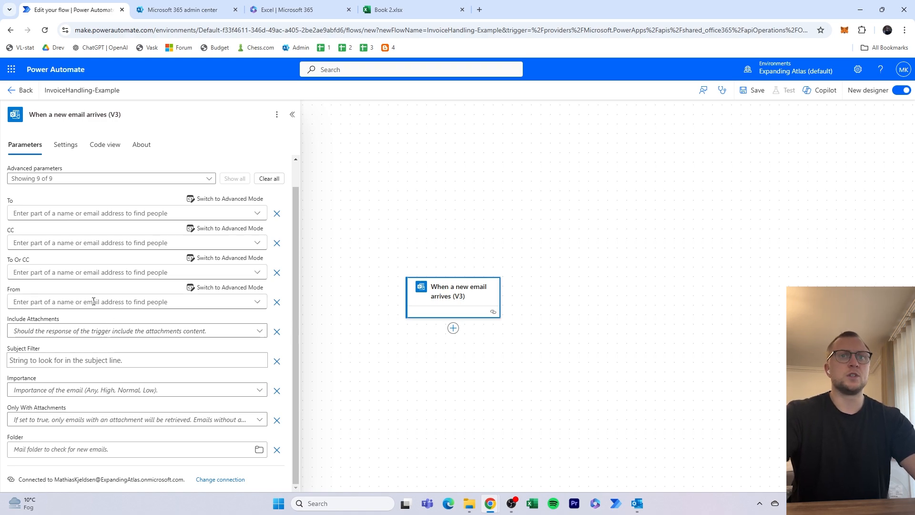
# - Set the email trigger's Subject Filter to "Invoice"
pyautogui.click(140, 359)
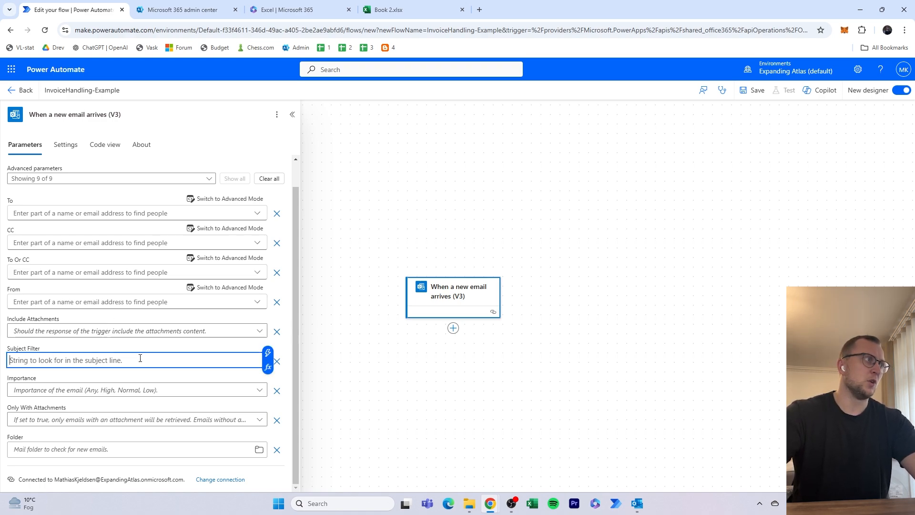
pyautogui.write('Invoice')
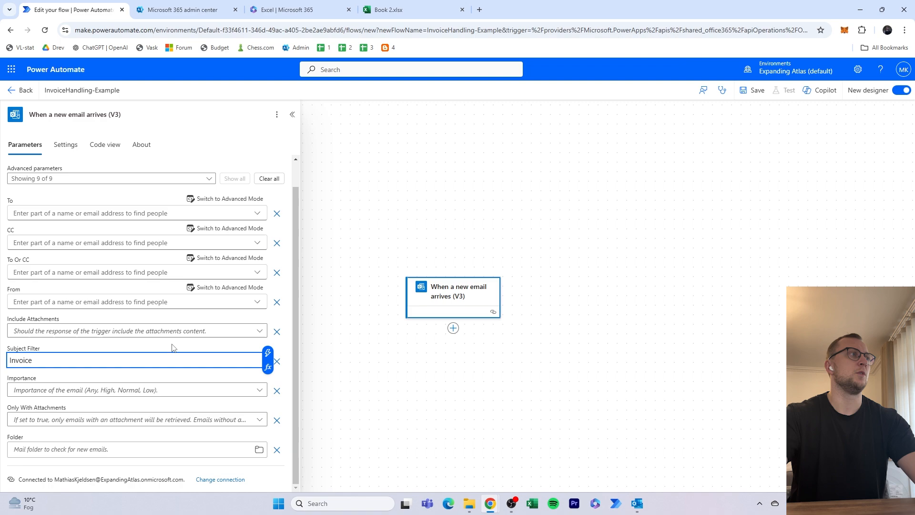
# - Set both Include Attachments and Only With Attachments to Yes for the email trigger
pyautogui.moveTo(42, 361); pyautogui.dragTo(4, 363)
pyautogui.click(43, 350)
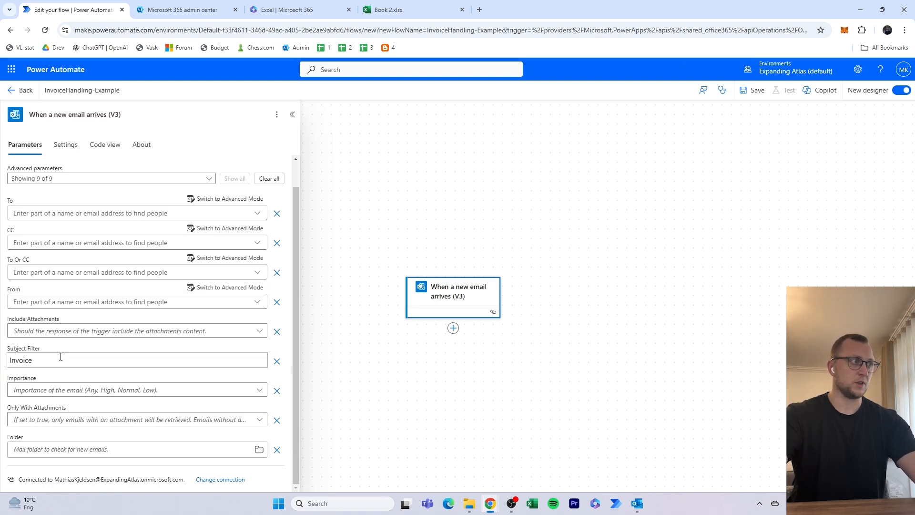
pyautogui.click(100, 331)
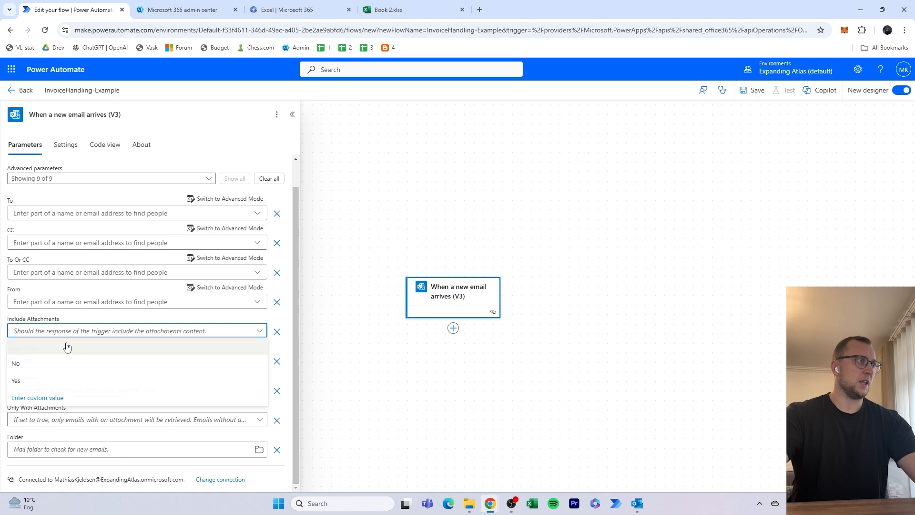
pyautogui.click(59, 380)
pyautogui.click(87, 422)
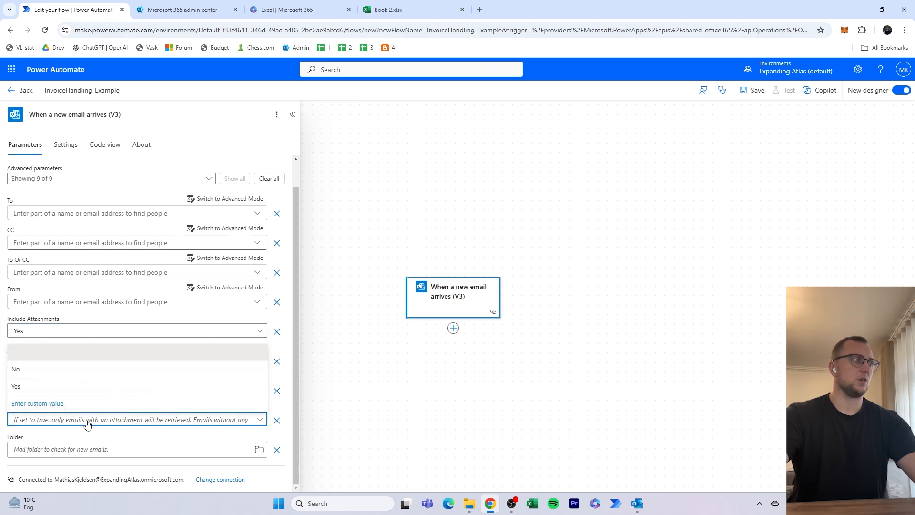
pyautogui.click(48, 387)
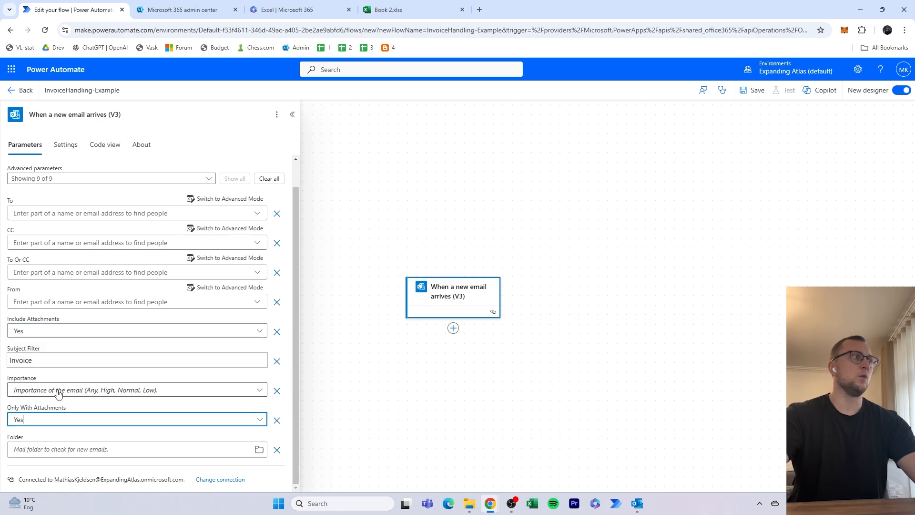
# - Choose Inbox as the mail folder the email trigger checks
pyautogui.click(93, 446)
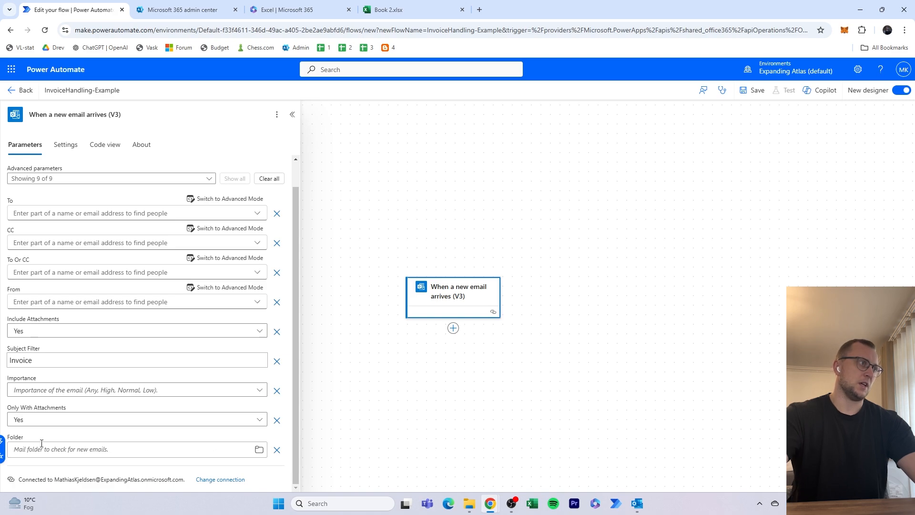
pyautogui.click(258, 450)
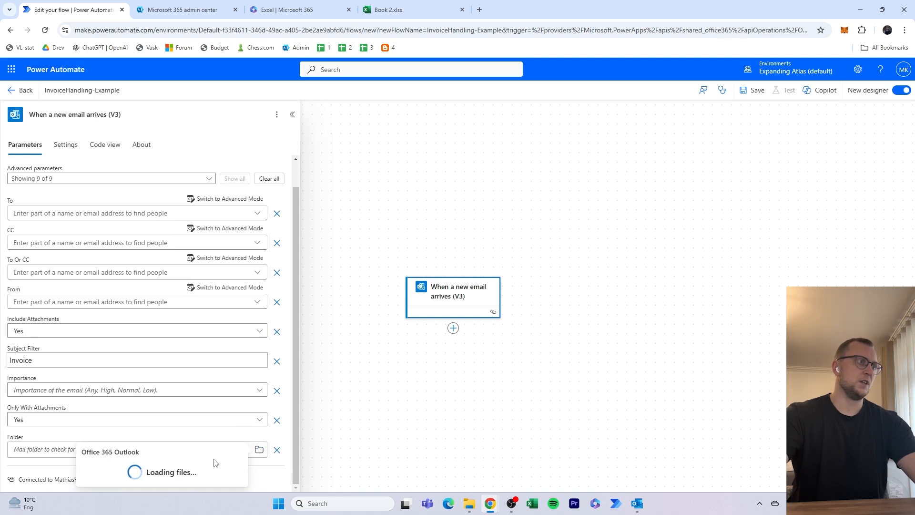
pyautogui.click(141, 367)
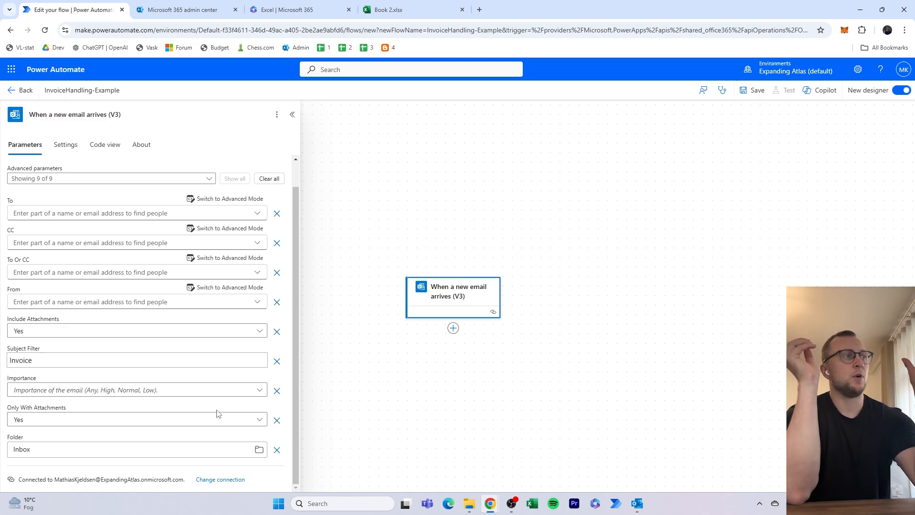
pyautogui.moveTo(48, 481); pyautogui.dragTo(185, 488)
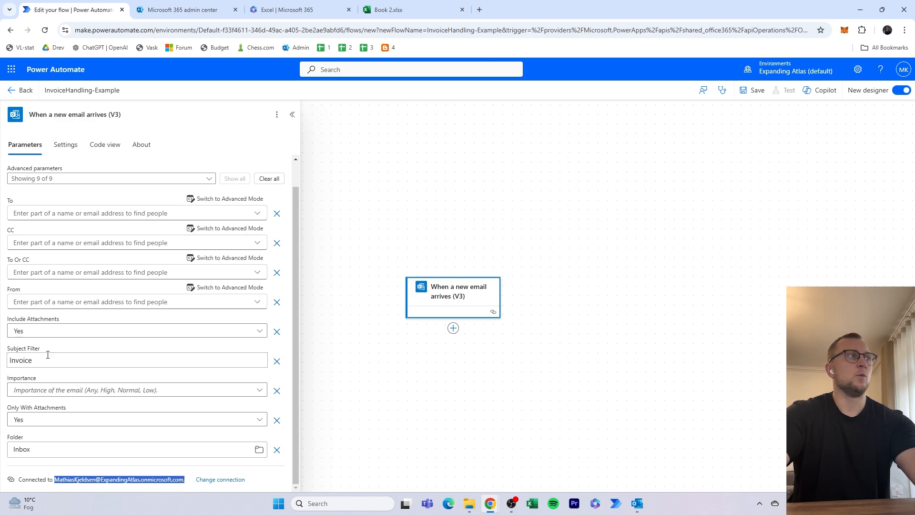
pyautogui.doubleClick(17, 359)
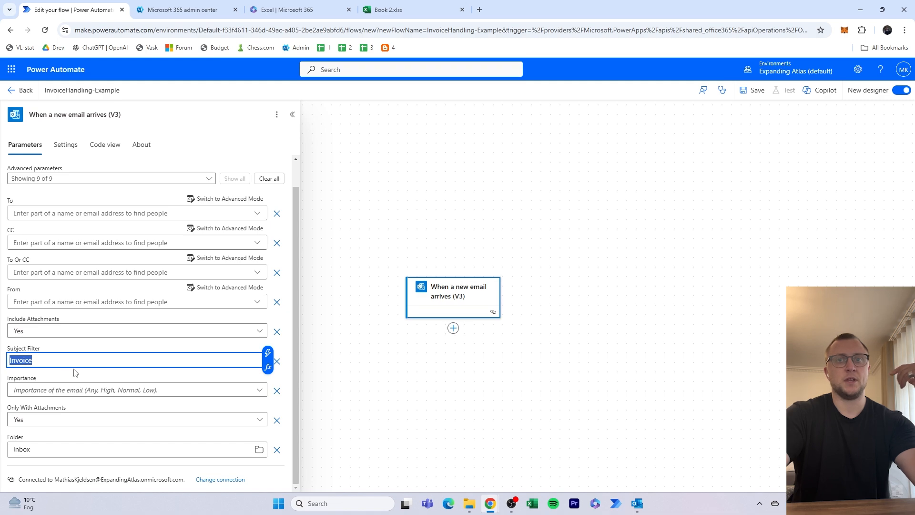
pyautogui.click(83, 350)
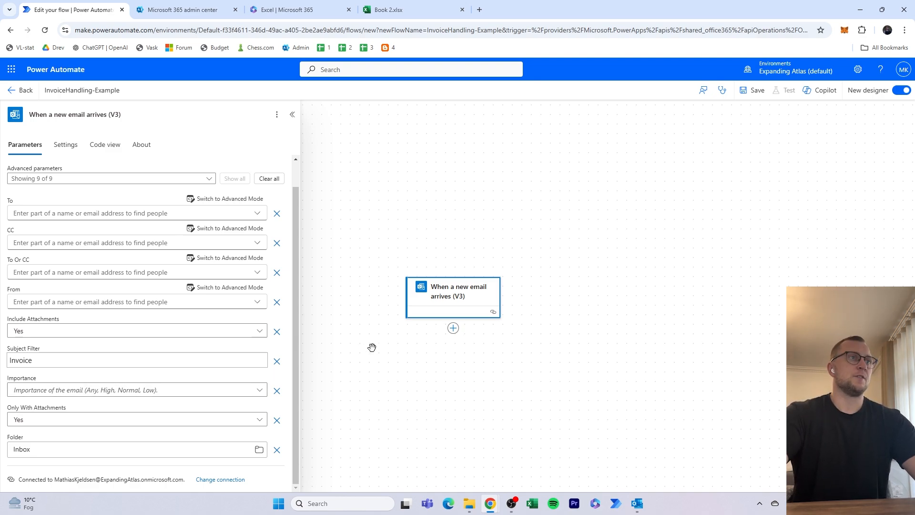
# - Search the actions for "apply for each" and add an Apply to each loop after the email trigger
pyautogui.click(300, 115)
pyautogui.click(455, 332)
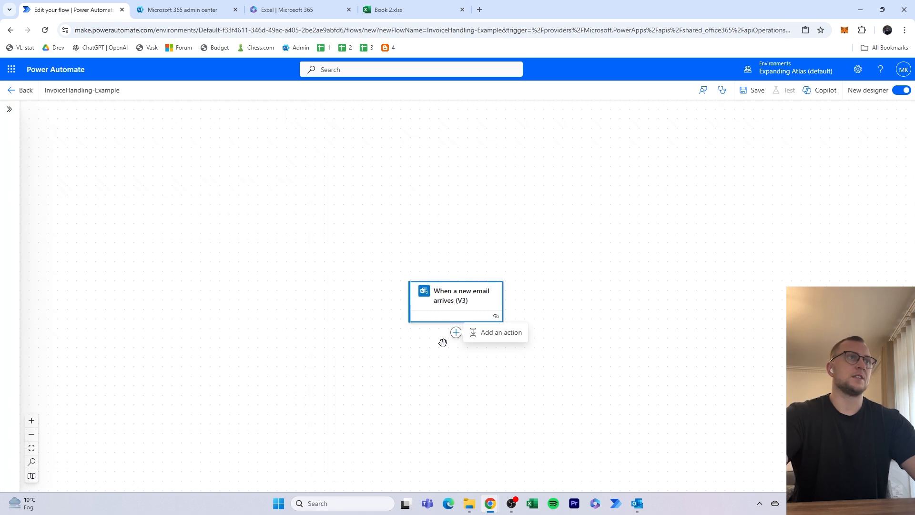
pyautogui.click(522, 336)
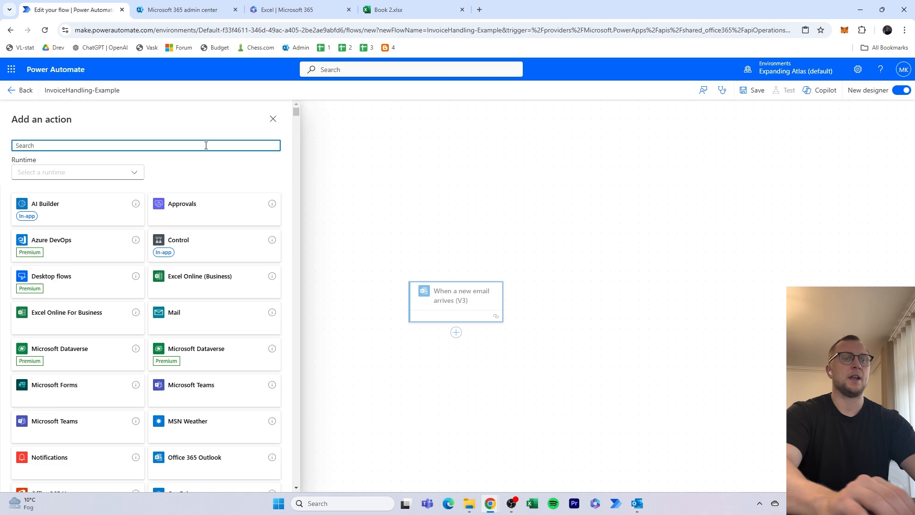
pyautogui.write('apply for each')
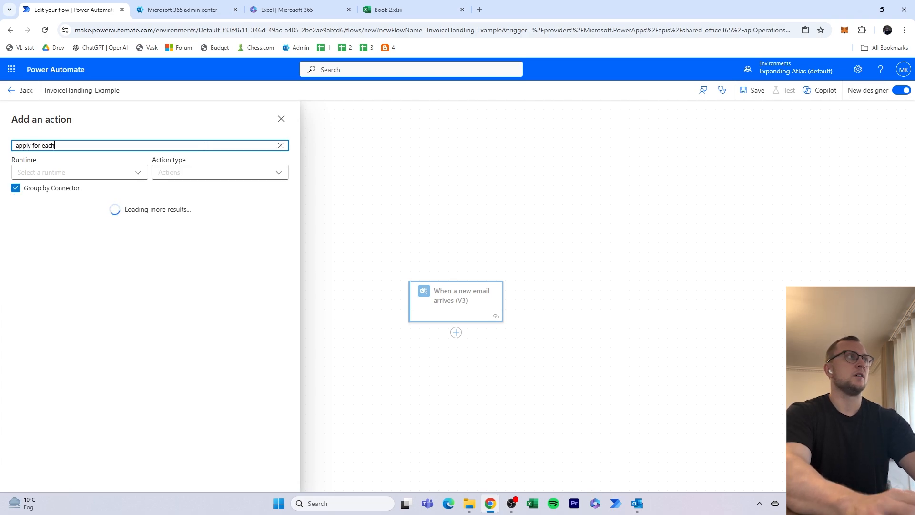
pyautogui.click(126, 245)
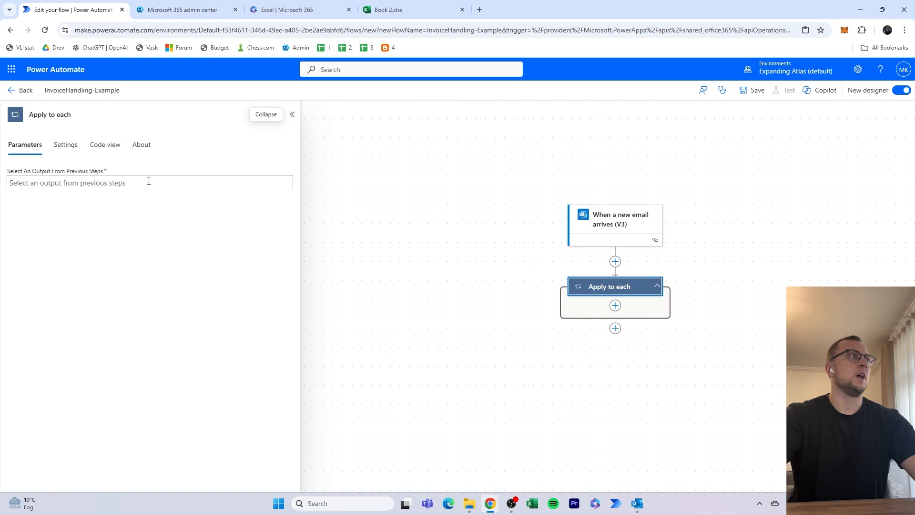
# - Set the Apply to each loop's input to the Attachments output of the email trigger
pyautogui.click(148, 183)
pyautogui.click(291, 189)
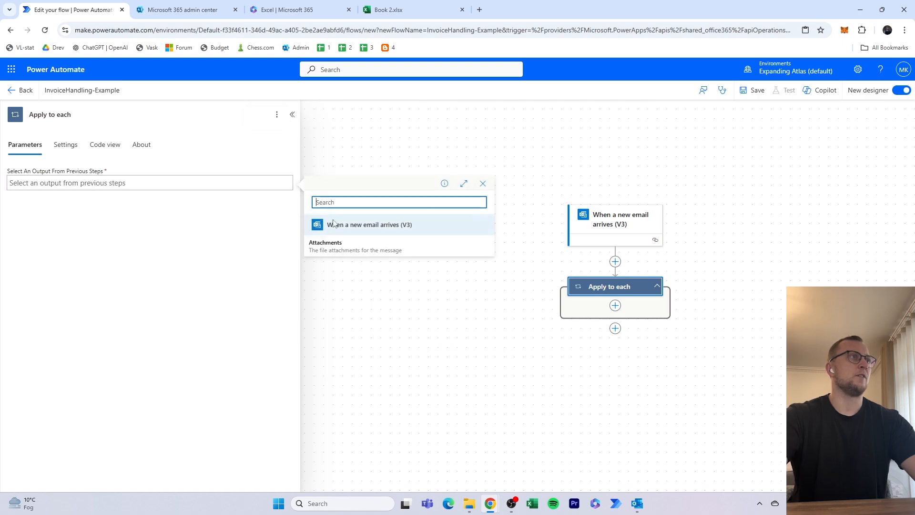
pyautogui.click(360, 249)
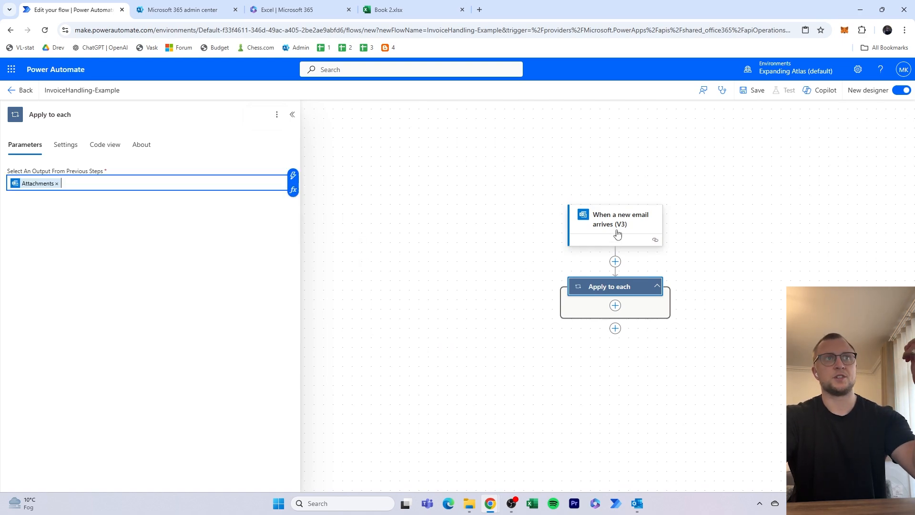
pyautogui.click(488, 269)
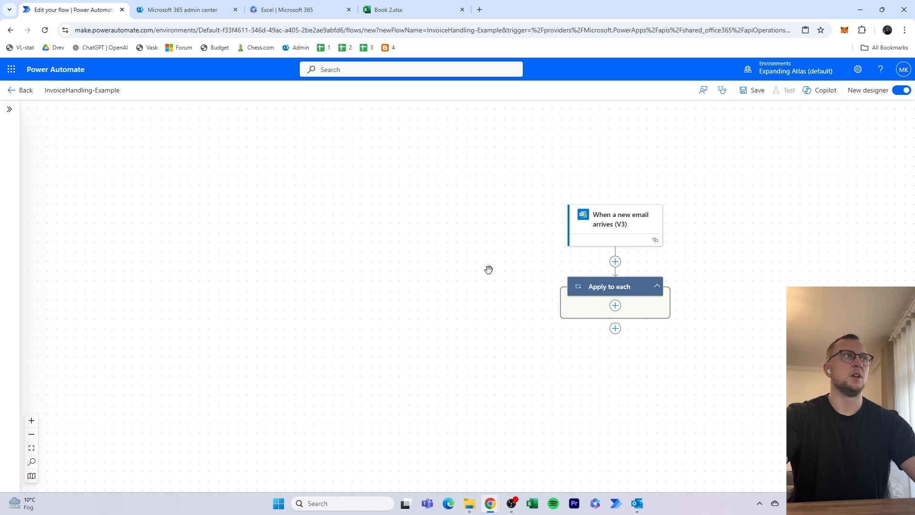
pyautogui.click(633, 292)
pyautogui.click(706, 295)
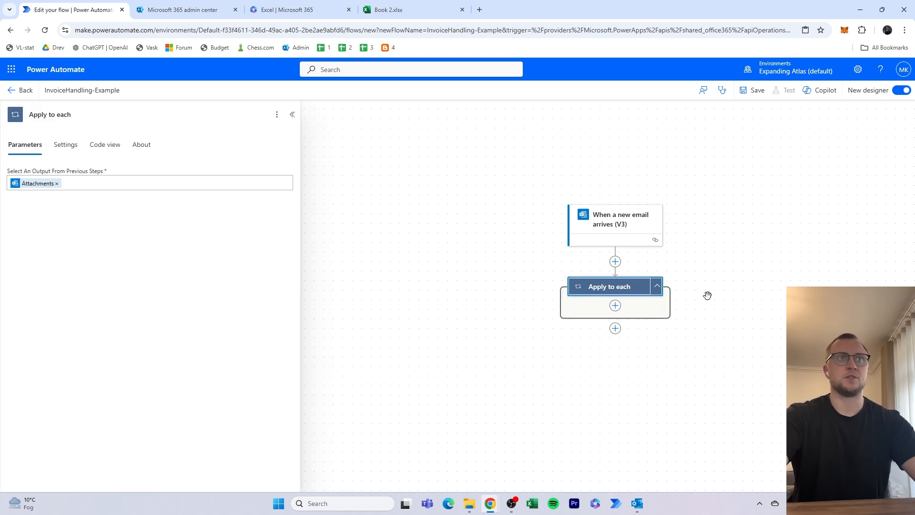
# - Add the AI Builder action "Extract information from documents" inside the Apply to each loop and check which AI models it offers
pyautogui.click(615, 306)
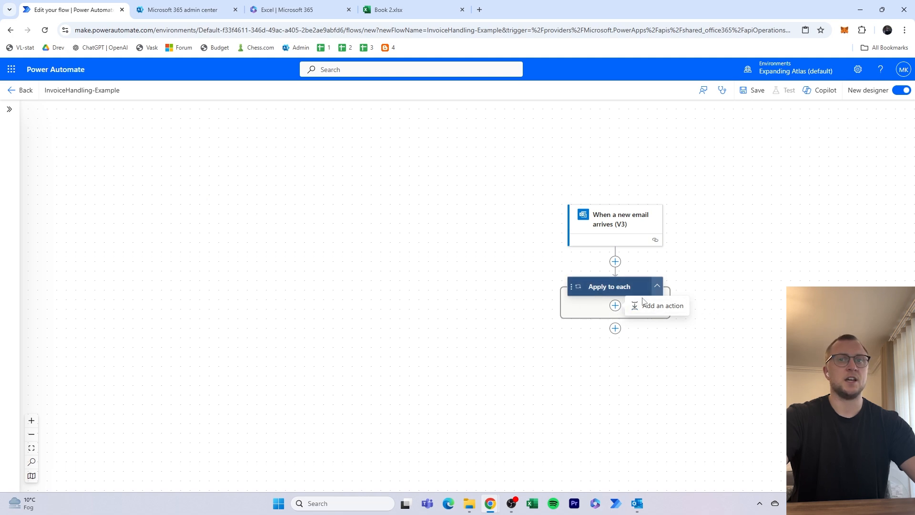
pyautogui.click(665, 307)
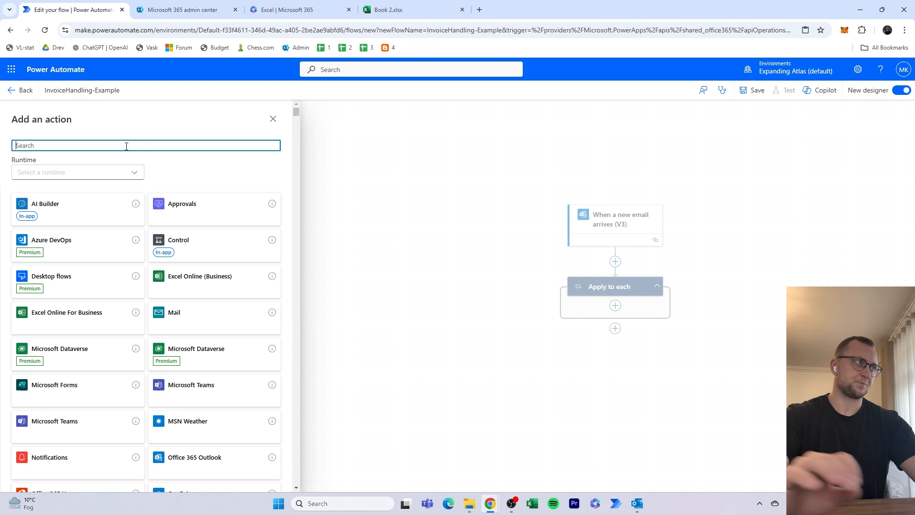
pyautogui.write('extrac')
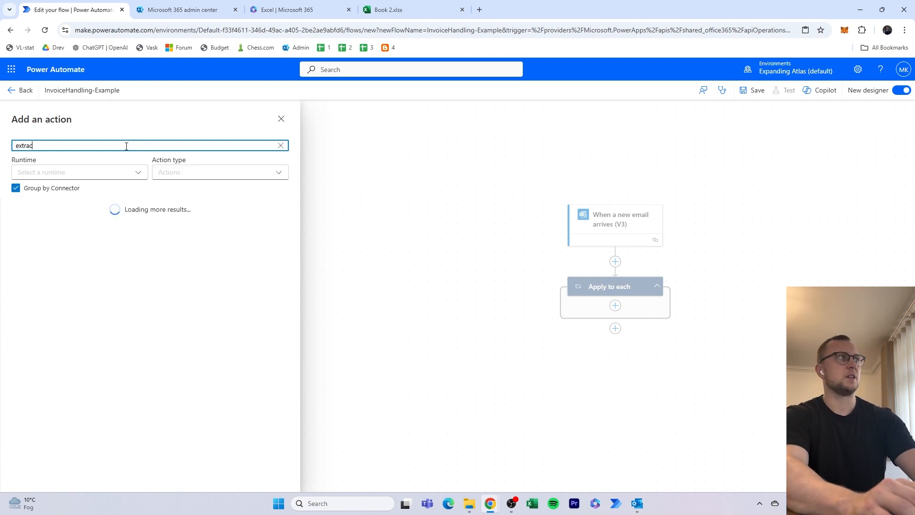
pyautogui.write('t information ')
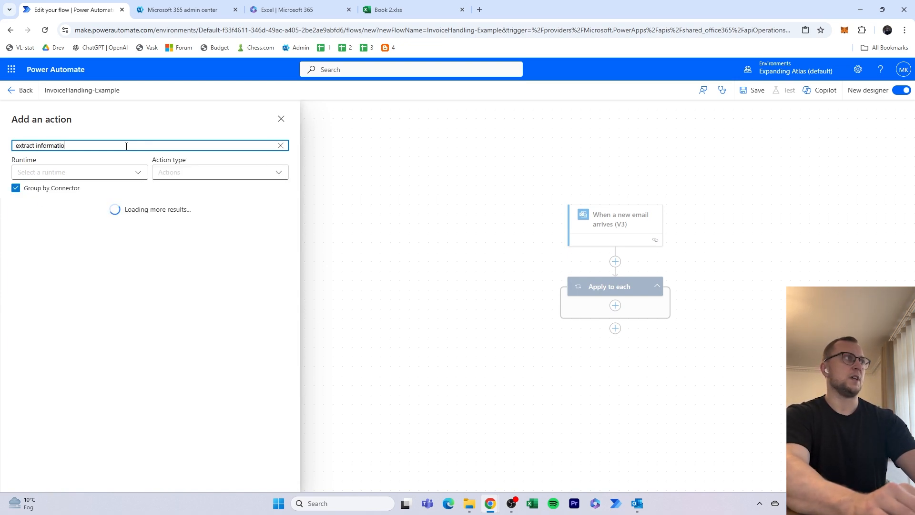
pyautogui.write('from d')
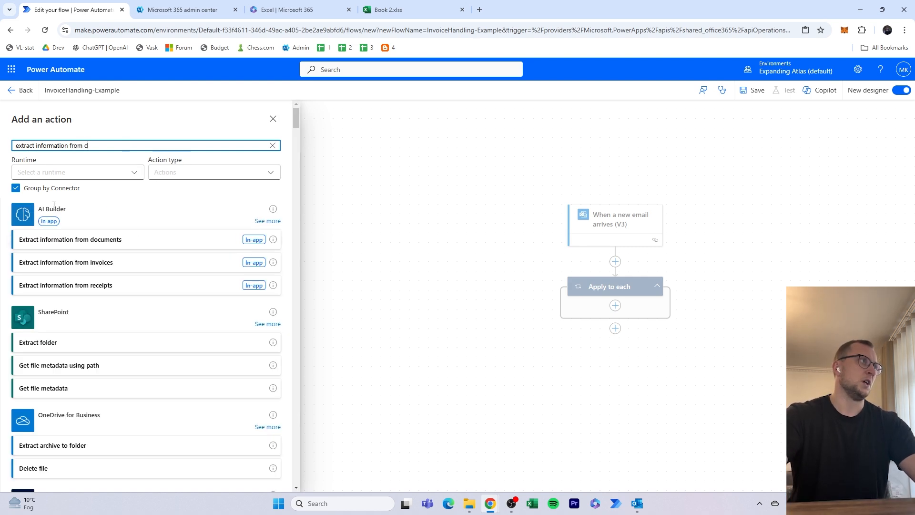
pyautogui.click(81, 217)
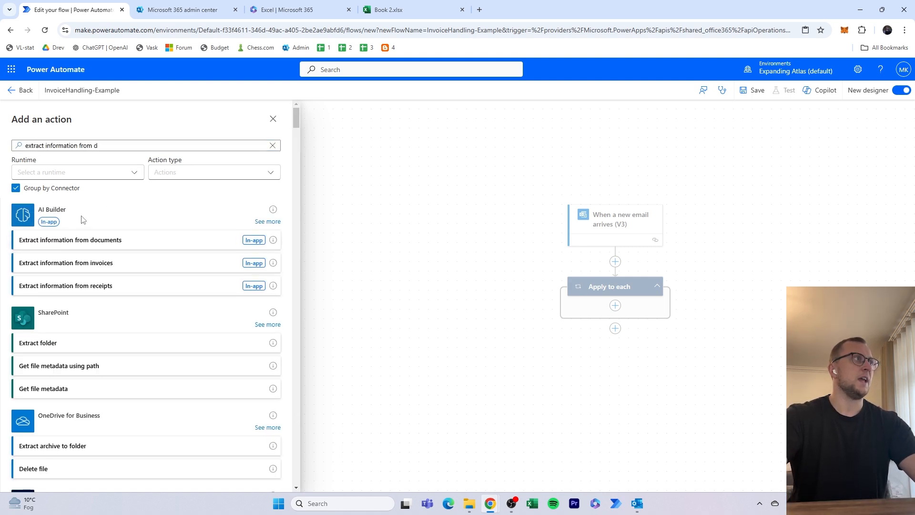
pyautogui.click(89, 241)
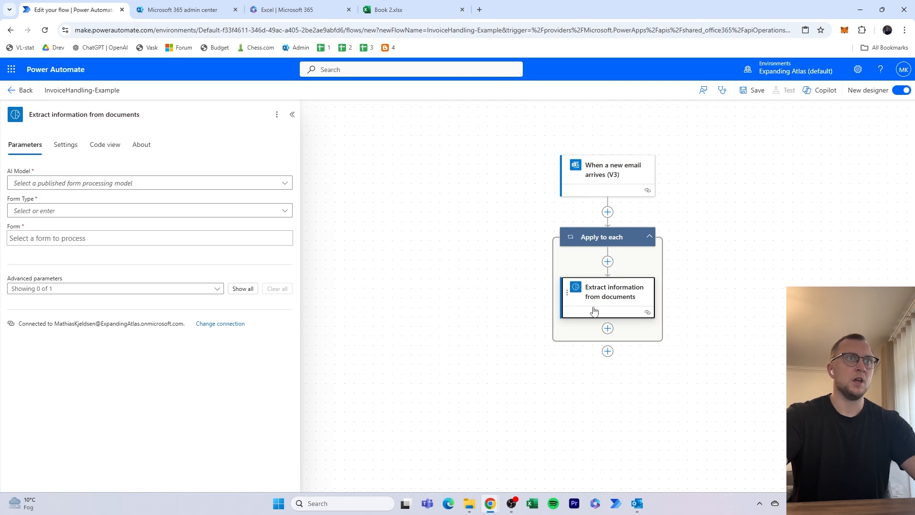
pyautogui.click(287, 183)
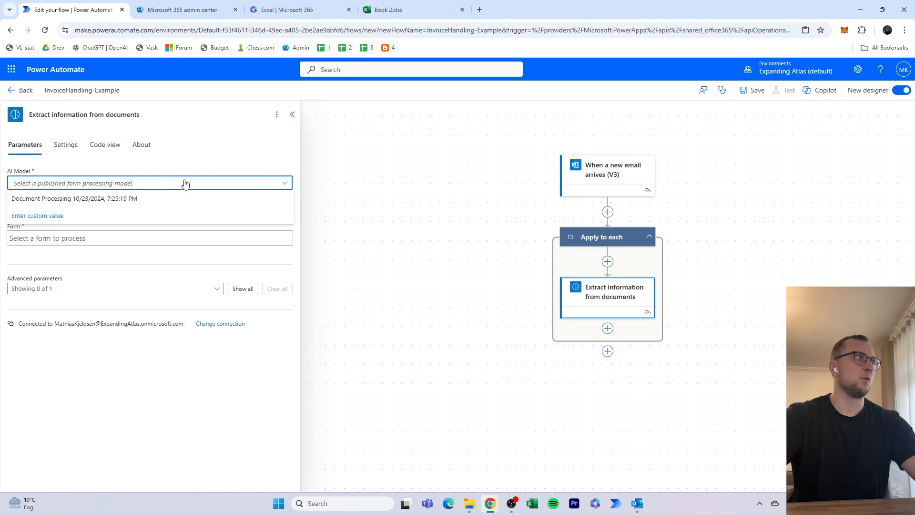
pyautogui.click(246, 160)
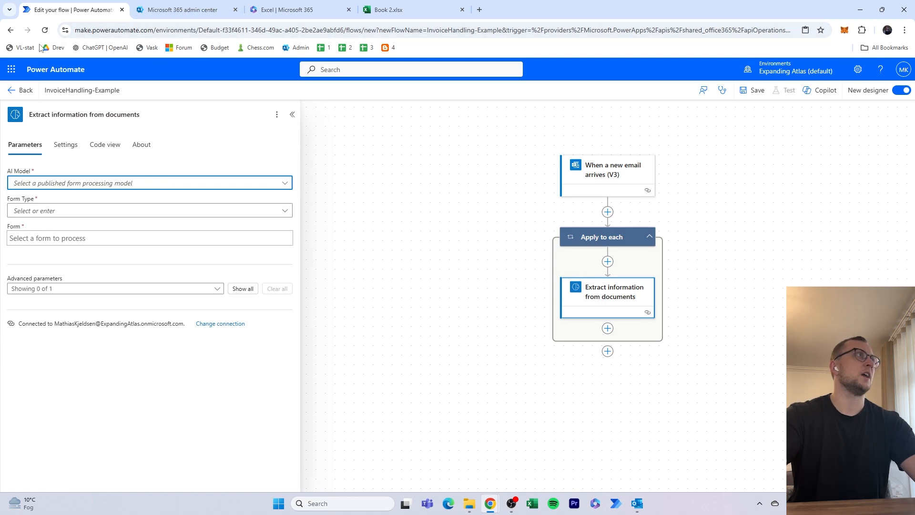
# - Open Power Automate's AI hub in a new browser tab and publish the model "Document Processing 10/26/2024, 10:57:19 AM"
pyautogui.click(480, 9)
pyautogui.write('make.p')
pyautogui.press('Return')
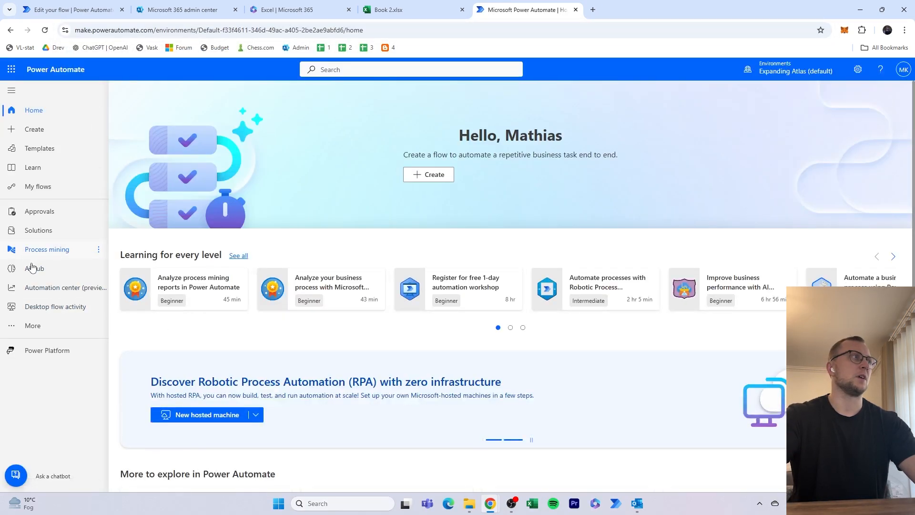
pyautogui.click(33, 268)
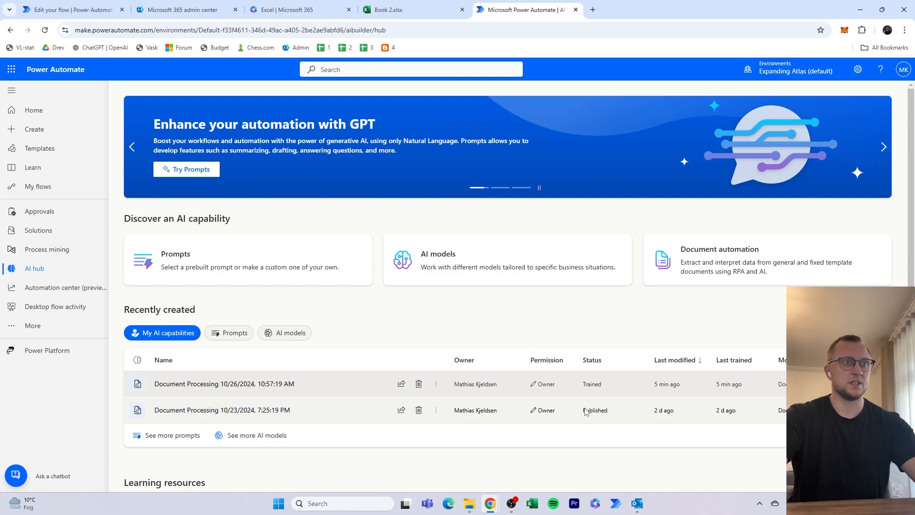
pyautogui.click(278, 388)
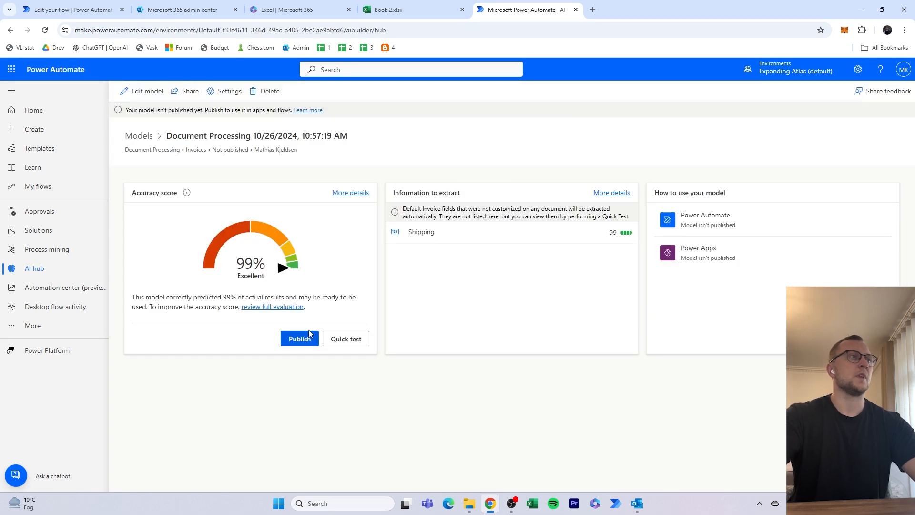
pyautogui.click(305, 326)
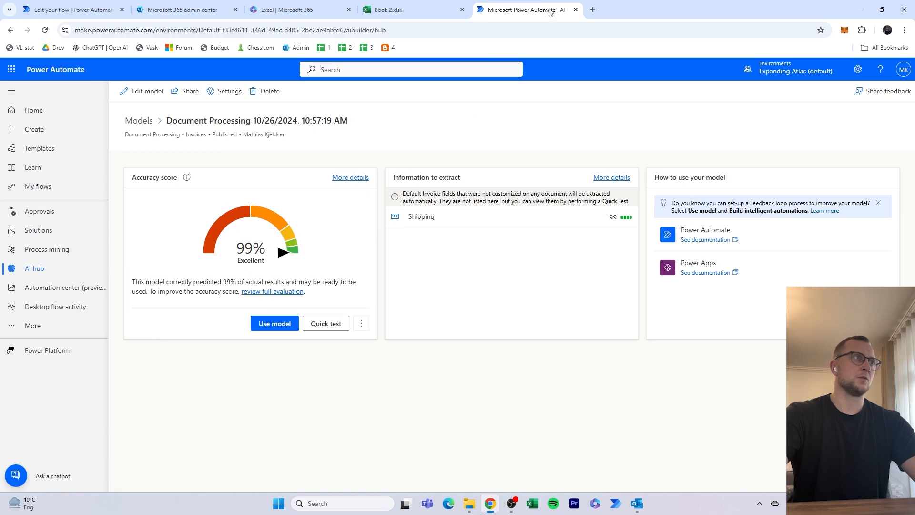
pyautogui.middleClick(551, 12)
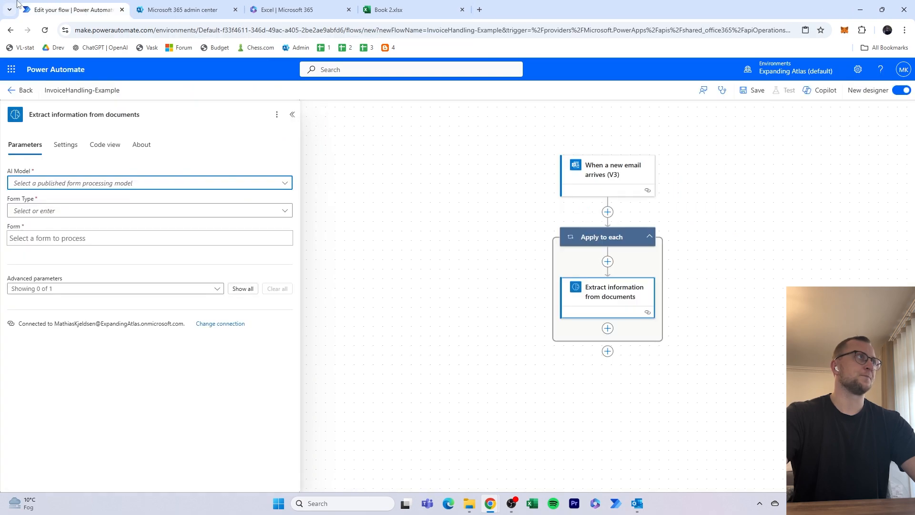
# - Delete the "Extract information from documents" action from the Apply to each loop
pyautogui.click(276, 114)
pyautogui.click(296, 164)
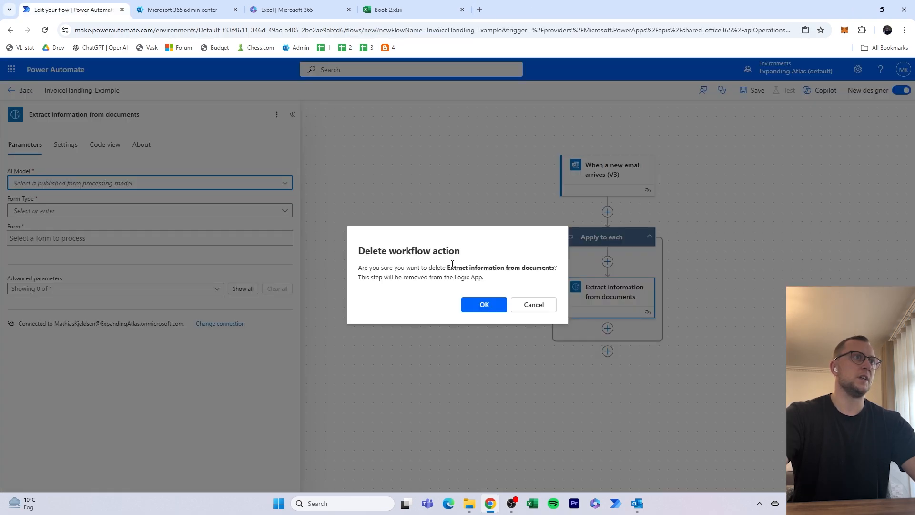
pyautogui.click(483, 305)
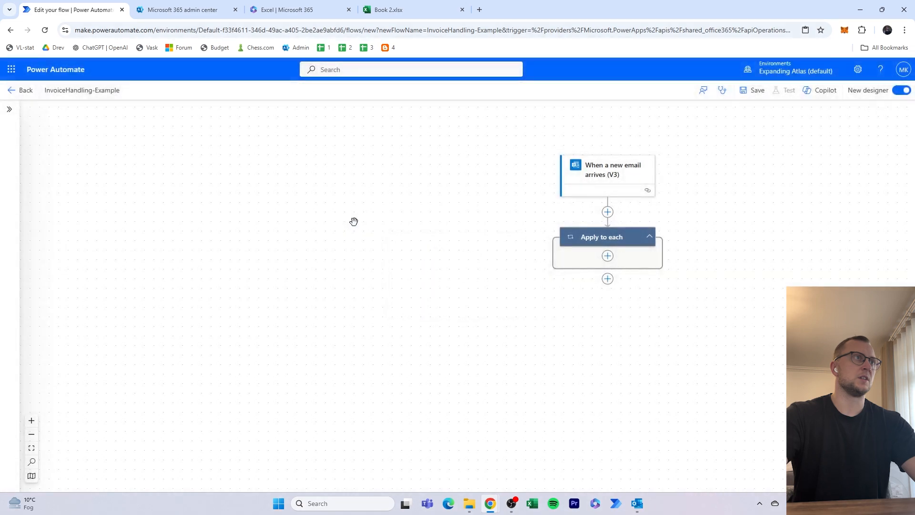
# - Save the InvoiceHandling-Example flow
pyautogui.click(761, 92)
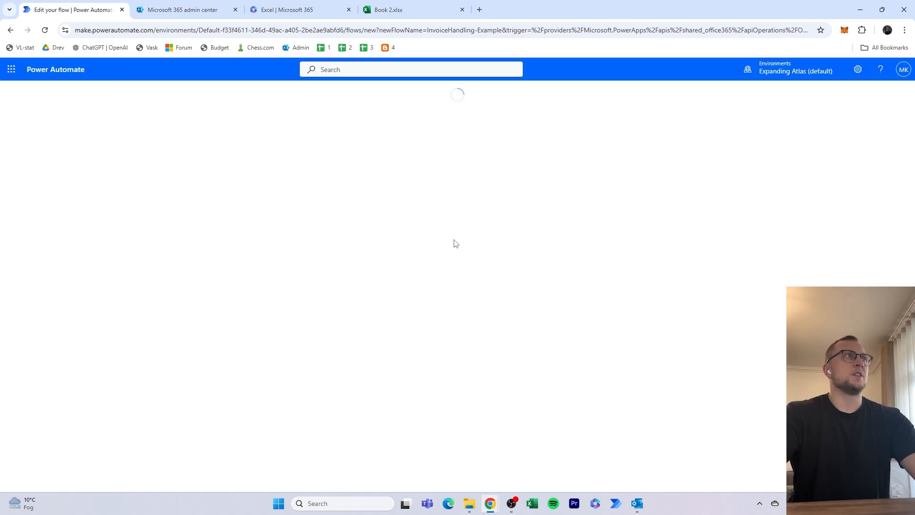
# - In the new-email trigger's advanced parameters, set Include Attachments to Yes and the Subject Filter to "Invoice"
pyautogui.click(466, 294)
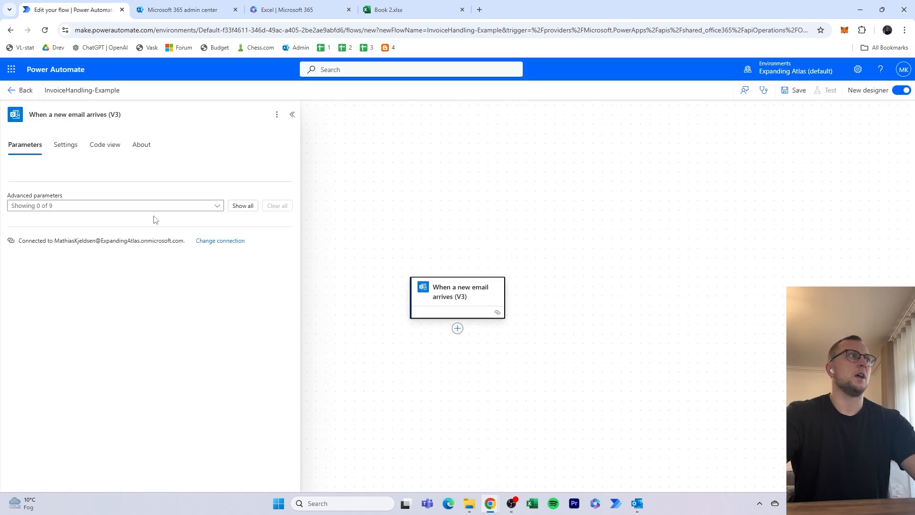
pyautogui.click(243, 205)
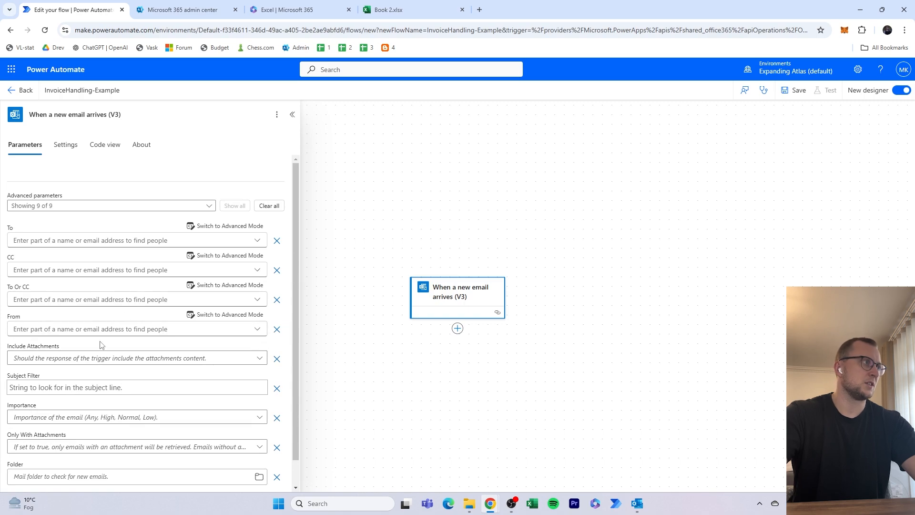
pyautogui.click(96, 358)
pyautogui.click(53, 388)
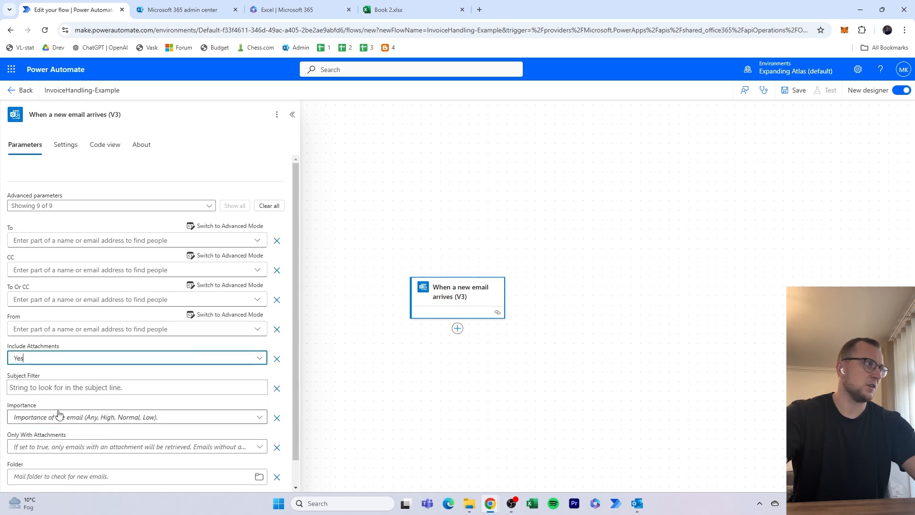
pyautogui.click(82, 384)
pyautogui.write('ino')
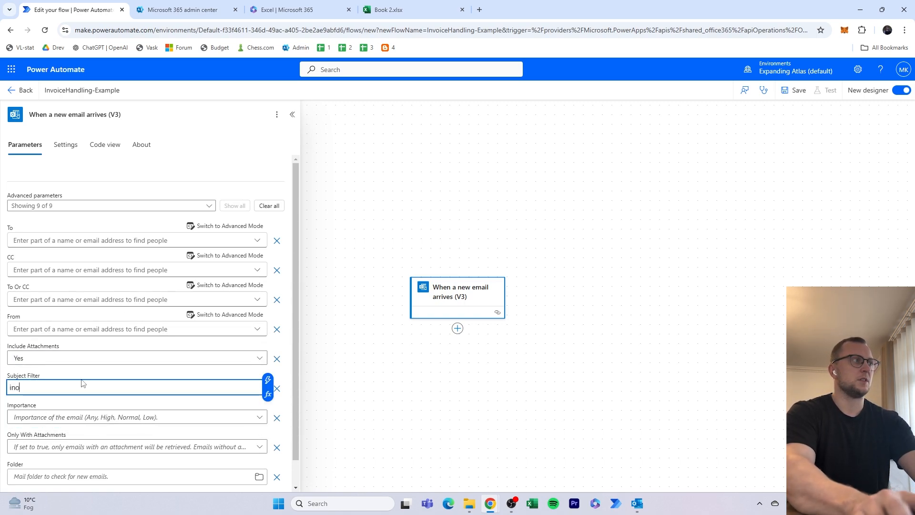
pyautogui.press('BackSpace')
pyautogui.write('voice')
# - Set the email trigger's Only With Attachments to Yes and its mail folder to Inbox
pyautogui.scroll(-1, 63, 413)
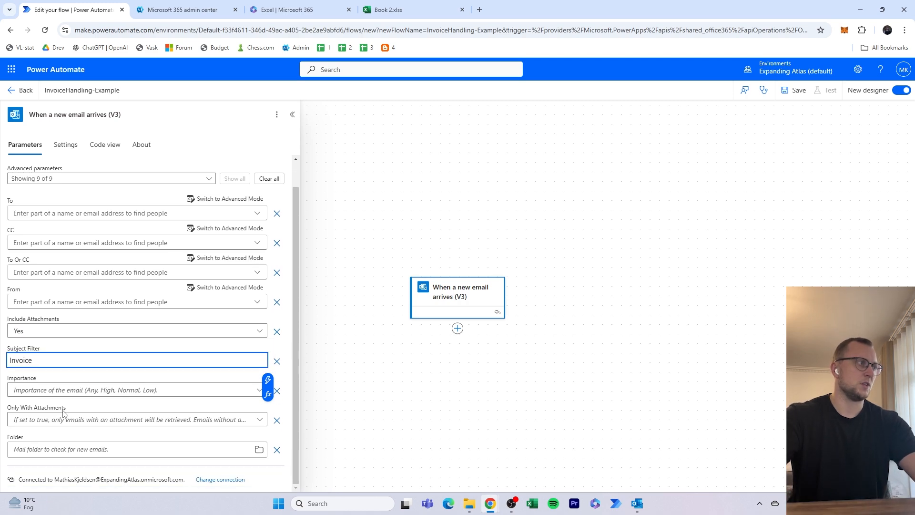
pyautogui.click(61, 419)
pyautogui.click(52, 386)
pyautogui.click(59, 448)
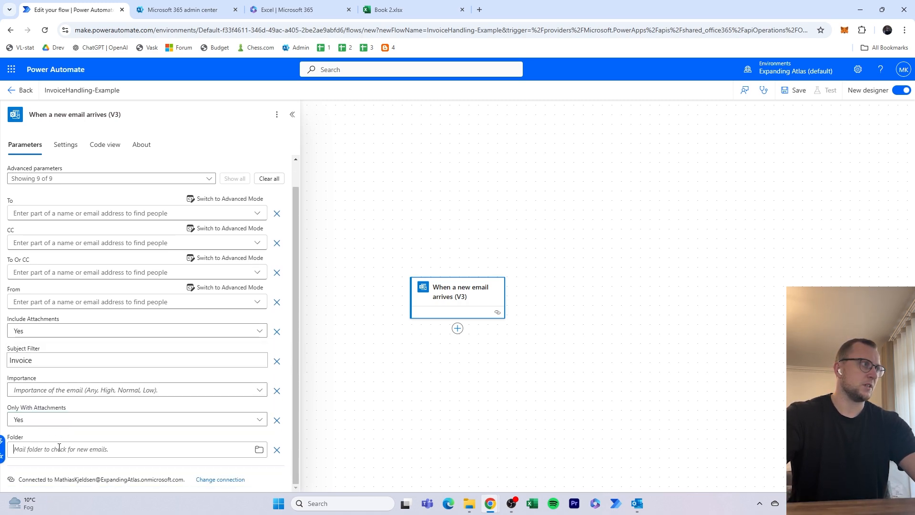
pyautogui.click(259, 449)
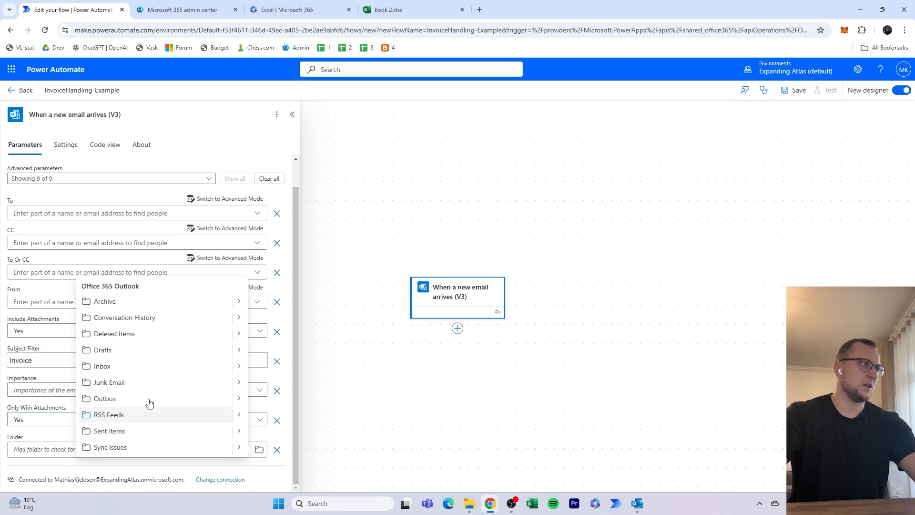
pyautogui.click(145, 374)
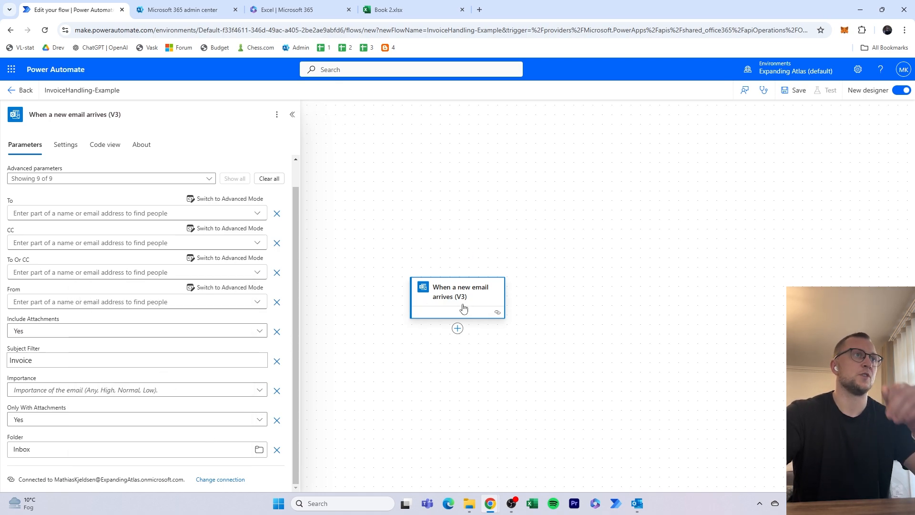
# - Add an Apply to each loop after the email trigger, running over the email's Attachments
pyautogui.click(458, 328)
pyautogui.click(484, 329)
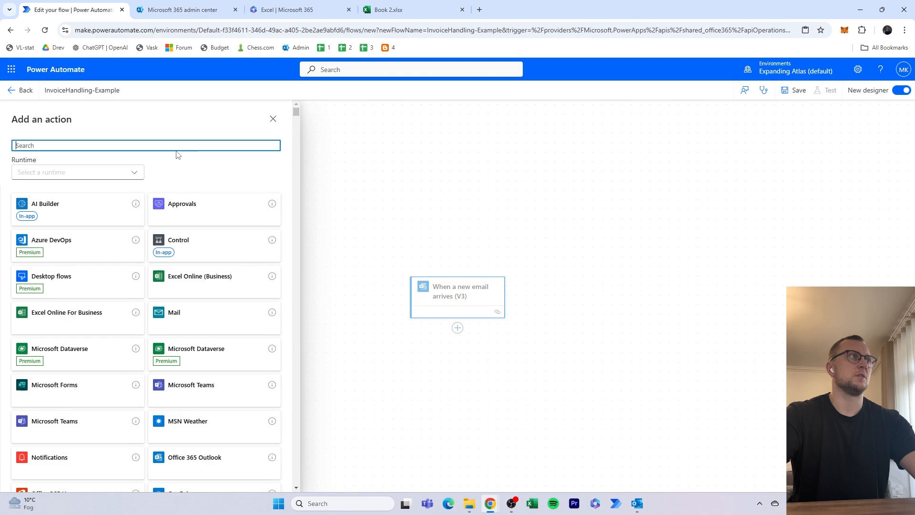
pyautogui.write('apply to each')
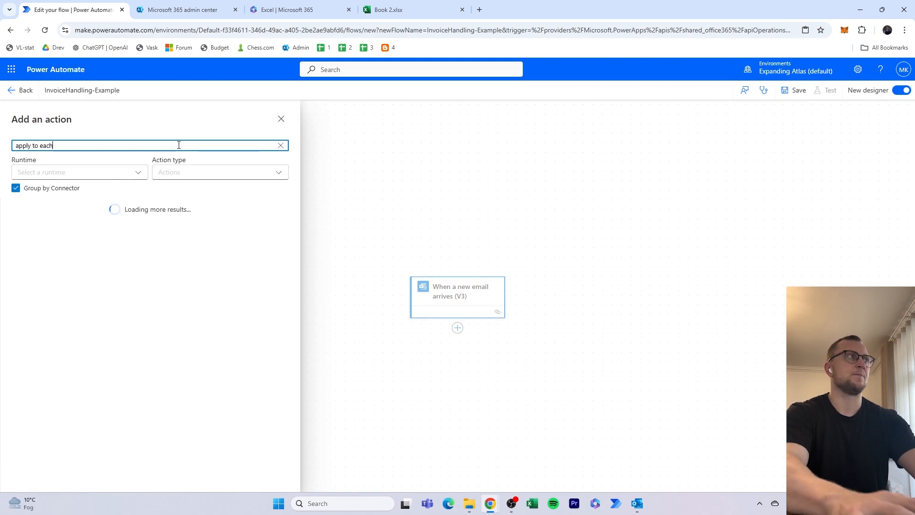
pyautogui.click(81, 243)
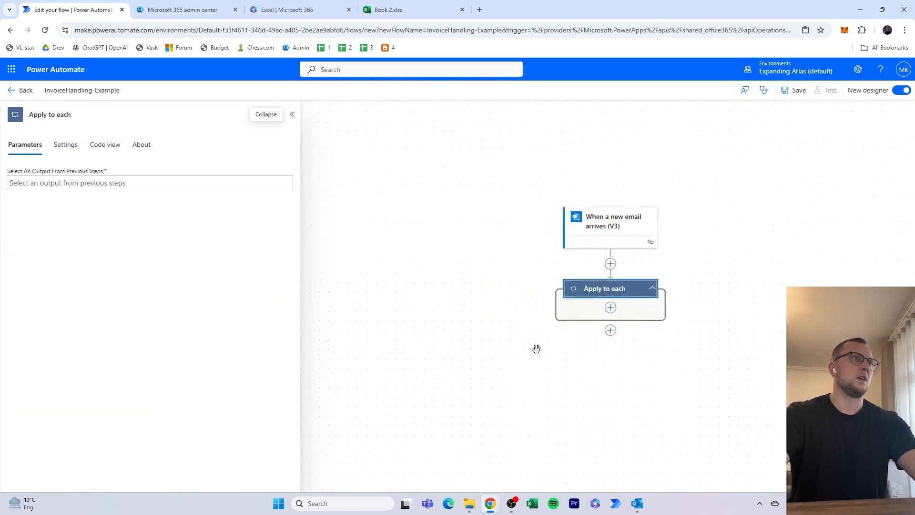
pyautogui.click(281, 183)
pyautogui.click(293, 175)
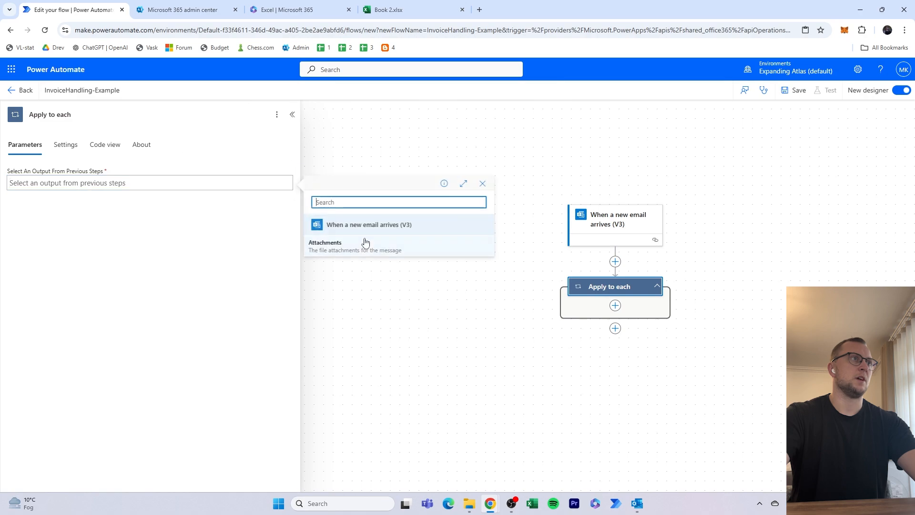
pyautogui.click(355, 242)
pyautogui.moveTo(447, 273); pyautogui.dragTo(450, 272)
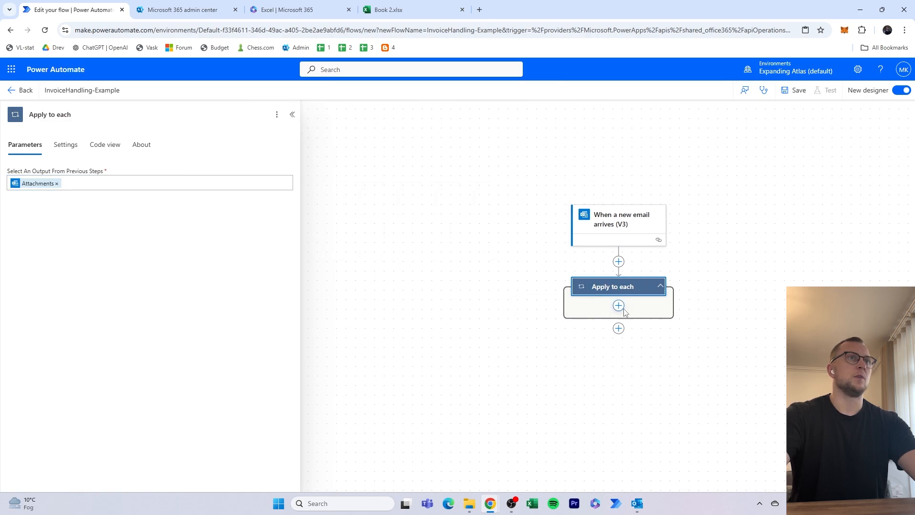
# - Add the AI Builder action "Extract information from documents" inside the Apply to each loop
pyautogui.click(618, 306)
pyautogui.click(652, 306)
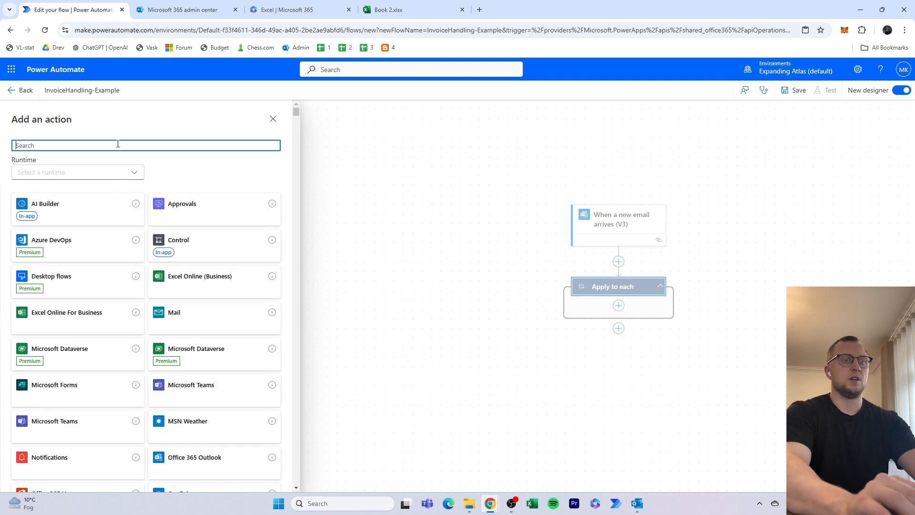
pyautogui.write('extra')
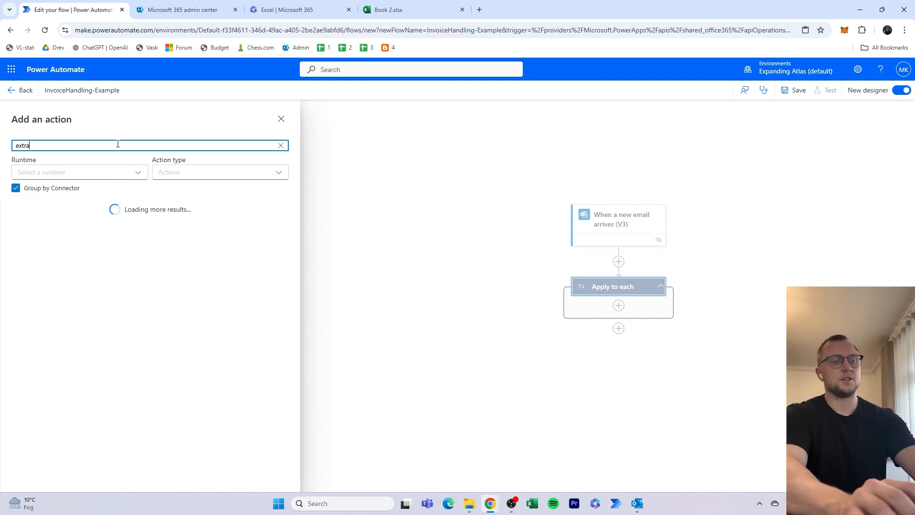
pyautogui.write('ct information')
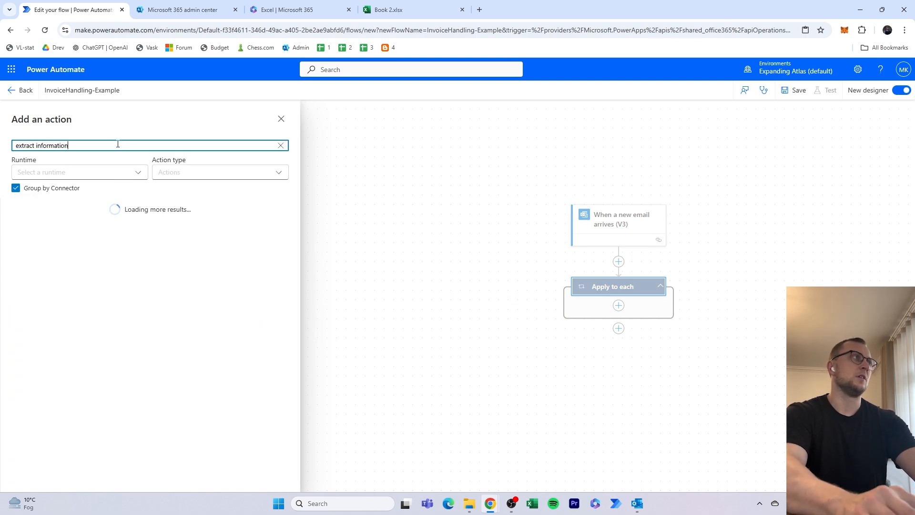
pyautogui.write(' from d')
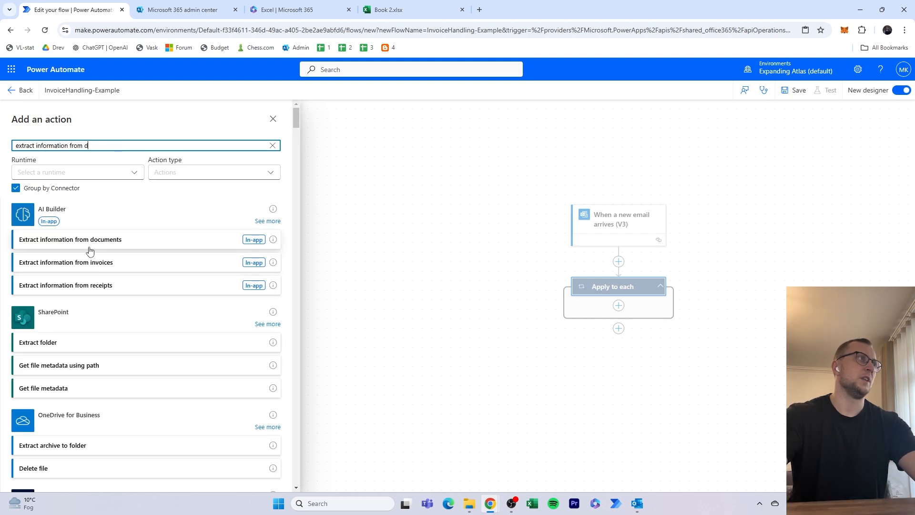
pyautogui.click(100, 248)
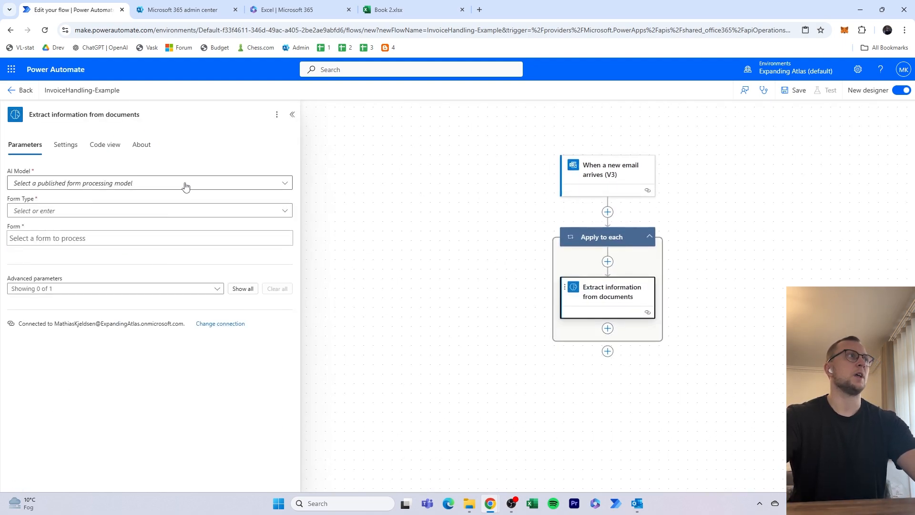
# - Set the extraction action's AI model to "Document Processing 10/26/2024, 10:57:19 AM" and its form type to PDF Document
pyautogui.click(196, 184)
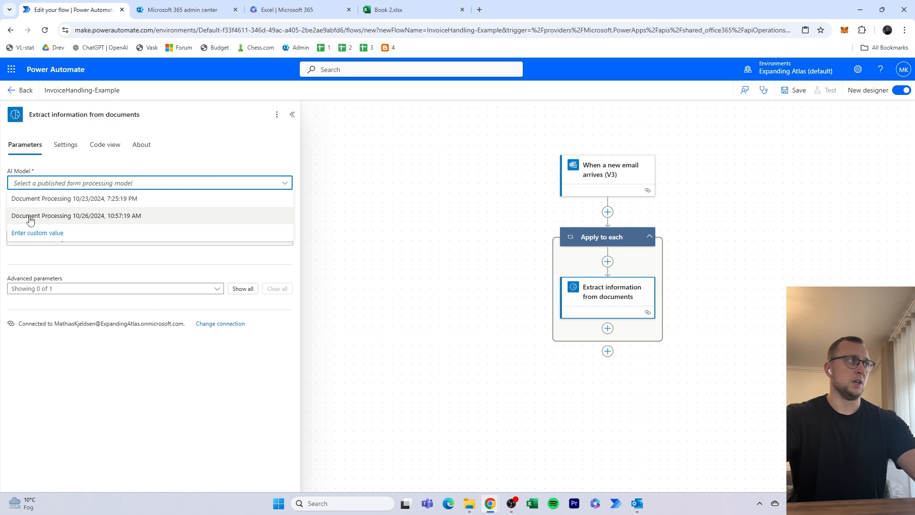
pyautogui.click(98, 217)
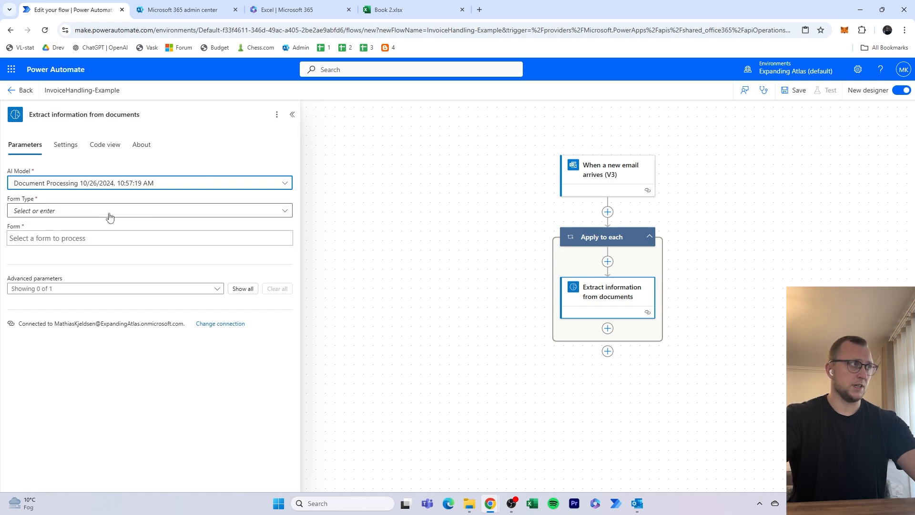
pyautogui.click(110, 215)
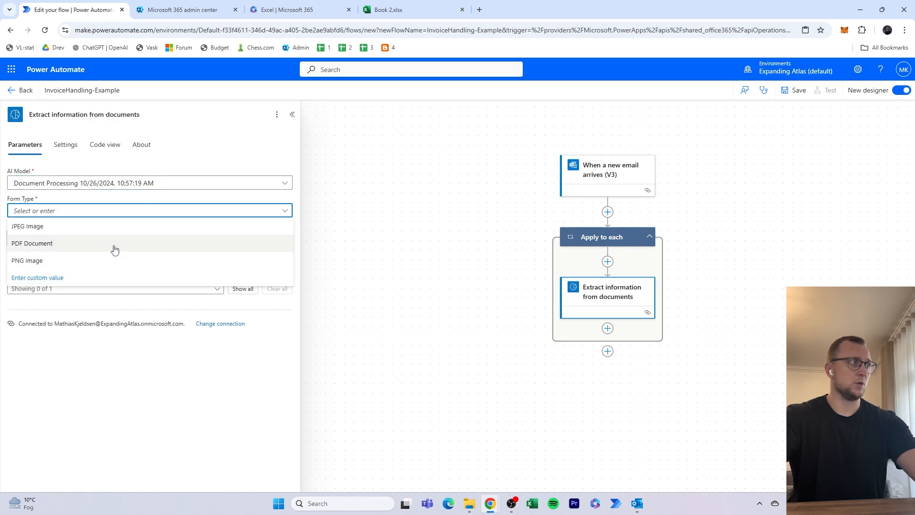
pyautogui.click(128, 244)
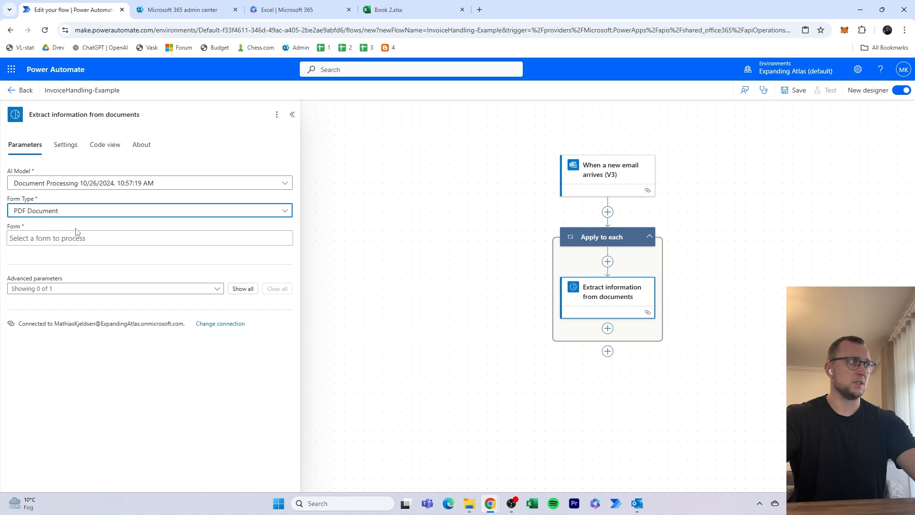
# - Use the email trigger's Attachments Content as the form for the extraction action to process
pyautogui.click(127, 240)
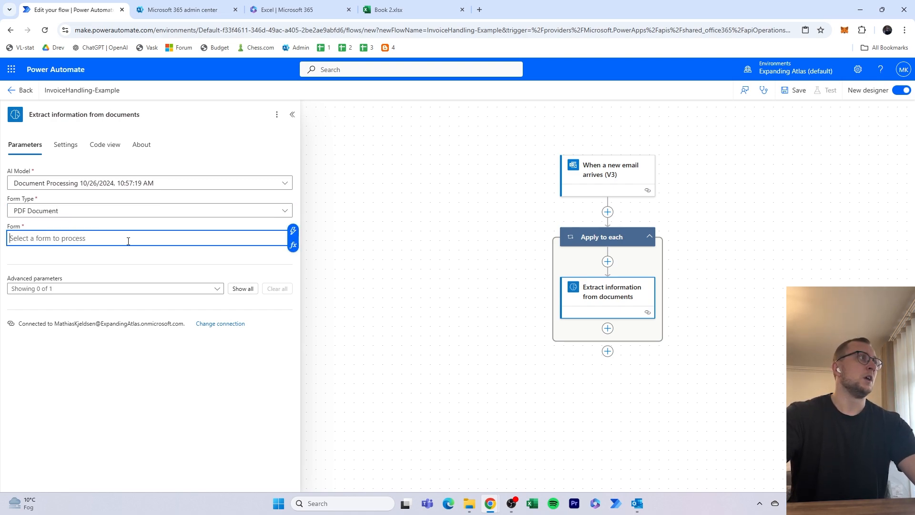
pyautogui.click(293, 230)
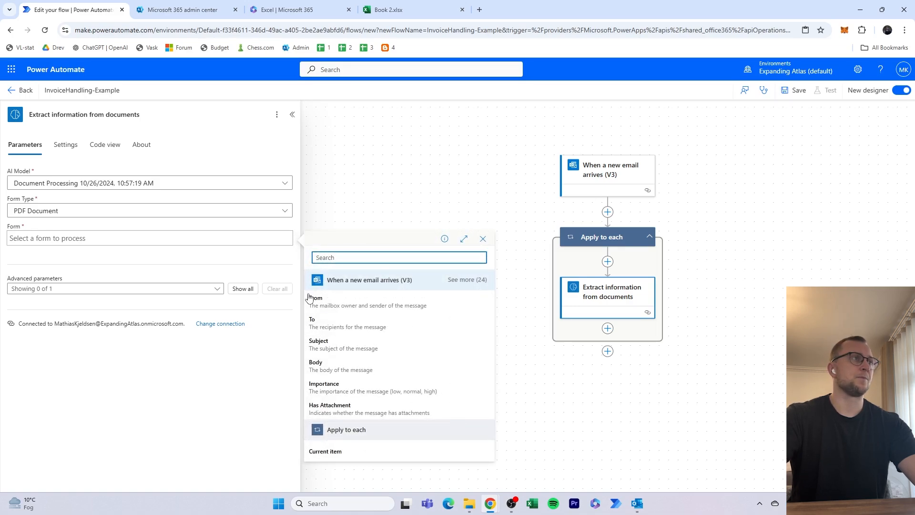
pyautogui.write('con')
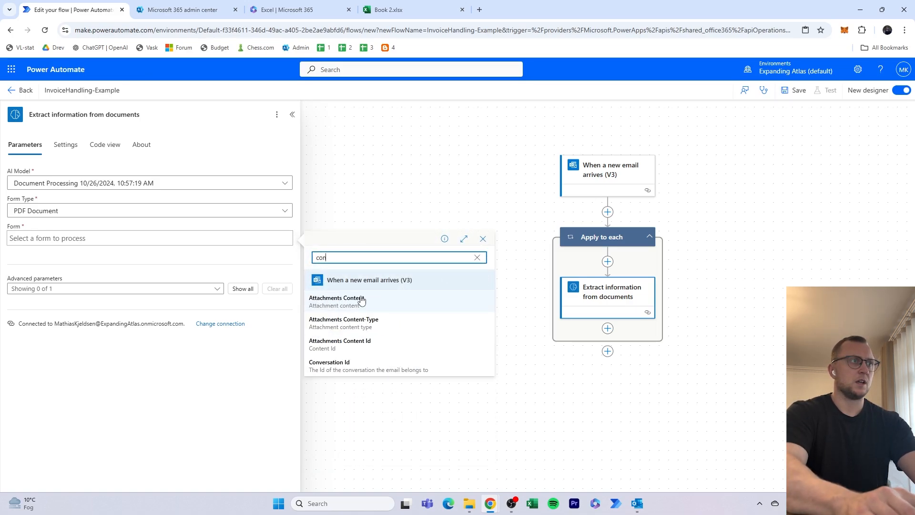
pyautogui.write('tent')
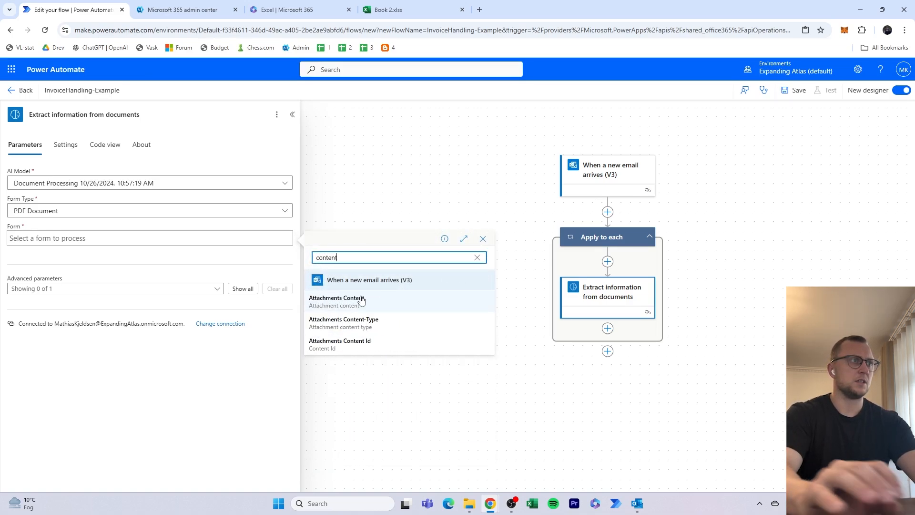
pyautogui.click(399, 305)
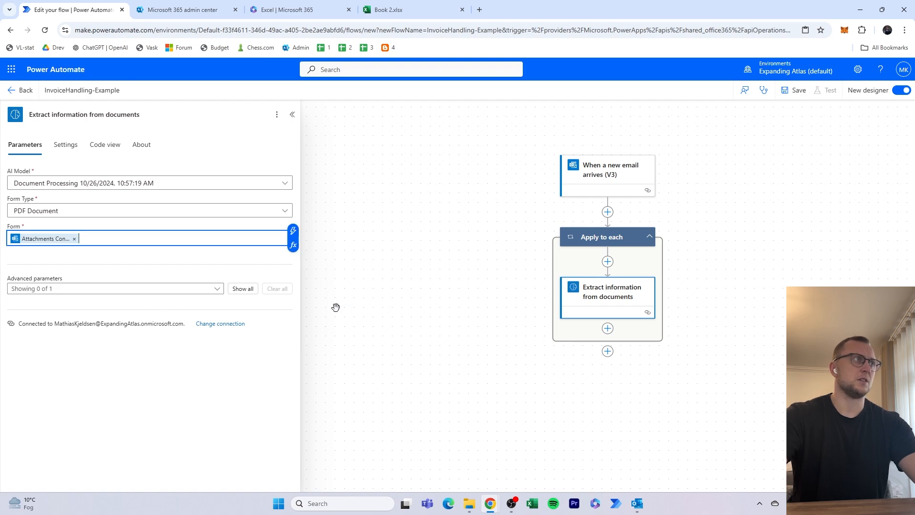
pyautogui.click(210, 262)
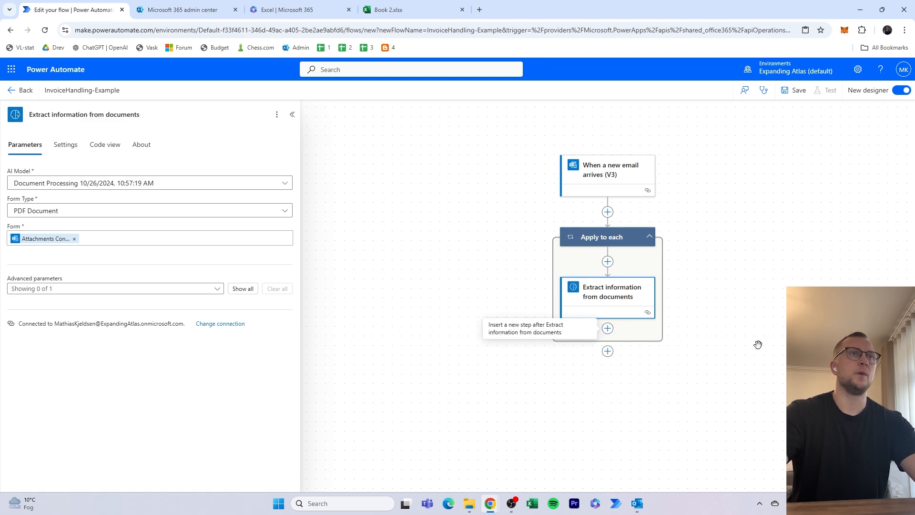
# - Add the Excel Online (Business) action "Add a row into a table" after the extraction action inside the loop
pyautogui.click(608, 329)
pyautogui.click(652, 333)
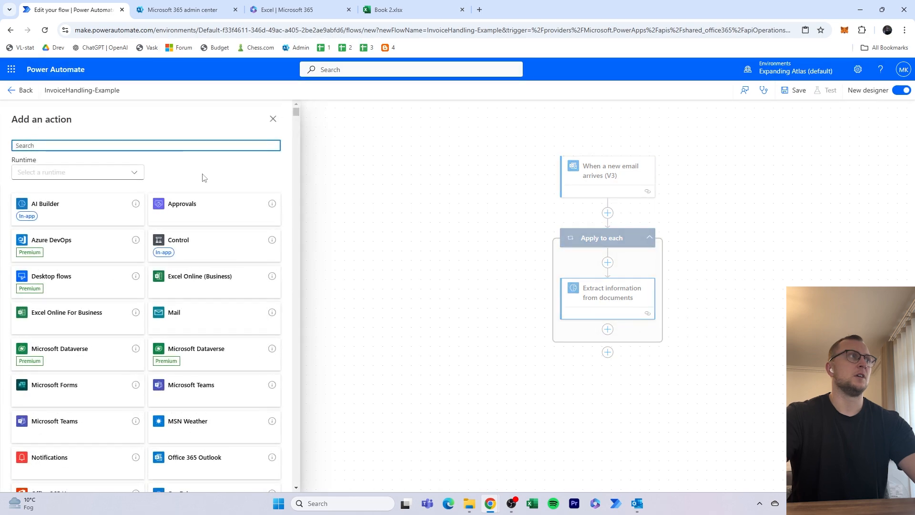
pyautogui.write('add')
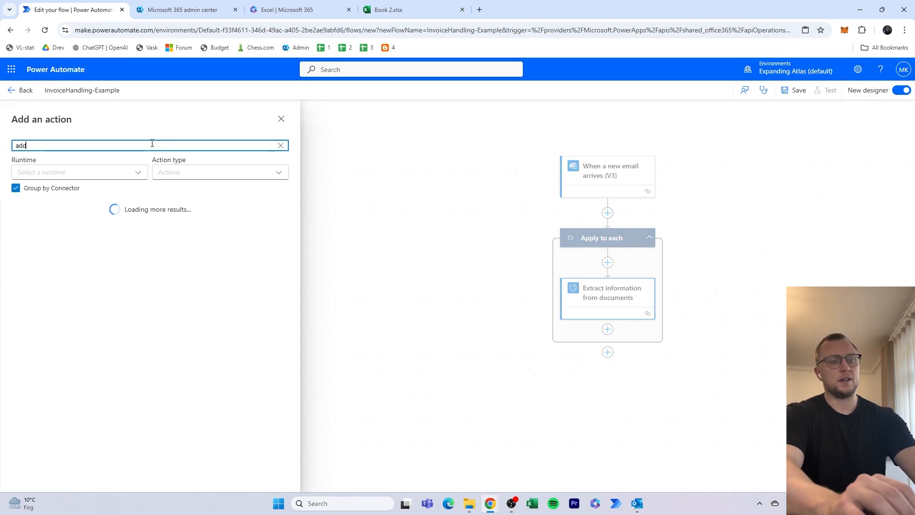
pyautogui.write(' a row')
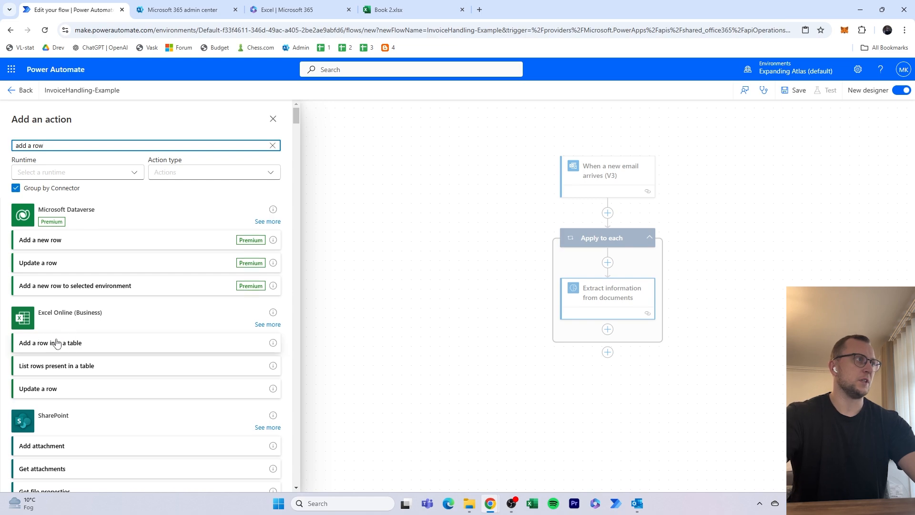
pyautogui.click(91, 349)
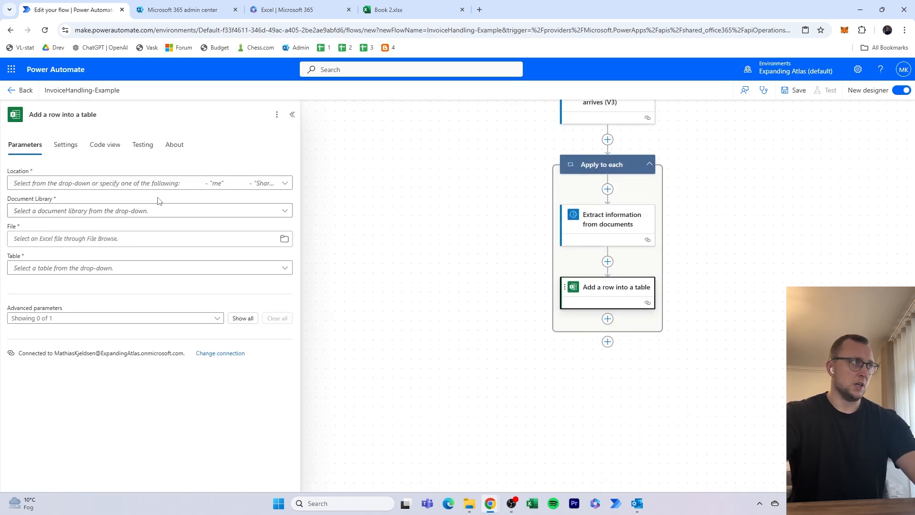
# - Set the Excel row action's location to OneDrive for Business and its document library to OneDrive
pyautogui.click(213, 186)
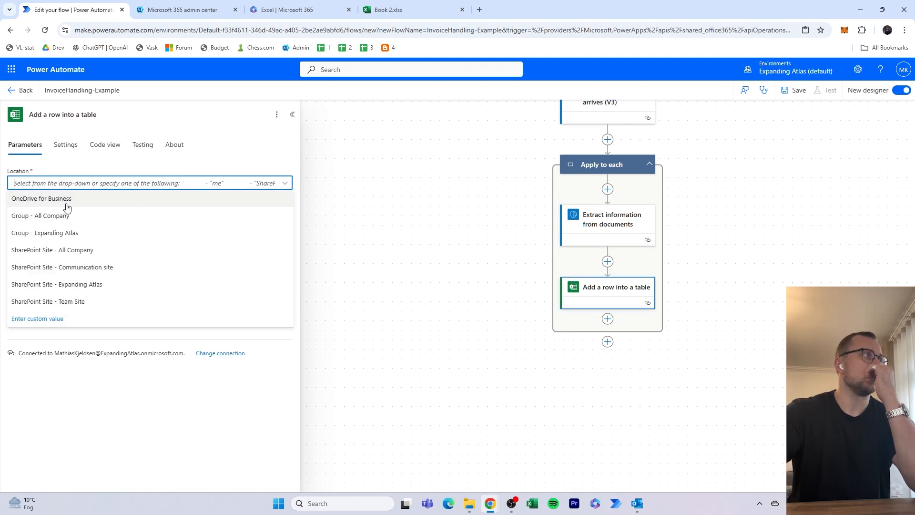
pyautogui.click(61, 204)
pyautogui.click(107, 212)
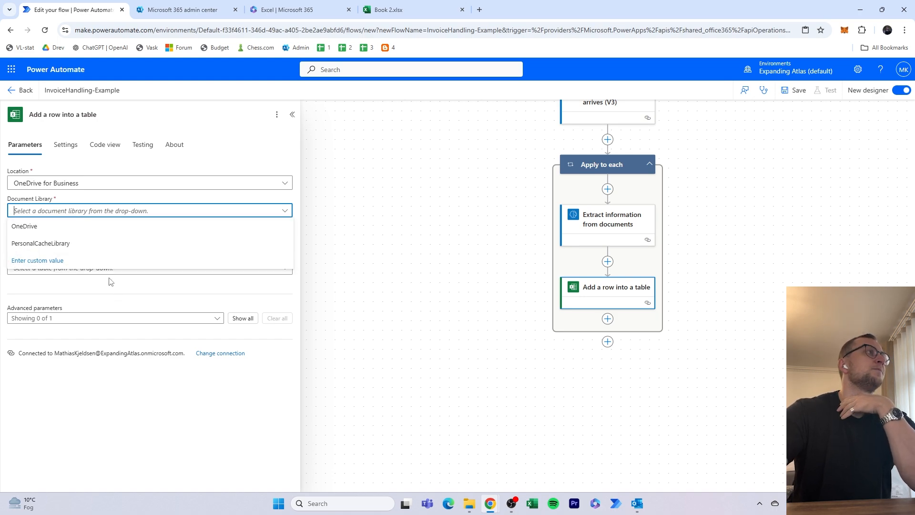
pyautogui.click(83, 228)
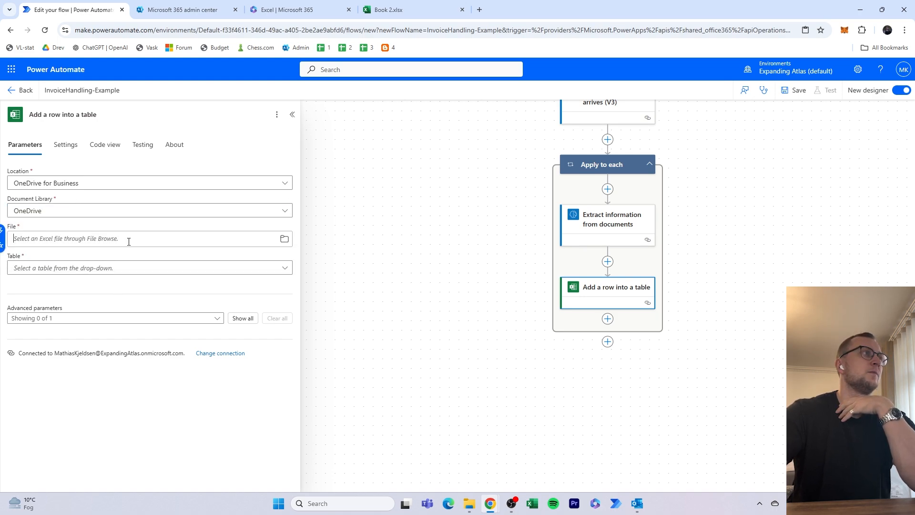
# - Set the Excel row action's file to /Book 2.xlsx and its table to InvoiceHandling
pyautogui.click(284, 239)
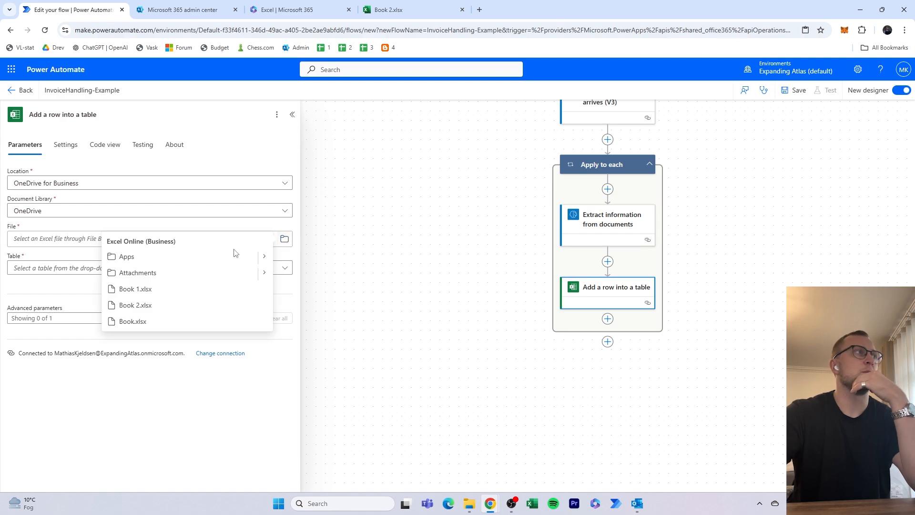
pyautogui.click(162, 308)
pyautogui.click(402, 10)
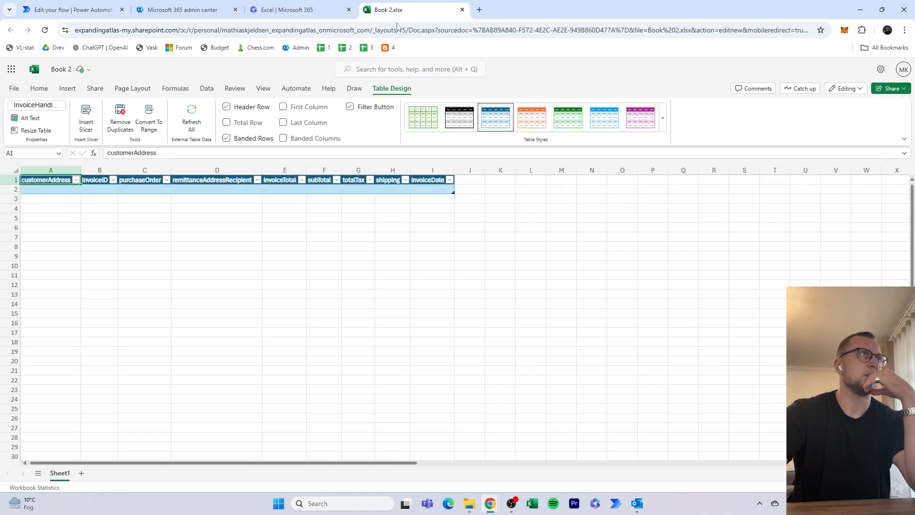
pyautogui.click(92, 12)
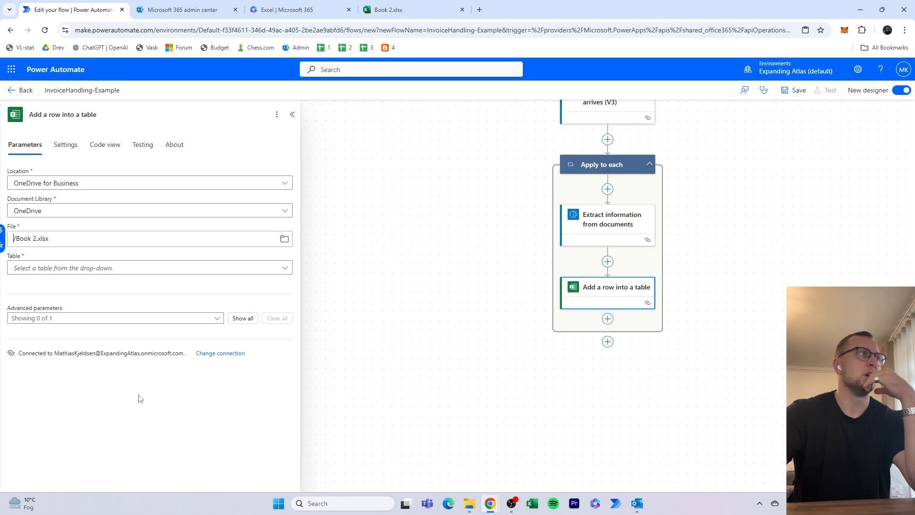
pyautogui.click(151, 267)
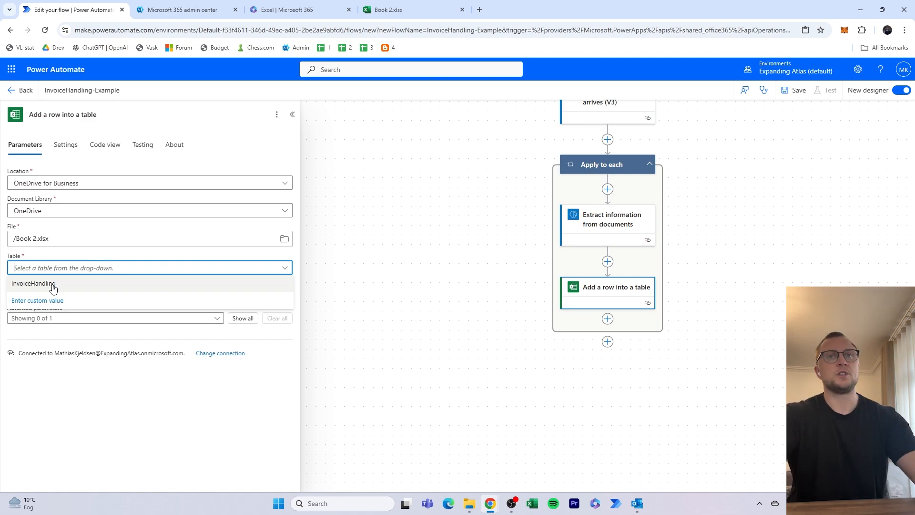
pyautogui.click(53, 288)
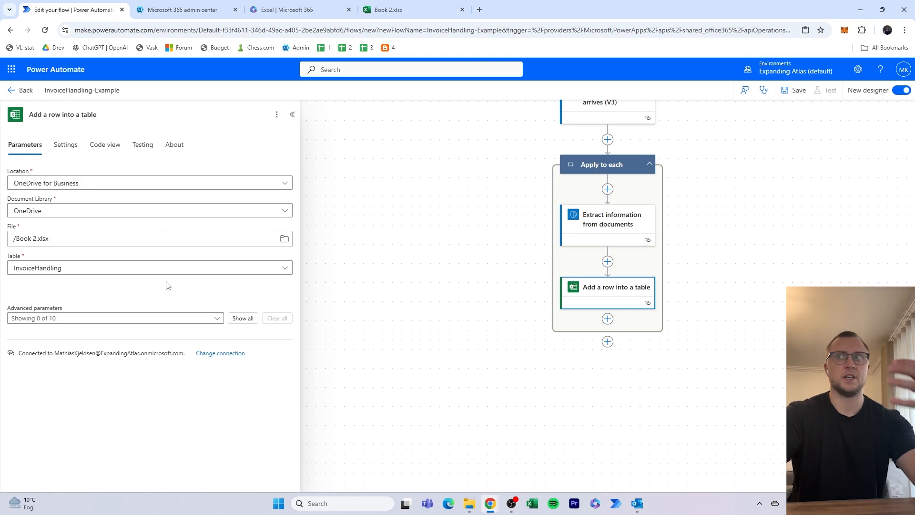
# - Show all advanced parameters of the Excel row action and compare them with the column headers in Book 2.xlsx
pyautogui.moveTo(725, 240); pyautogui.dragTo(711, 319)
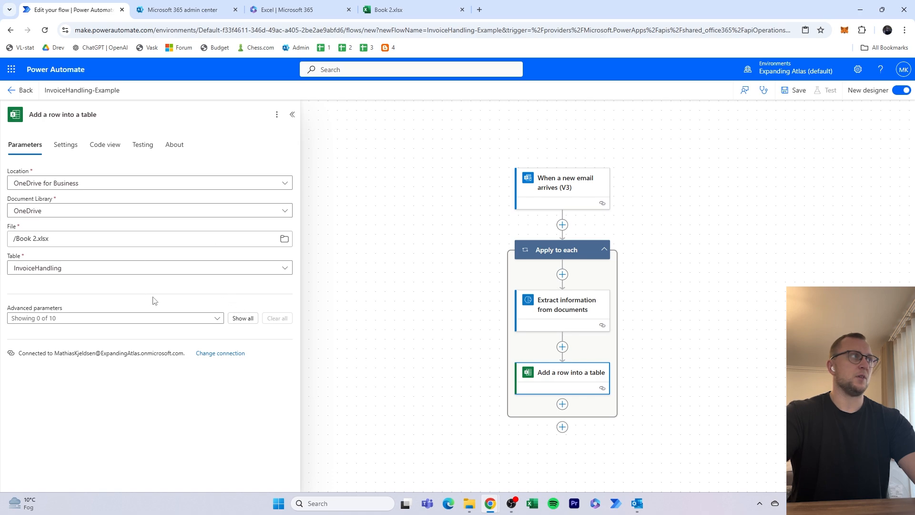
pyautogui.click(244, 318)
pyautogui.scroll(-4, 270, 326)
pyautogui.scroll(2, 274, 300)
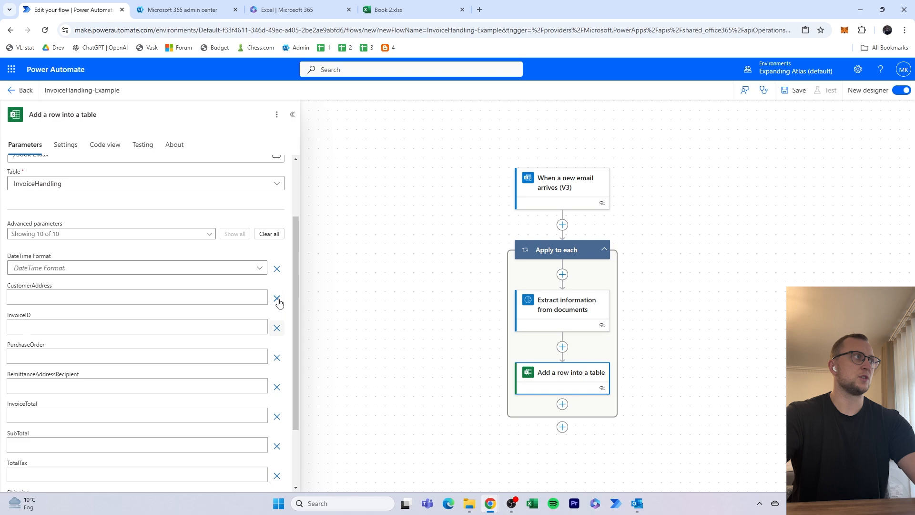
pyautogui.scroll(-1, 298, 271)
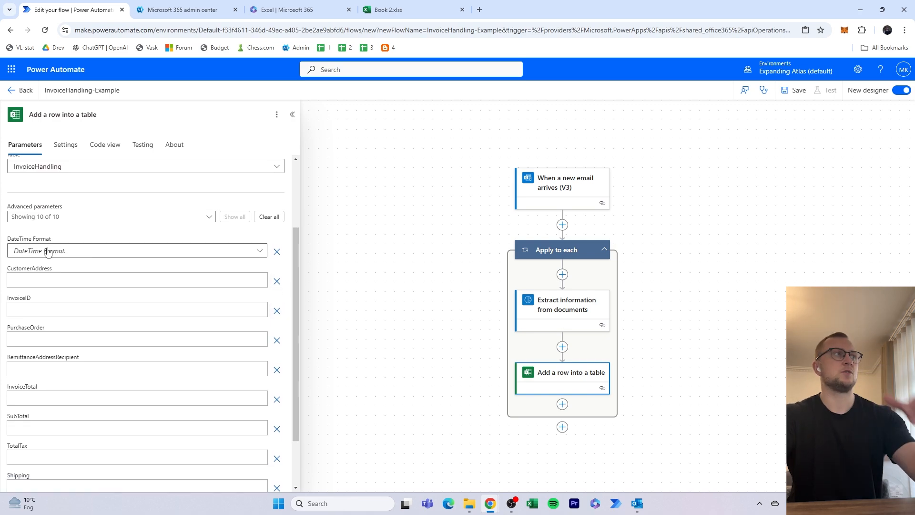
pyautogui.click(415, 10)
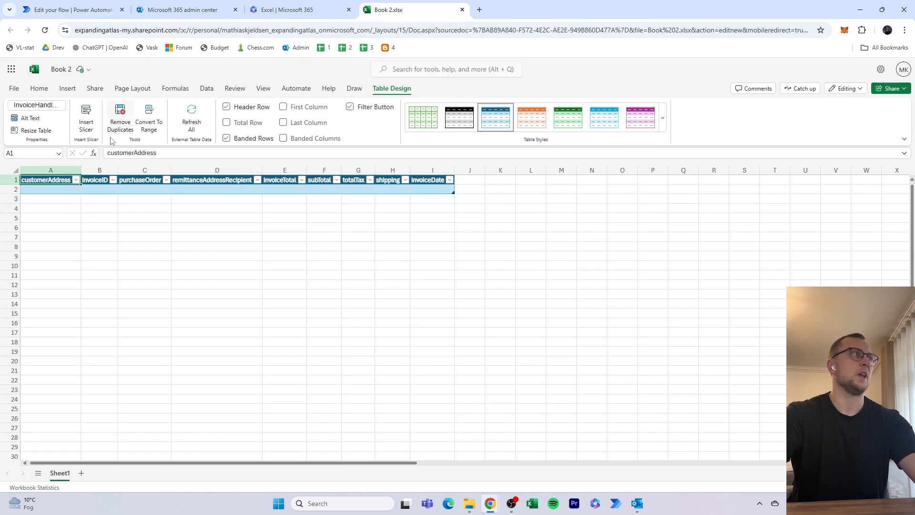
pyautogui.click(61, 160)
pyautogui.click(82, 15)
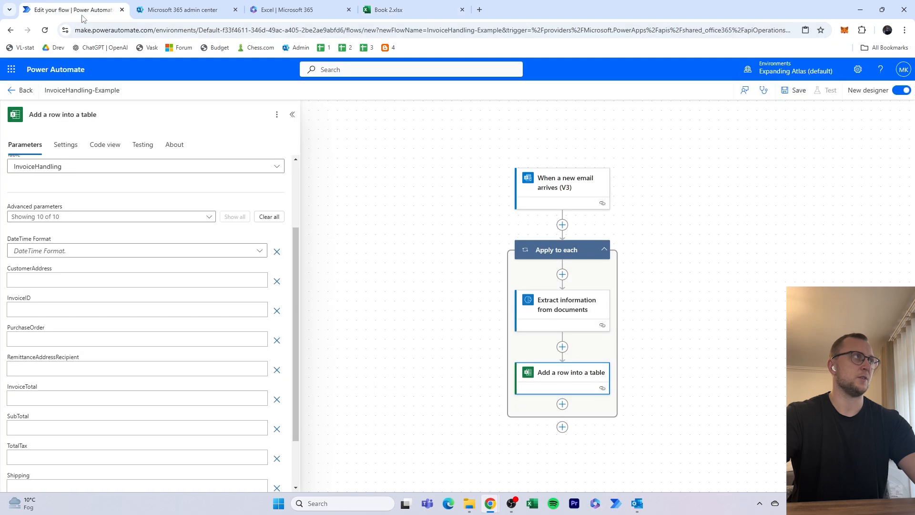
# - Fill the CustomerAddress column with the customerAddress output of the Extract information from documents action
pyautogui.click(82, 284)
pyautogui.click(267, 273)
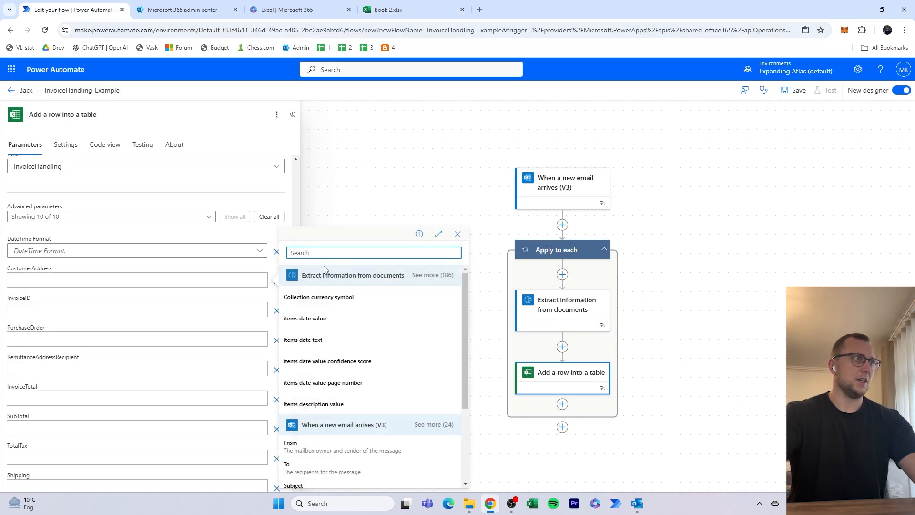
pyautogui.write('cu')
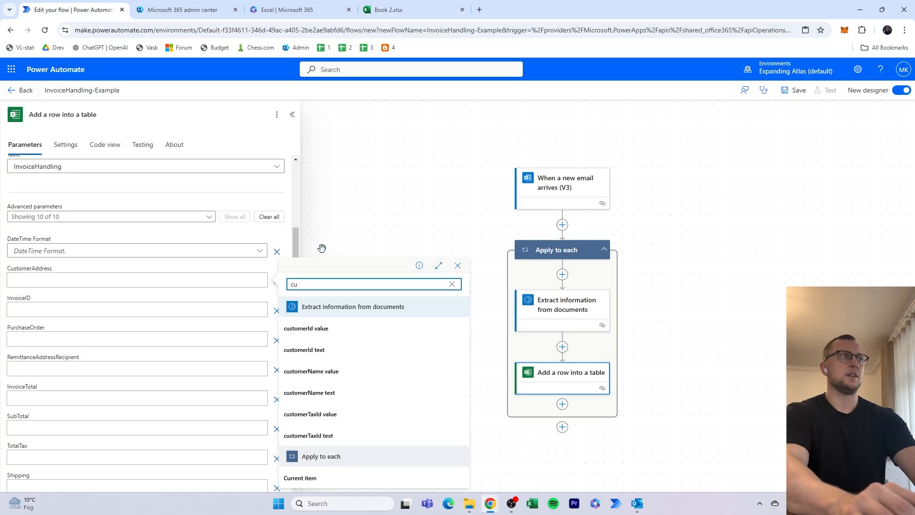
pyautogui.write('stomerad')
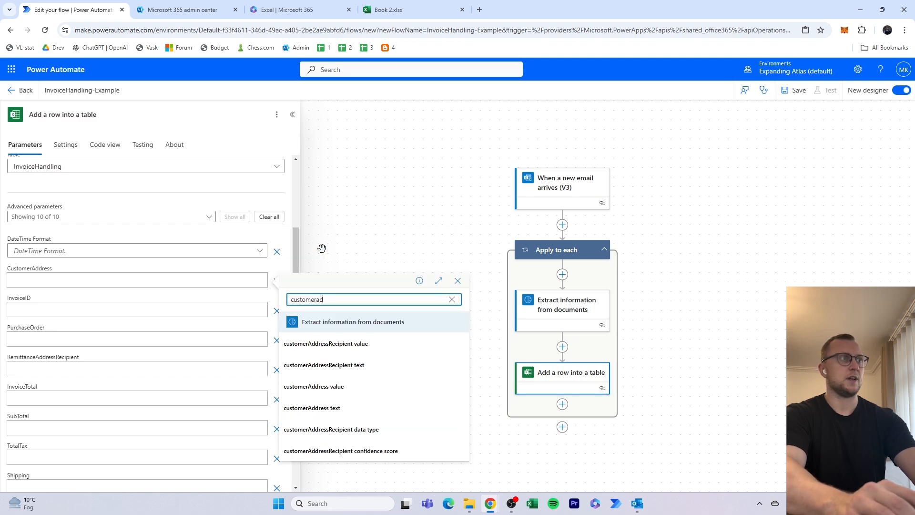
pyautogui.write('dress')
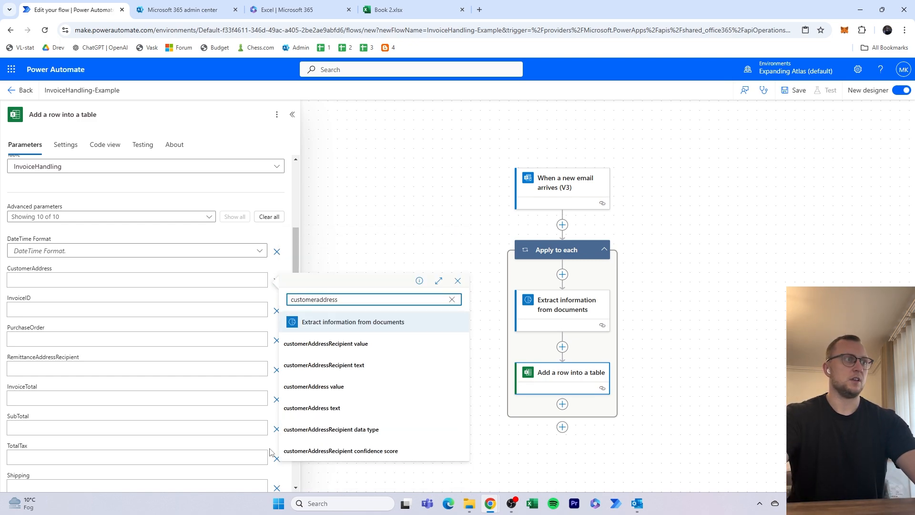
pyautogui.click(339, 400)
# - Fill the InvoiceID column with the extracted invoiceId value and the PurchaseOrder column with purchaseOrder value
pyautogui.click(153, 307)
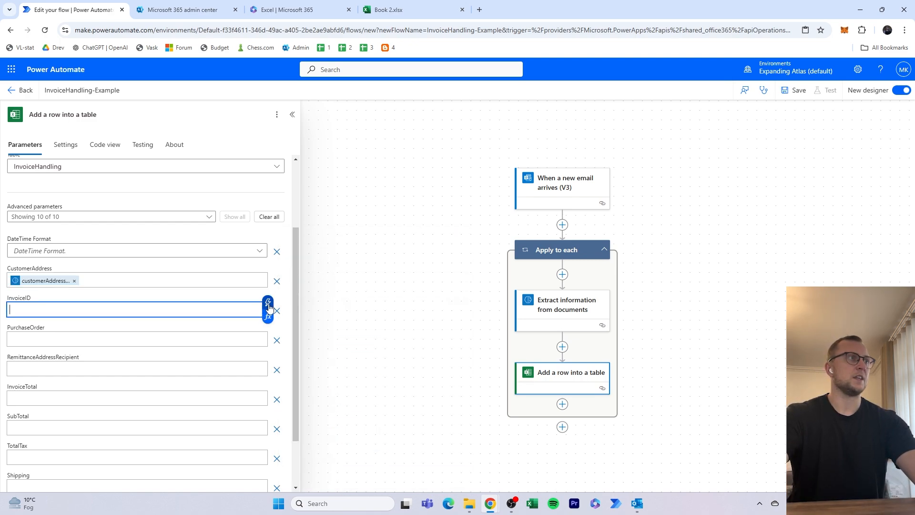
pyautogui.click(268, 302)
pyautogui.write('invoice')
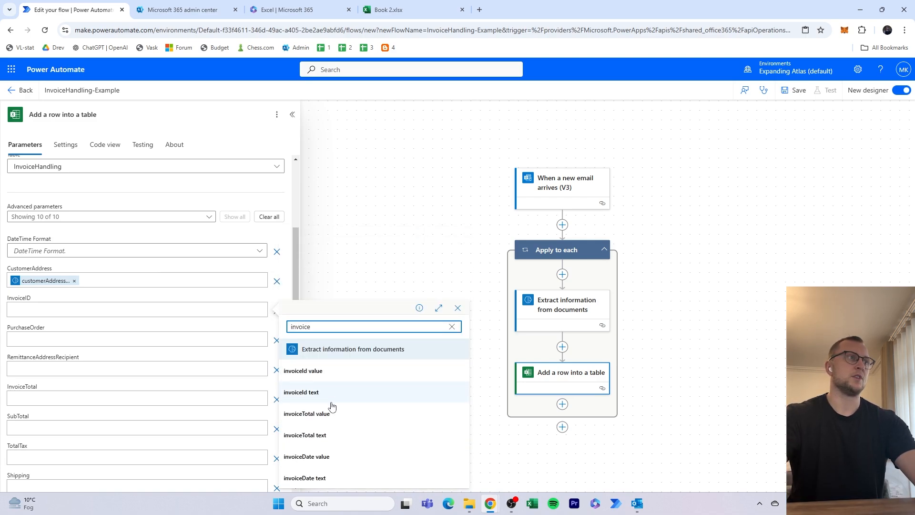
pyautogui.click(341, 376)
pyautogui.click(256, 337)
pyautogui.click(268, 333)
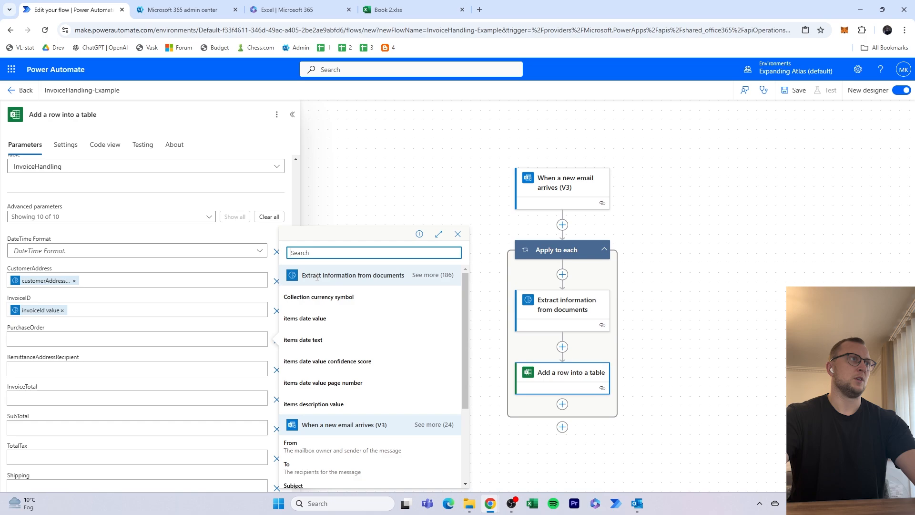
pyautogui.write('purchaseorder v')
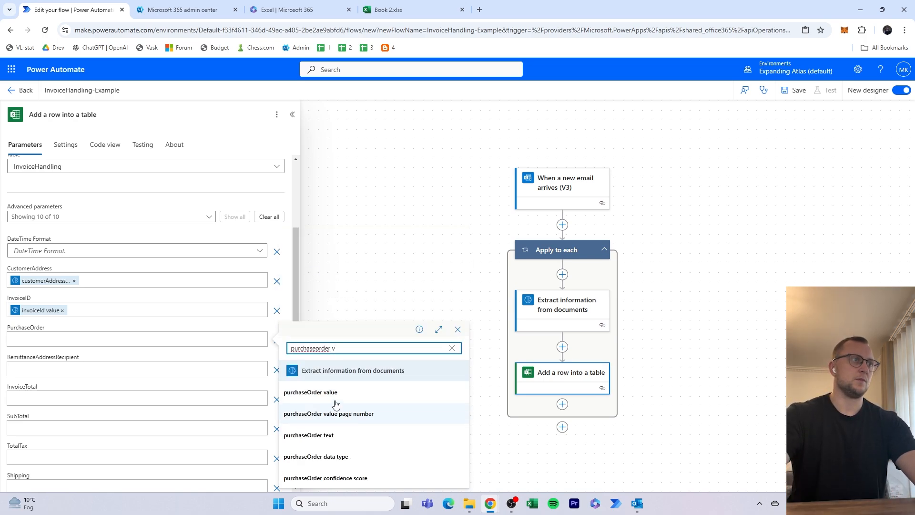
pyautogui.click(310, 392)
# - Fill the RemittanceAddressRecipient column with the extracted remittanceAddressRecipient value
pyautogui.click(163, 369)
pyautogui.click(275, 363)
pyautogui.write('re')
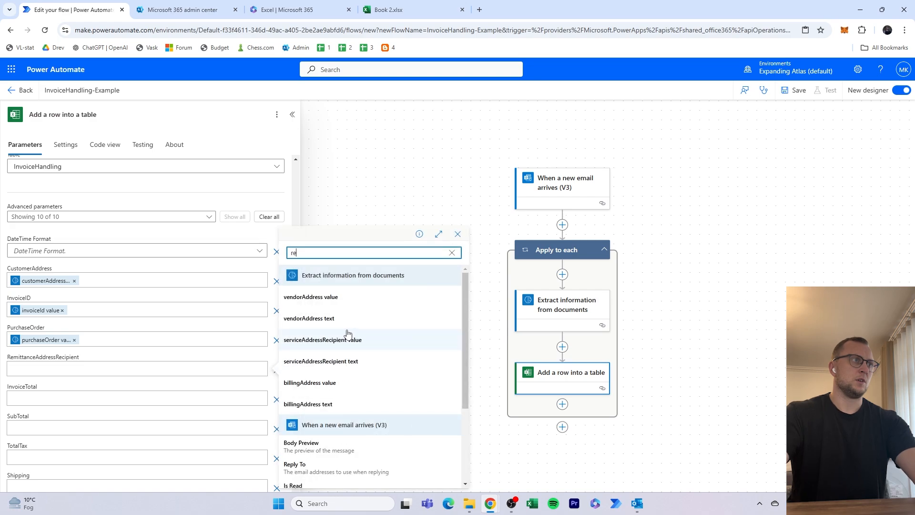
pyautogui.write('mittanceaddress')
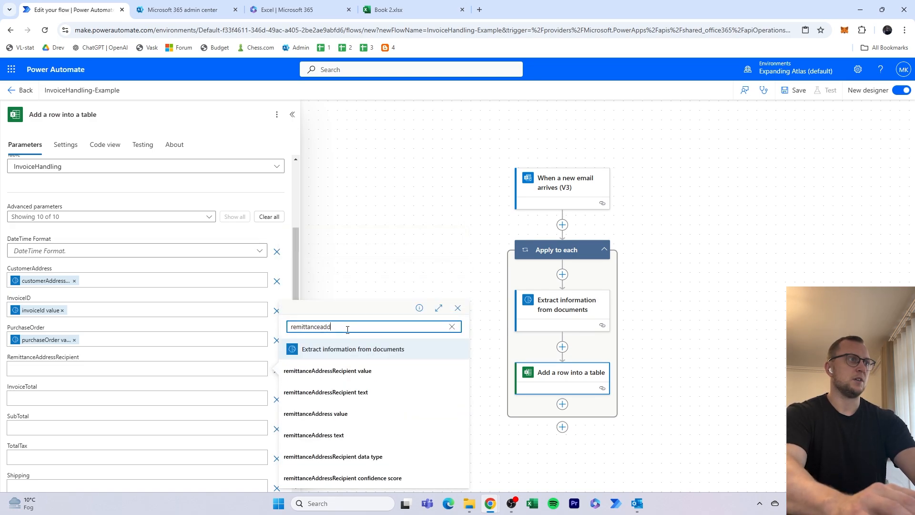
pyautogui.click(365, 370)
# - Fill the InvoiceTotal column with the invoiceTotal value from the extraction action
pyautogui.click(165, 396)
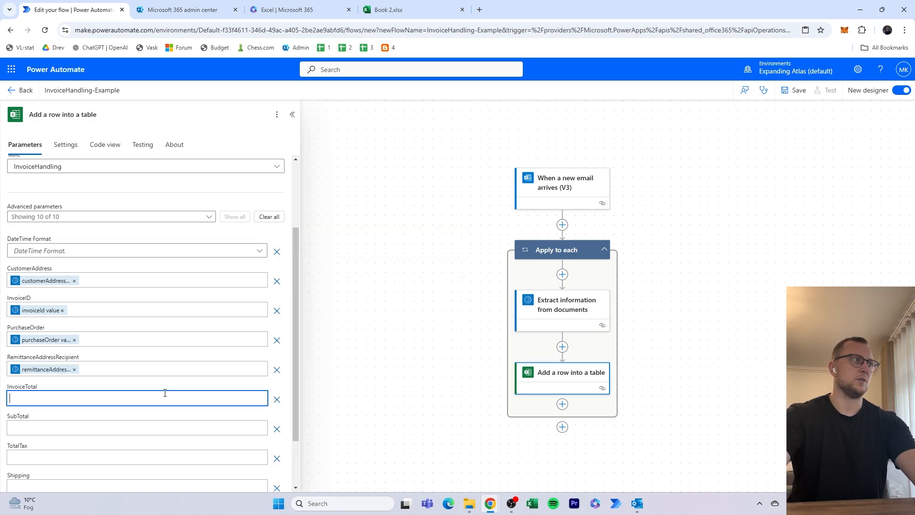
pyautogui.click(273, 398)
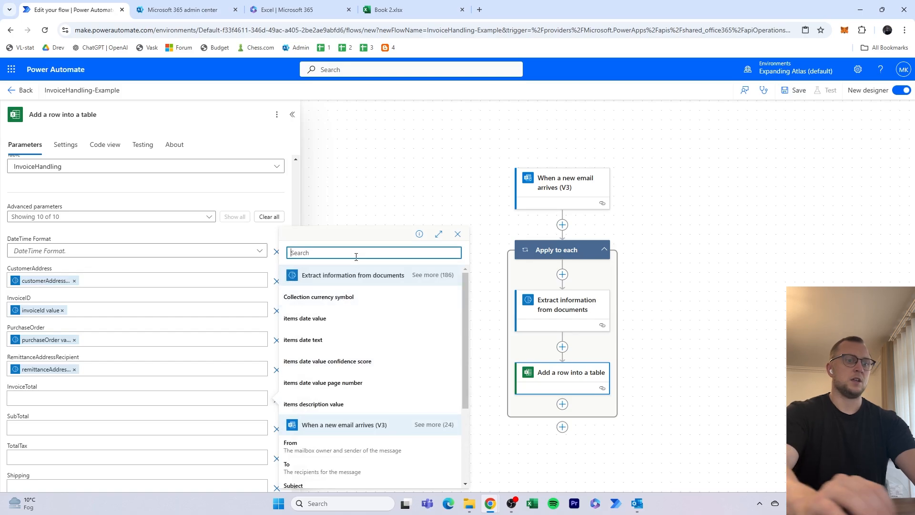
pyautogui.write('inveoiceta')
pyautogui.press('BackSpace')
pyautogui.write('otal')
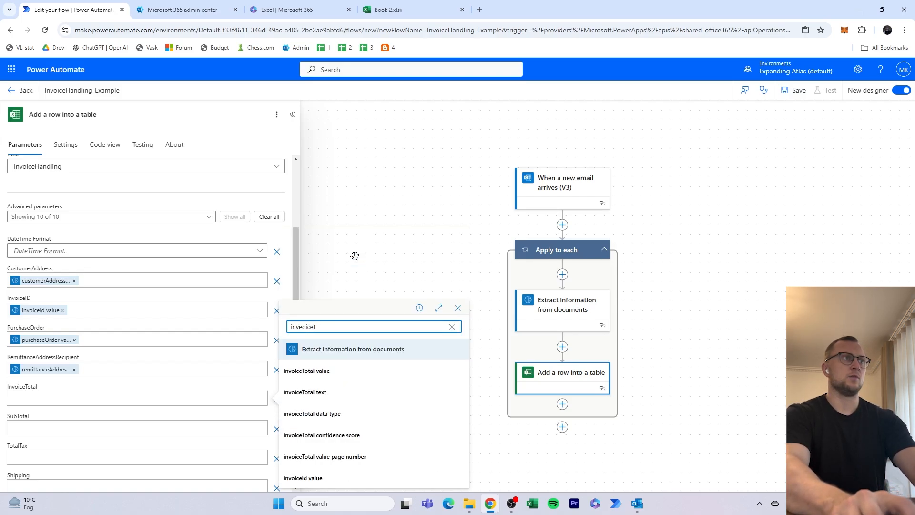
pyautogui.click(347, 370)
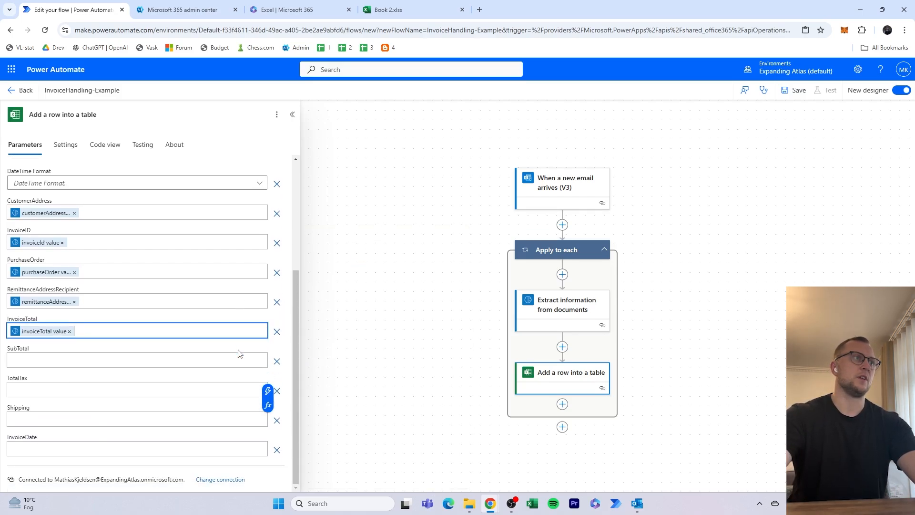
# - Fill the SubTotal column with the extracted subTotal value and the TotalTax column with totalTax value
pyautogui.click(219, 359)
pyautogui.click(269, 354)
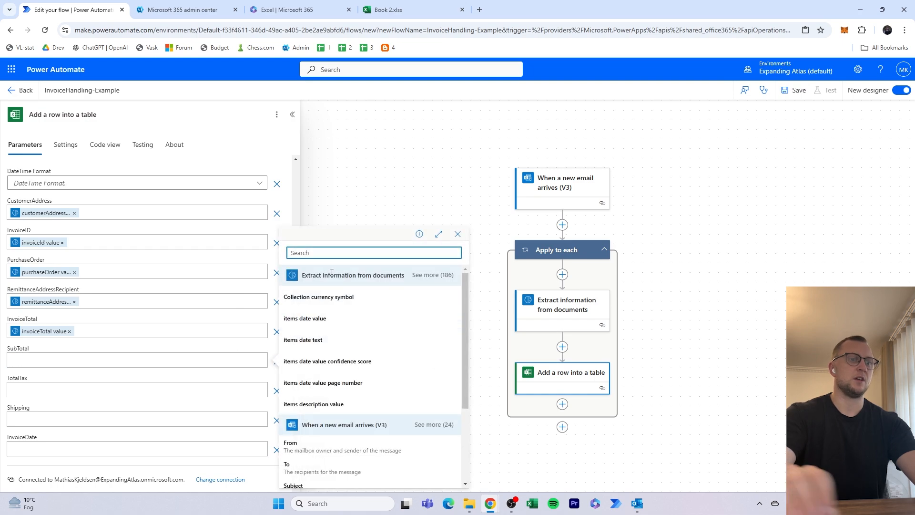
pyautogui.write('subtotal')
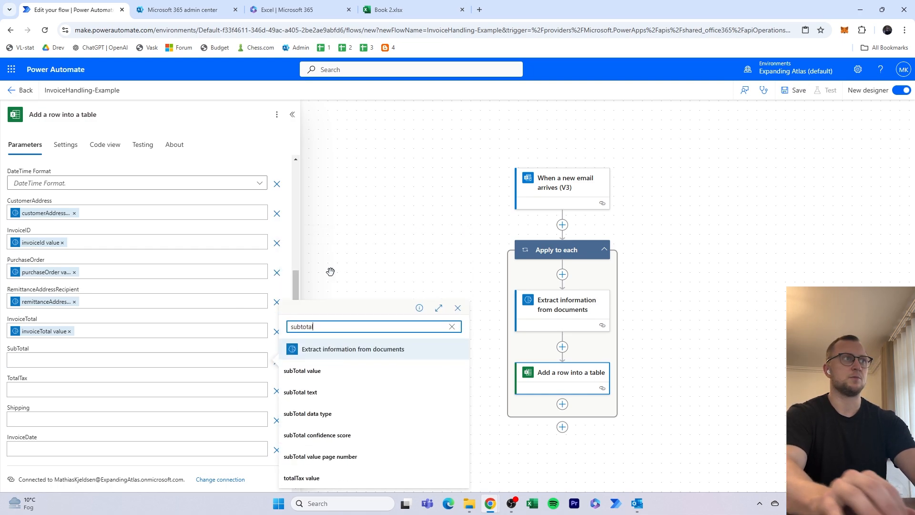
pyautogui.click(325, 372)
pyautogui.click(236, 399)
pyautogui.click(267, 381)
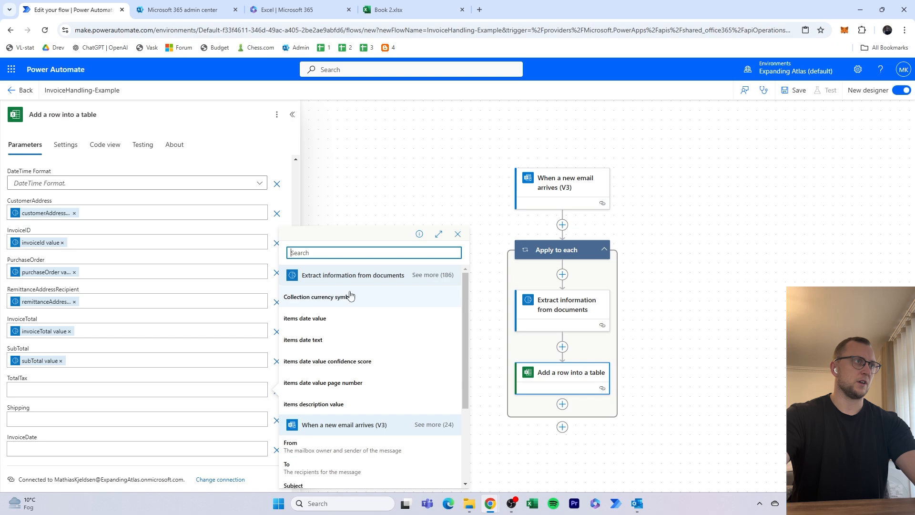
pyautogui.write('totaltax')
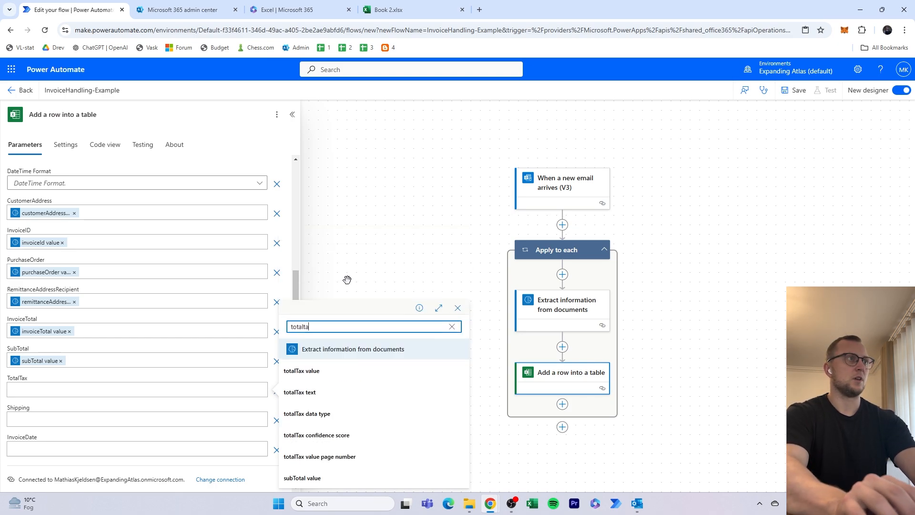
pyautogui.click(362, 376)
# - Fill the Shipping column with the extracted Shipping value and the InvoiceDate column with invoiceDate value
pyautogui.click(229, 419)
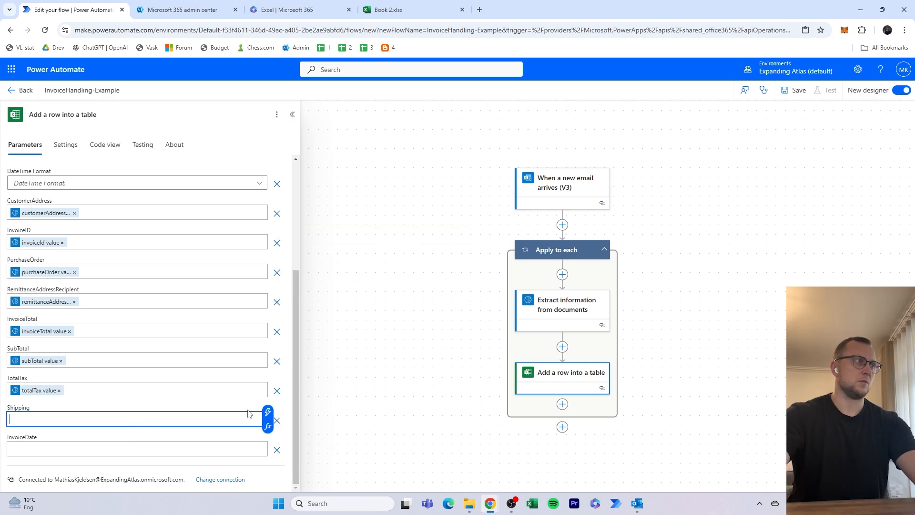
pyautogui.click(270, 415)
pyautogui.write('shipping')
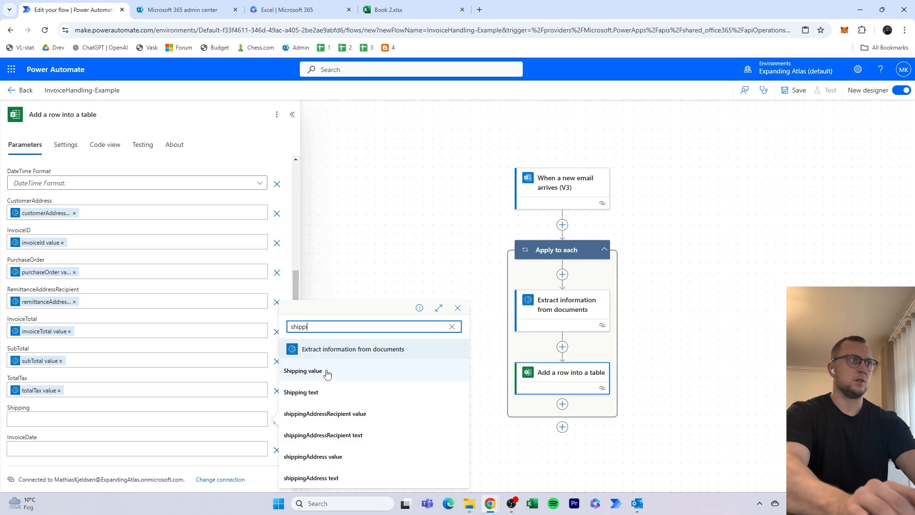
pyautogui.click(327, 374)
pyautogui.click(186, 452)
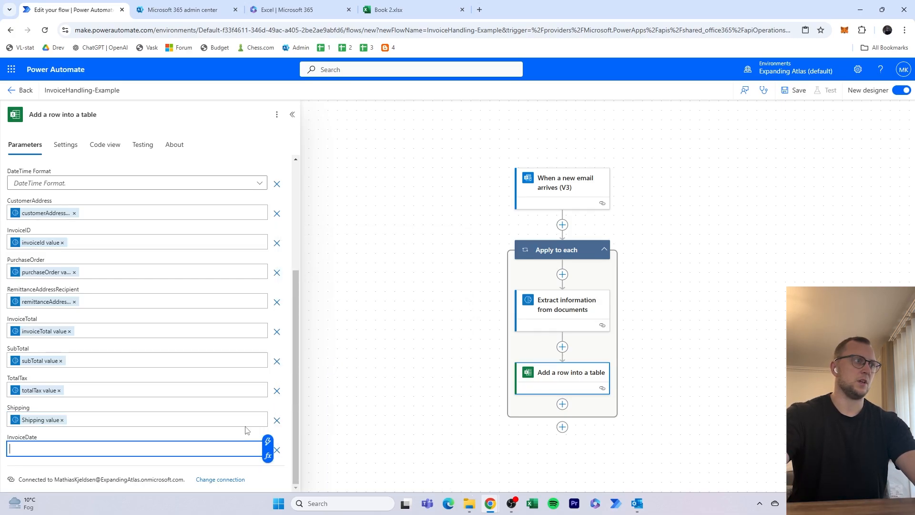
pyautogui.click(268, 441)
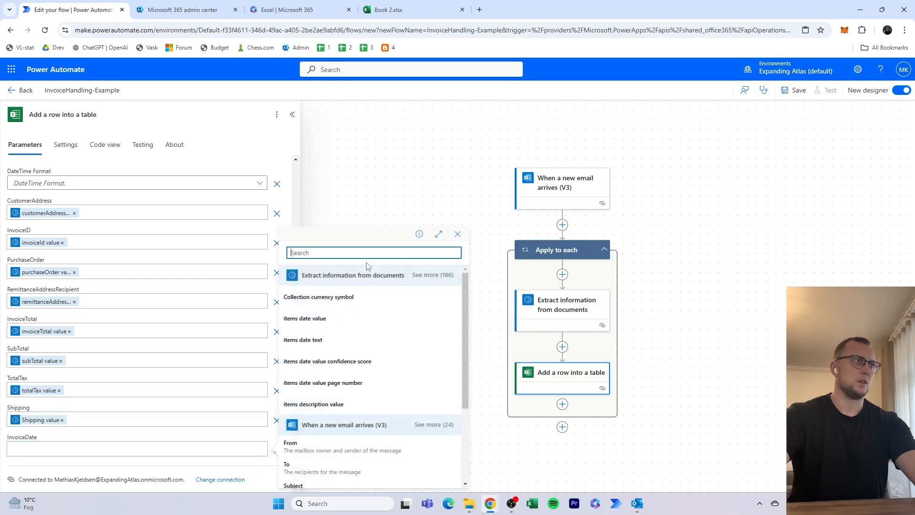
pyautogui.write('invoicedate')
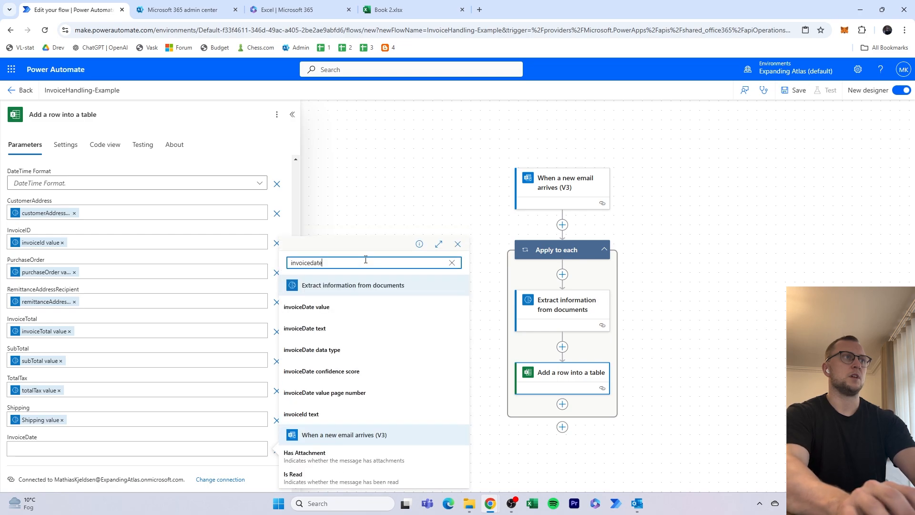
pyautogui.click(396, 306)
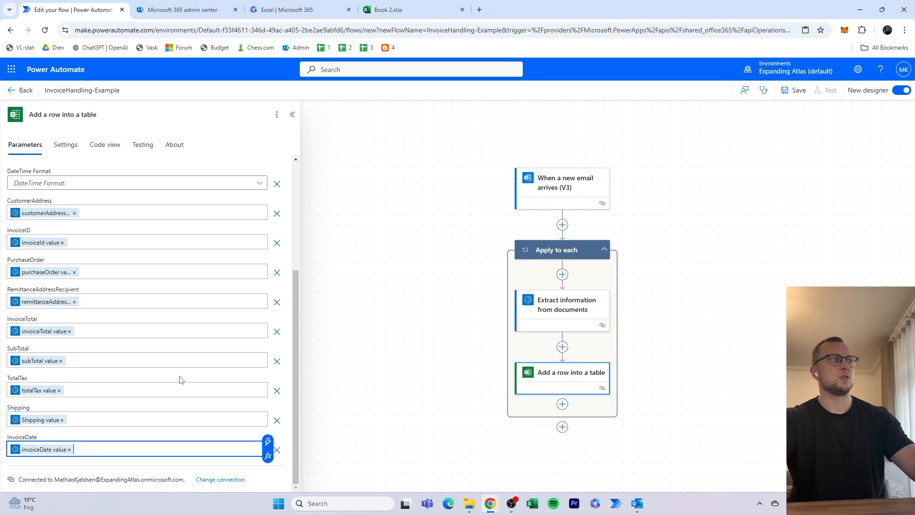
pyautogui.click(164, 389)
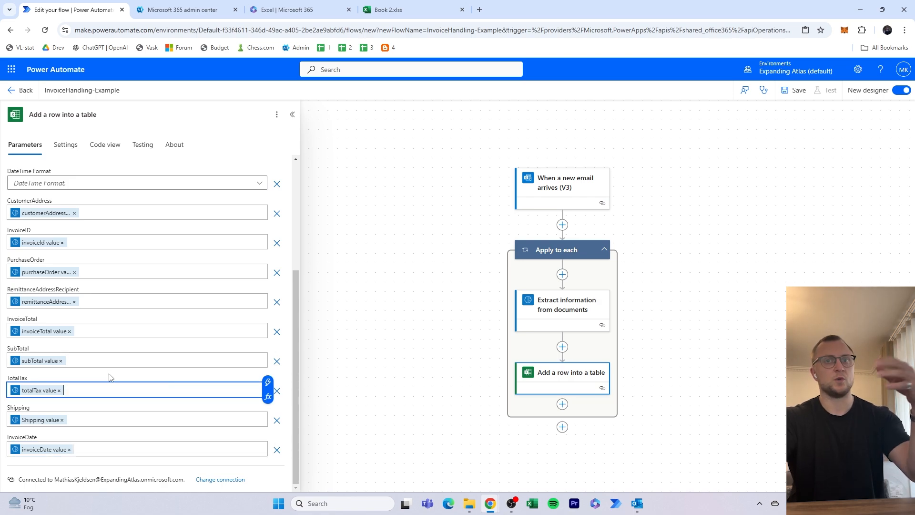
# - Save the InvoiceHandling-Example flow and collapse the action's settings pane
pyautogui.click(370, 244)
pyautogui.click(793, 90)
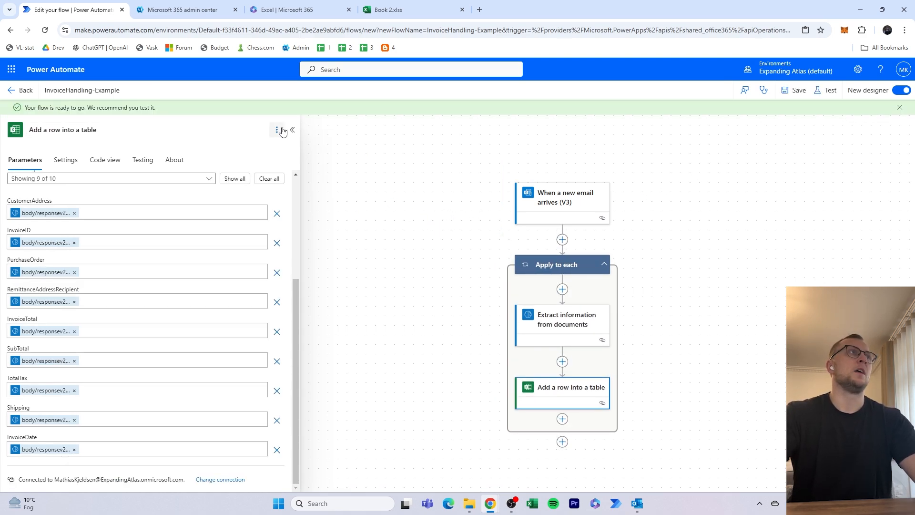
pyautogui.click(291, 130)
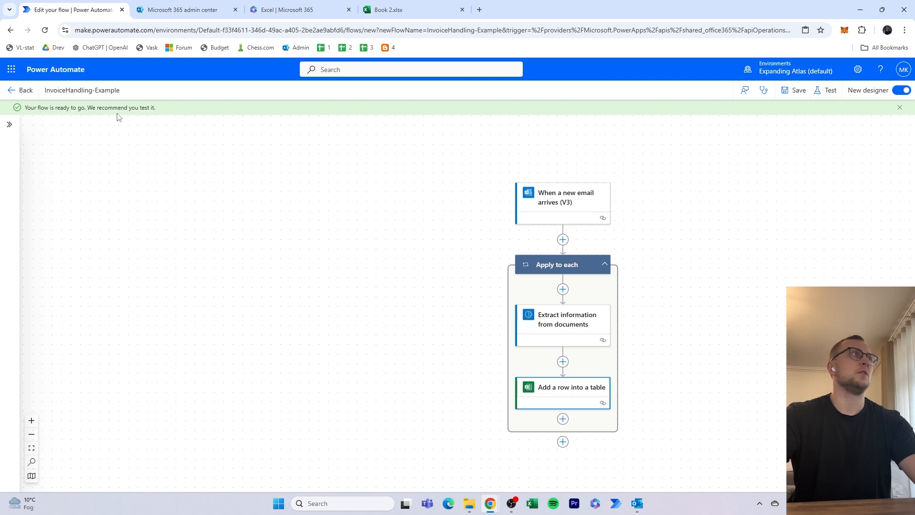
pyautogui.moveTo(34, 107); pyautogui.dragTo(235, 136)
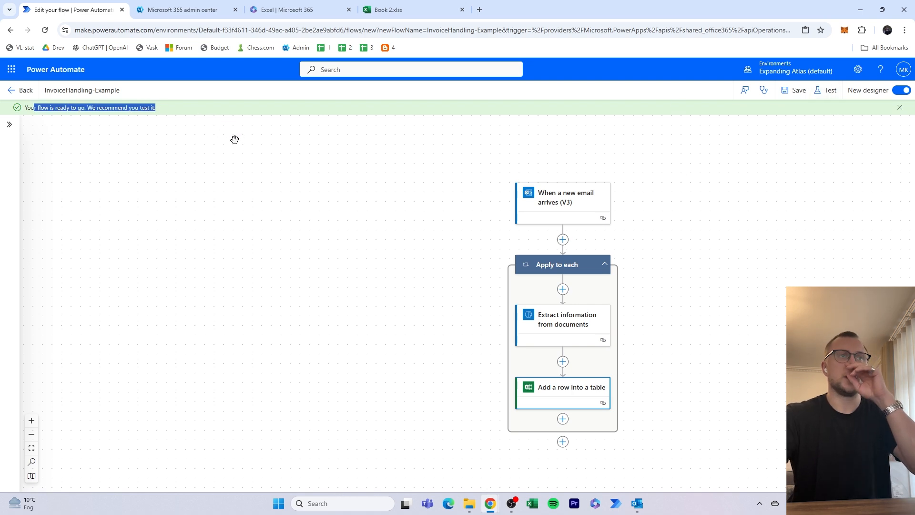
# - Start a manual test of the flow
pyautogui.click(827, 91)
pyautogui.click(767, 116)
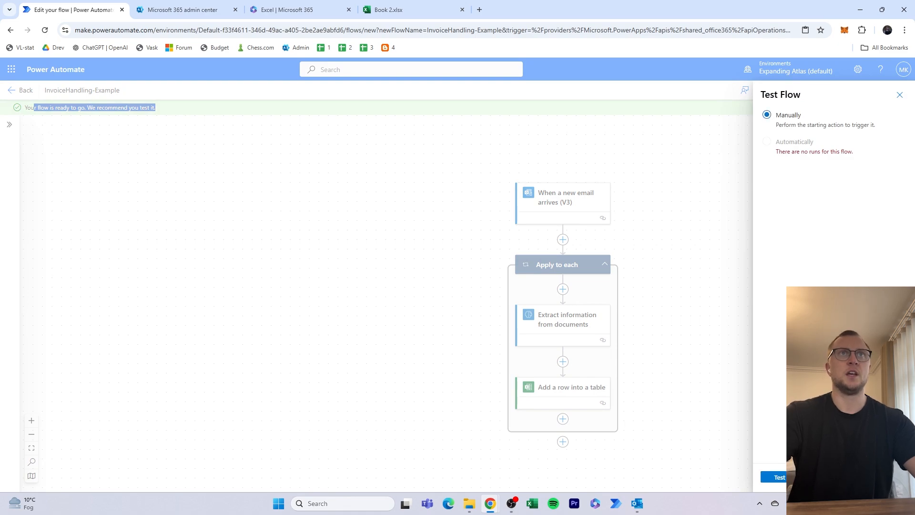
pyautogui.click(773, 477)
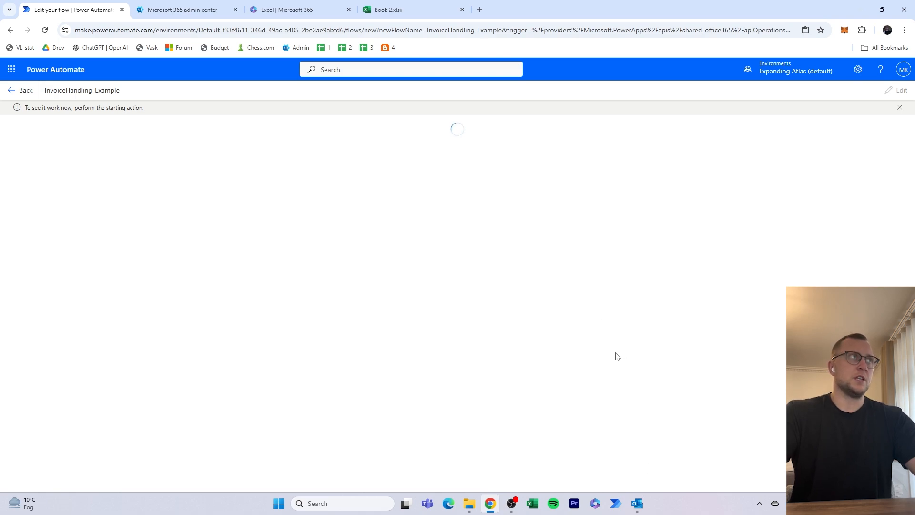
# - Switch to Outlook and start a new email addressed to the mailbox owner's own account
pyautogui.click(643, 509)
pyautogui.moveTo(328, 7); pyautogui.dragTo(377, 160)
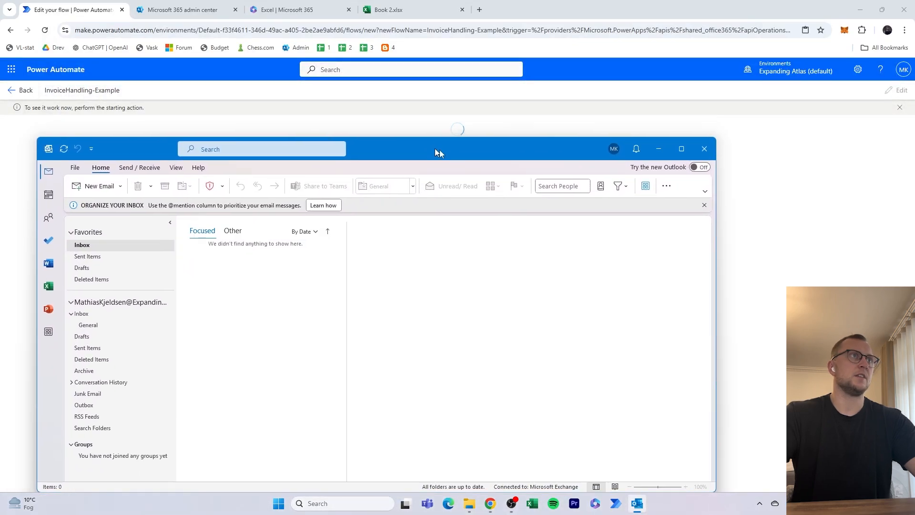
pyautogui.doubleClick(439, 150)
pyautogui.hotkey('ctrl', 'n')
pyautogui.write('mathiaskjeldsen')
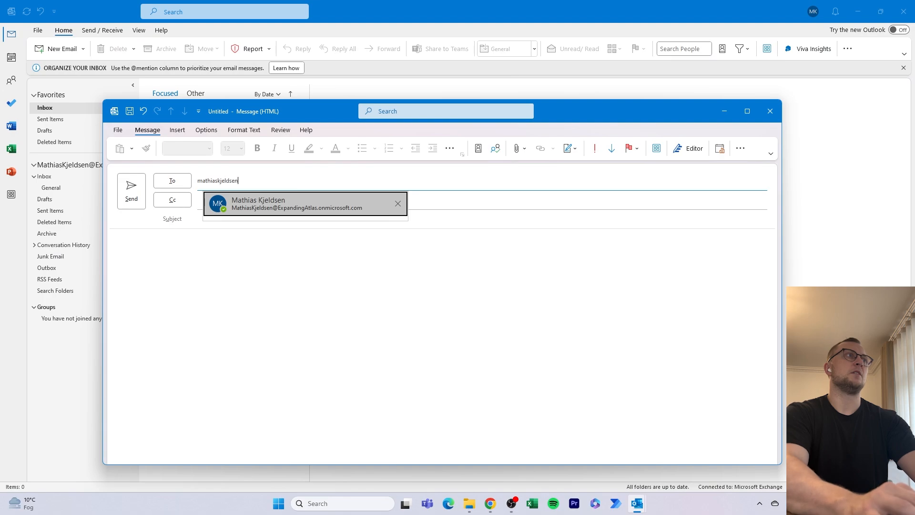
pyautogui.press('Return')
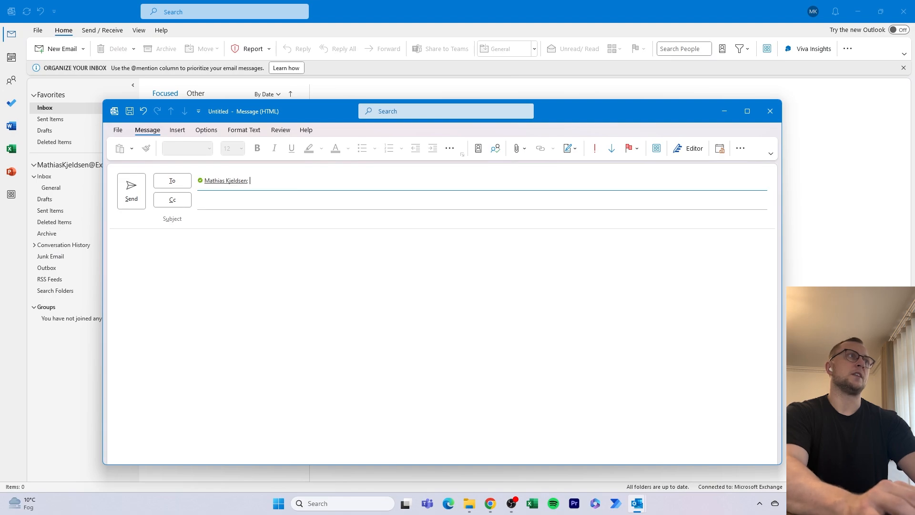
pyautogui.press('BackSpace')
pyautogui.press('BackSpace')
pyautogui.write('mathias')
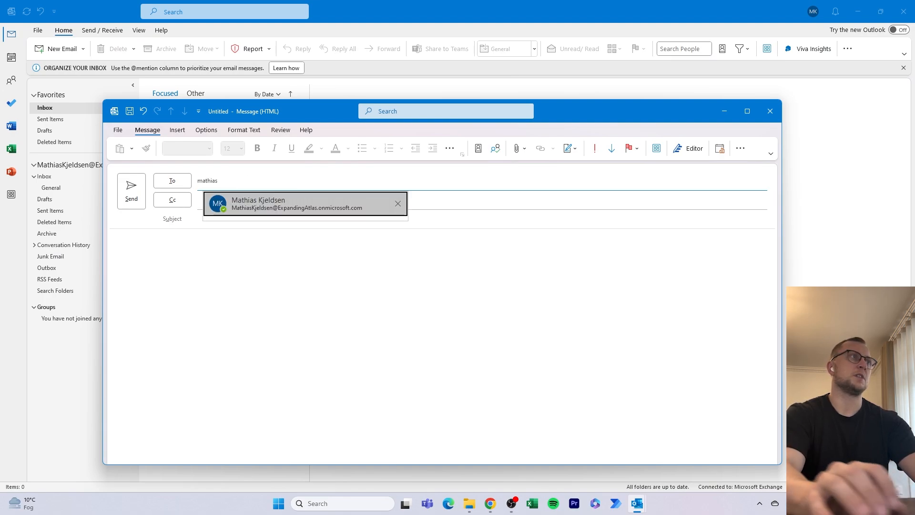
pyautogui.click(370, 204)
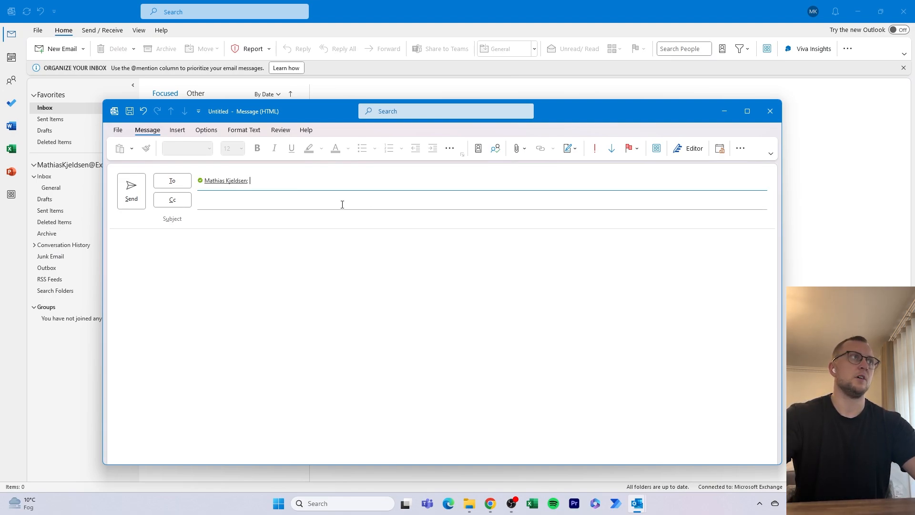
# - Give the new email the subject "Invoice test", leaving Cc empty
pyautogui.click(343, 203)
pyautogui.click(339, 245)
pyautogui.press('BackSpace')
pyautogui.press('BackSpace')
pyautogui.click(350, 220)
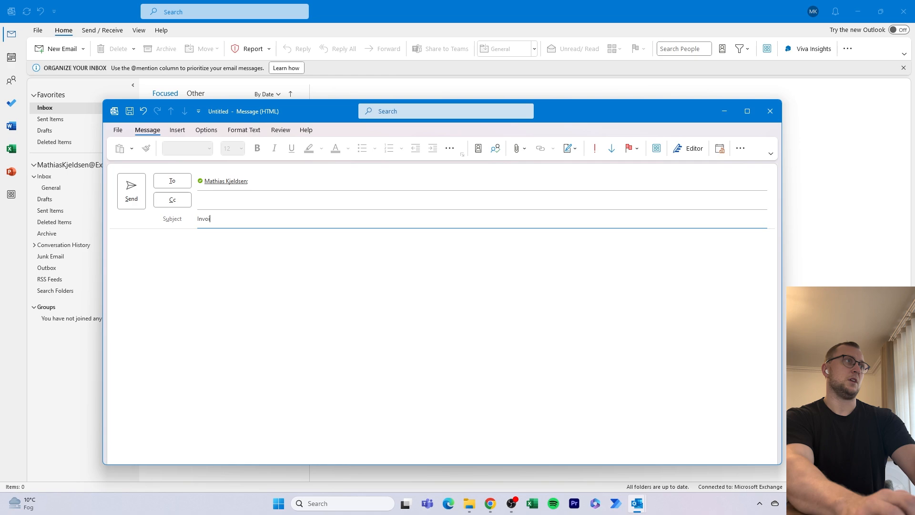
pyautogui.write('Invoice test')
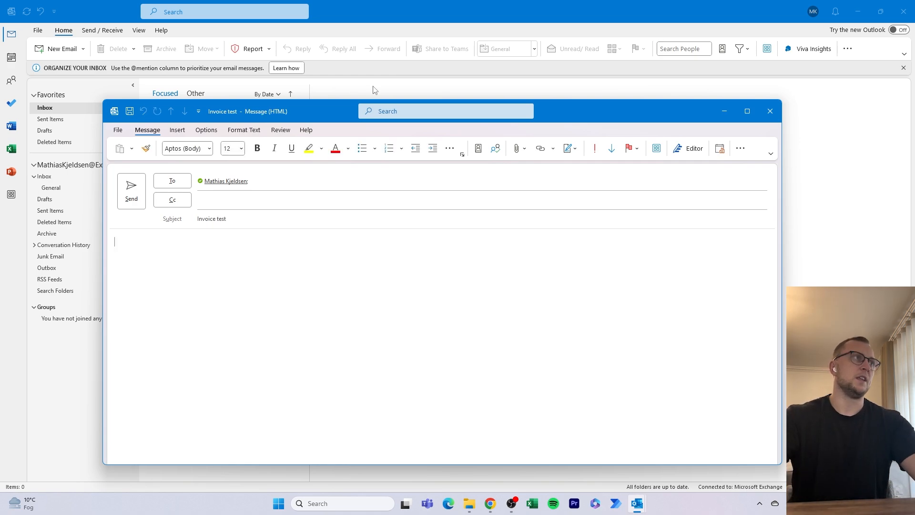
pyautogui.doubleClick(212, 219)
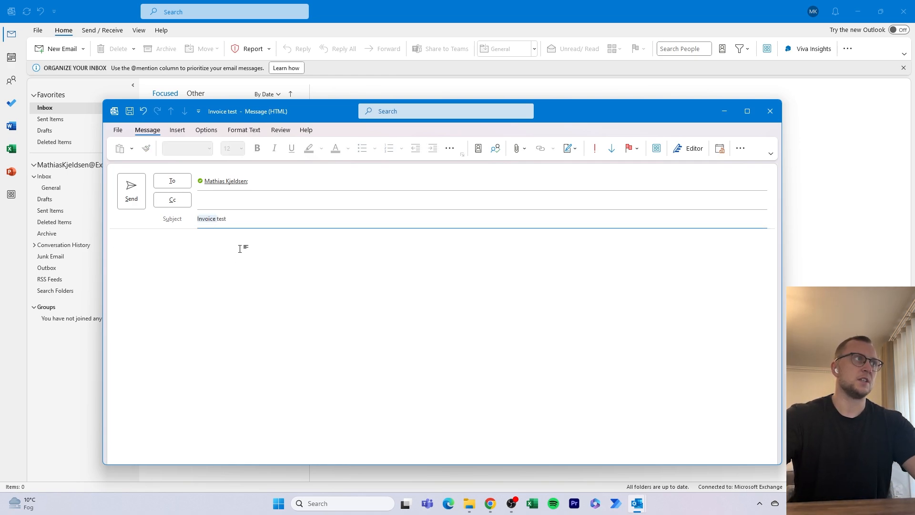
# - Write the body "This is the first test. Please perform actions. Best regards", signed with the sender's full name
pyautogui.click(239, 249)
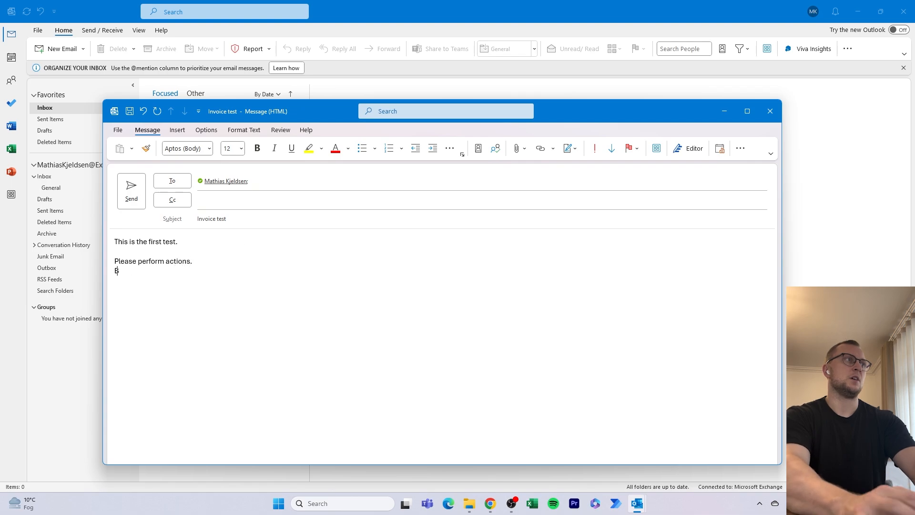
pyautogui.write('Best regards')
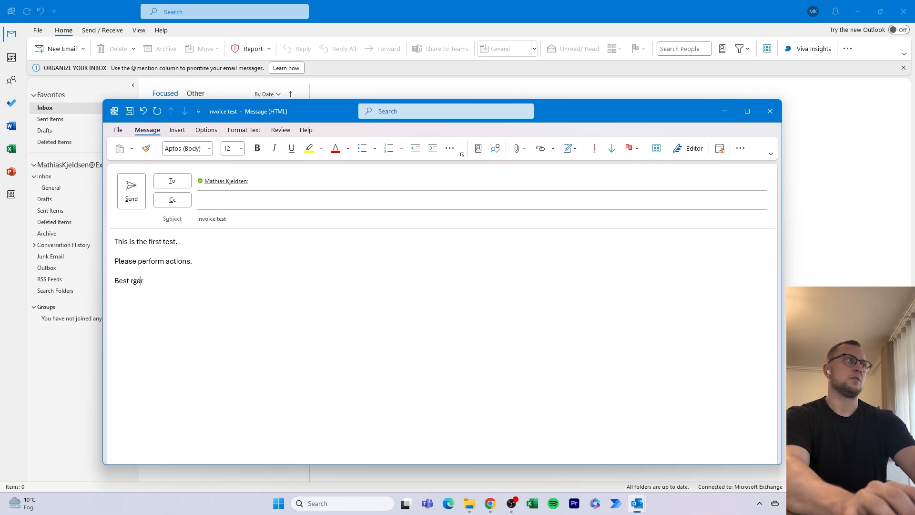
pyautogui.press('Return')
pyautogui.write('Mathias Kjeldsen')
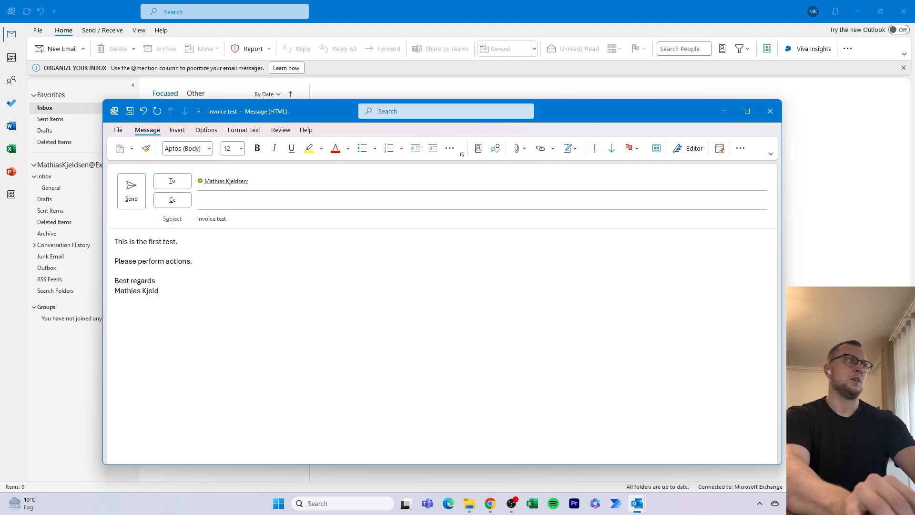
# - Attach Invoice document6 from the 21 - Invoice handling folder to the email and send it
pyautogui.click(469, 503)
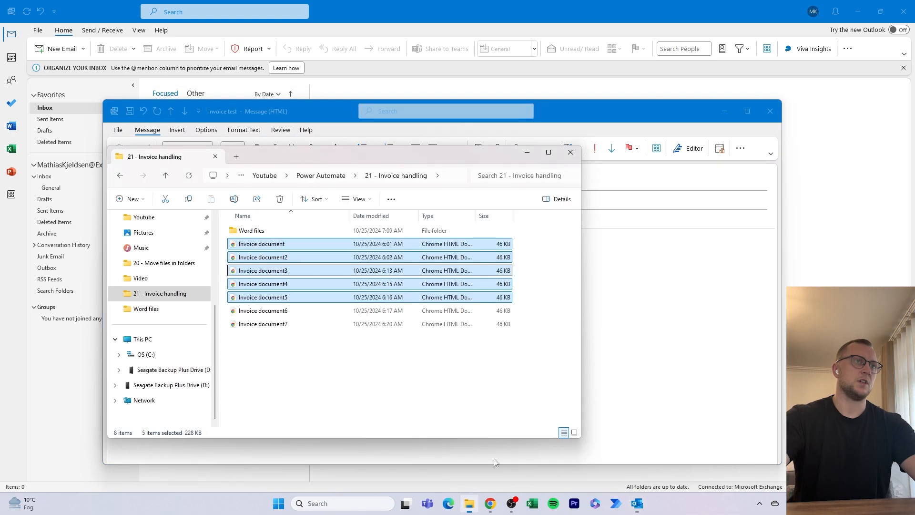
pyautogui.click(481, 391)
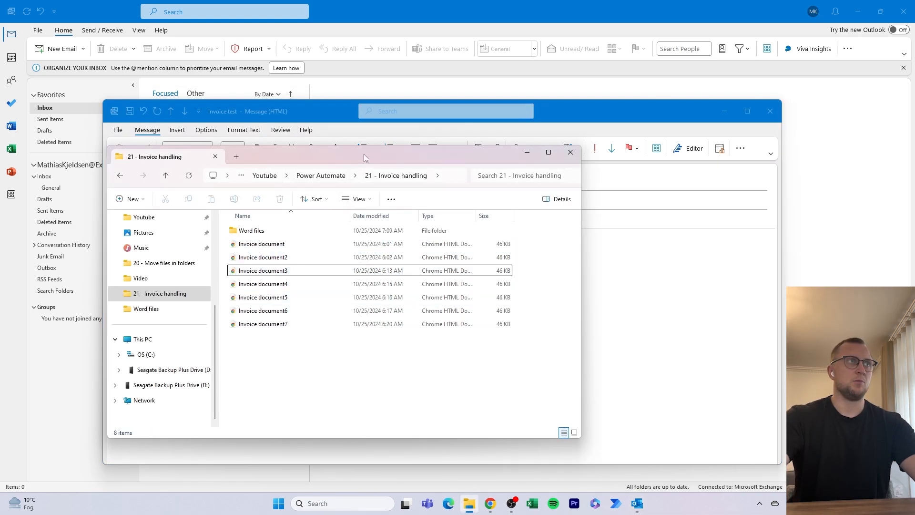
pyautogui.moveTo(364, 154); pyautogui.dragTo(701, 168)
pyautogui.click(621, 328)
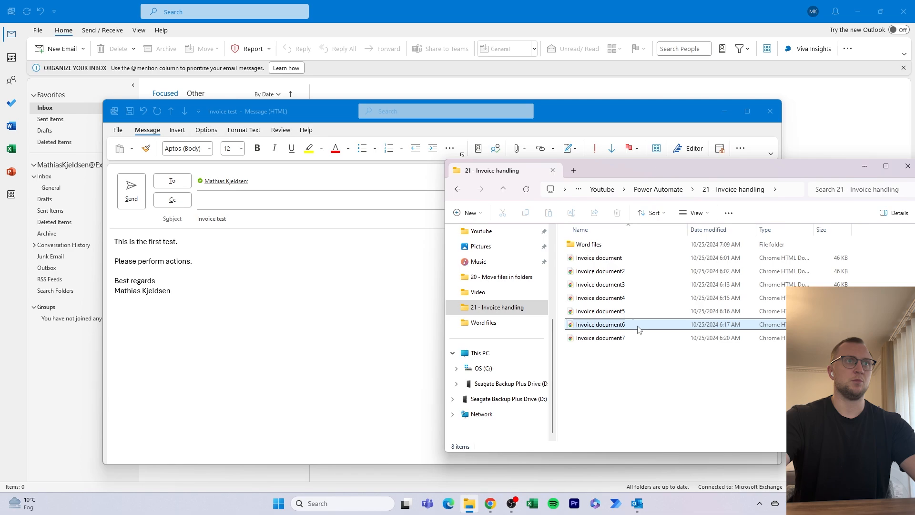
pyautogui.keyDown('ctrl'); pyautogui.click(631, 315); pyautogui.keyUp('ctrl')
pyautogui.keyDown('shift'); pyautogui.click(643, 263); pyautogui.keyUp('shift')
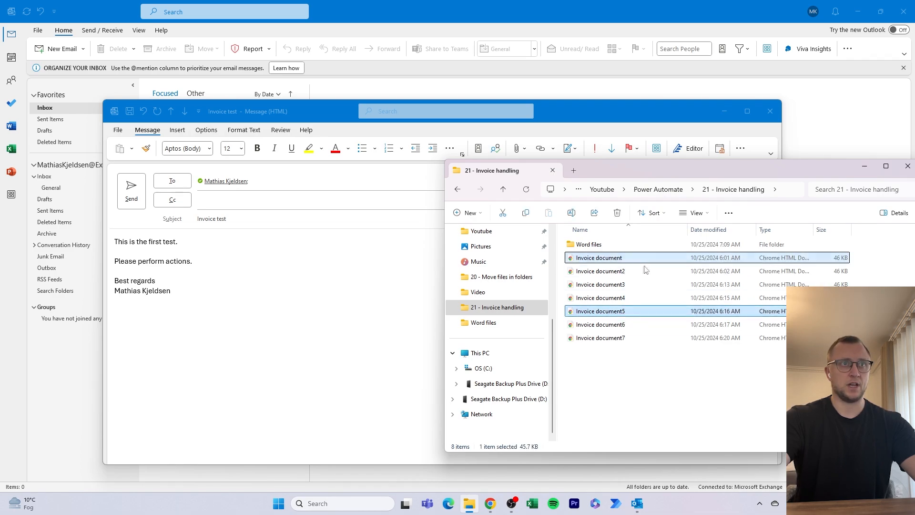
pyautogui.click(637, 328)
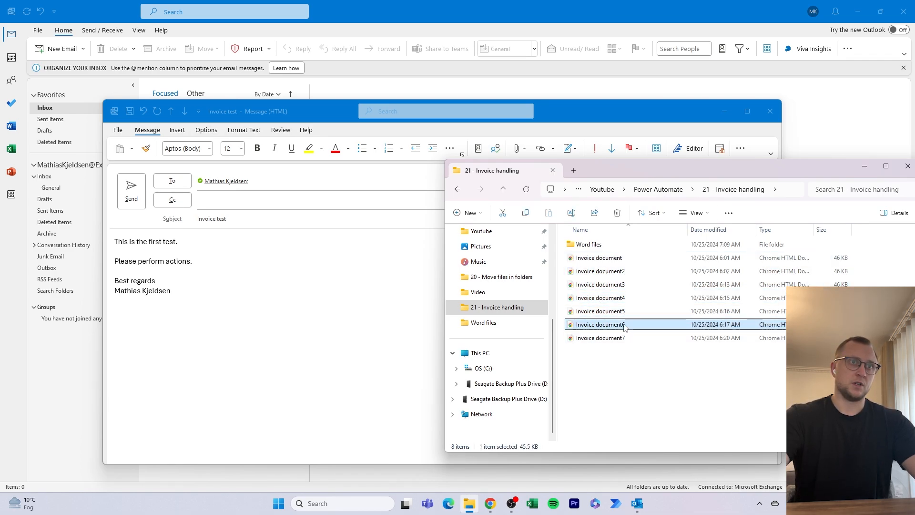
pyautogui.moveTo(624, 326); pyautogui.dragTo(268, 265)
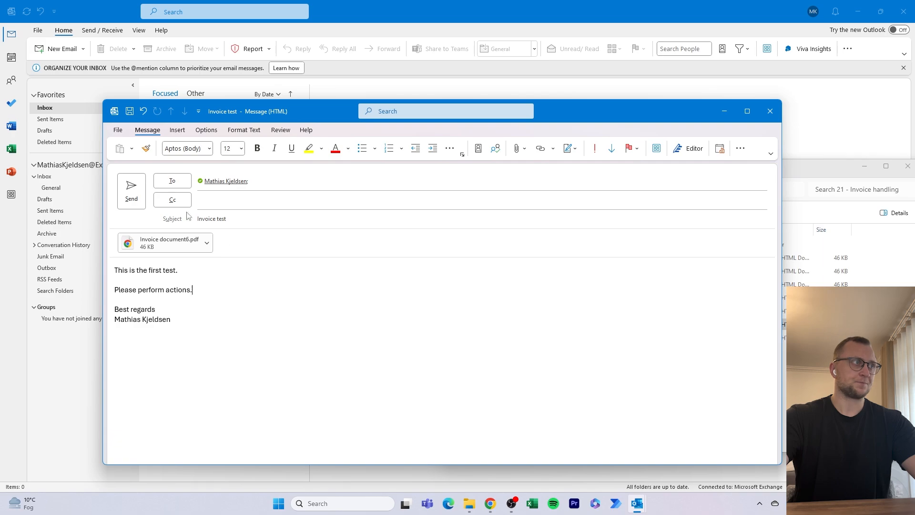
pyautogui.click(131, 190)
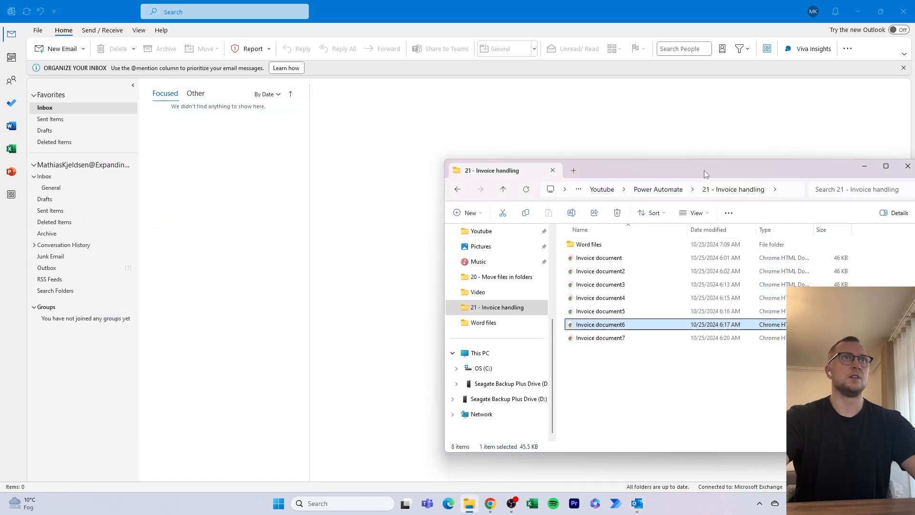
# - Check the inbox for the test email and watch the flow's test run in Power Automate
pyautogui.moveTo(706, 175); pyautogui.dragTo(914, 171)
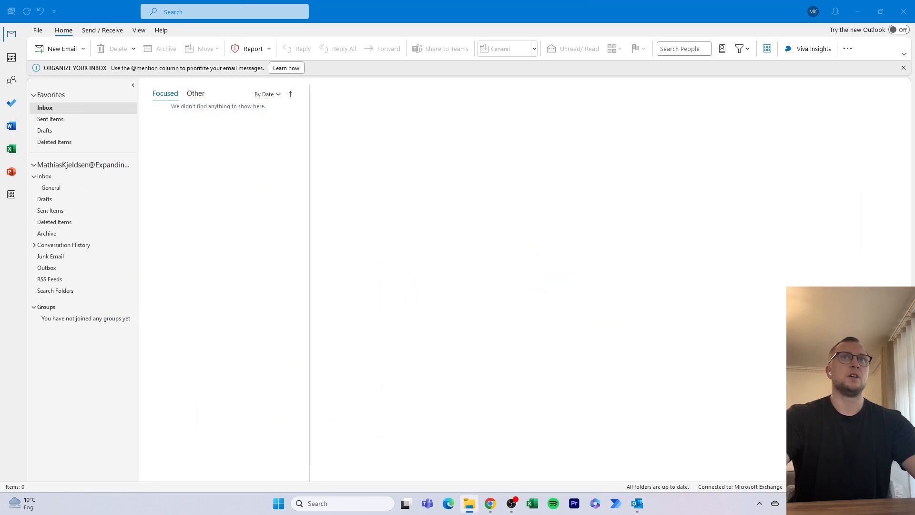
pyautogui.click(713, 10)
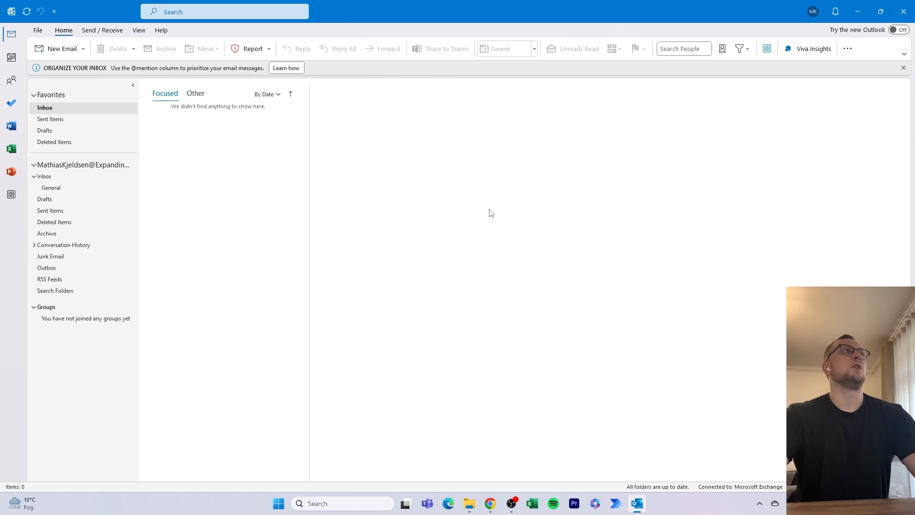
pyautogui.moveTo(414, 7); pyautogui.dragTo(837, 133)
pyautogui.click(630, 247)
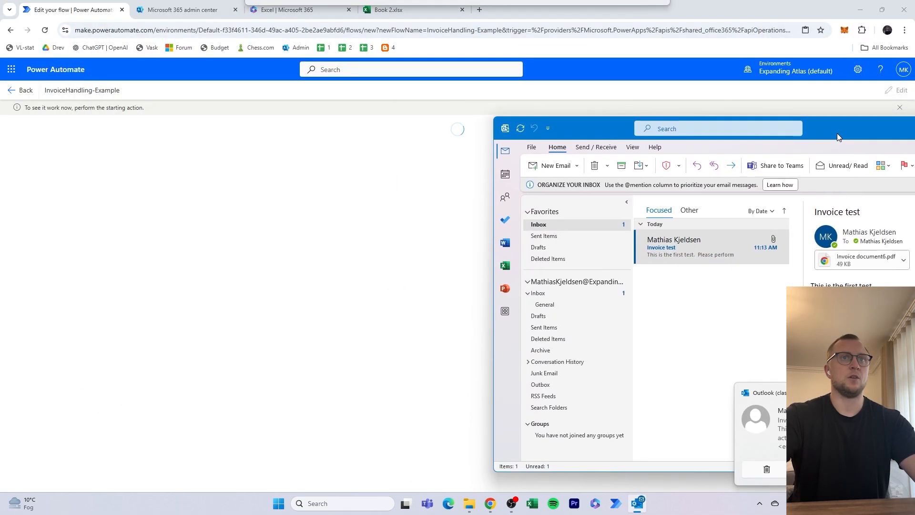
pyautogui.click(736, 244)
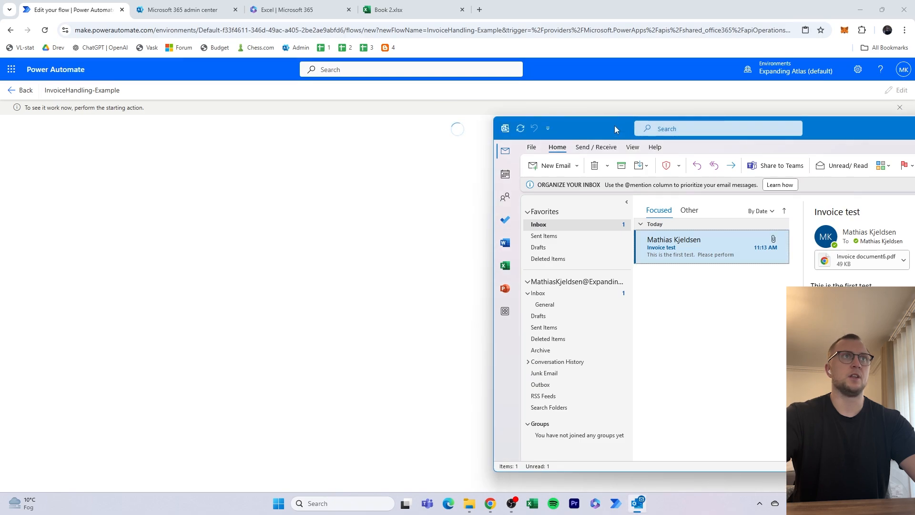
pyautogui.moveTo(613, 125); pyautogui.dragTo(750, 129)
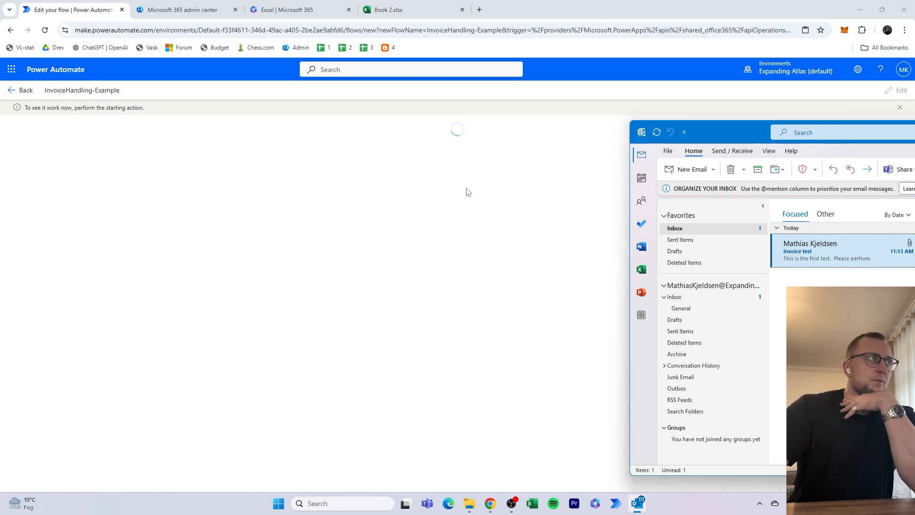
pyautogui.moveTo(745, 135); pyautogui.dragTo(772, 129)
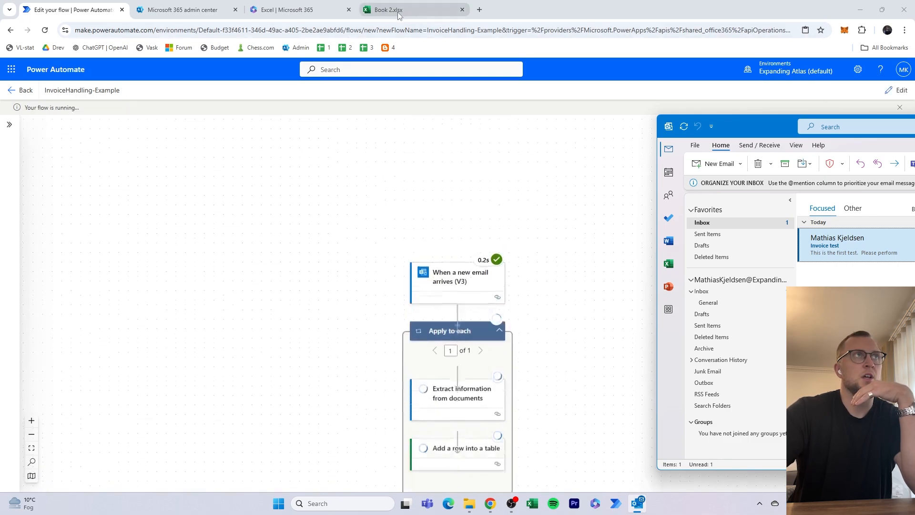
pyautogui.moveTo(574, 336); pyautogui.dragTo(579, 218)
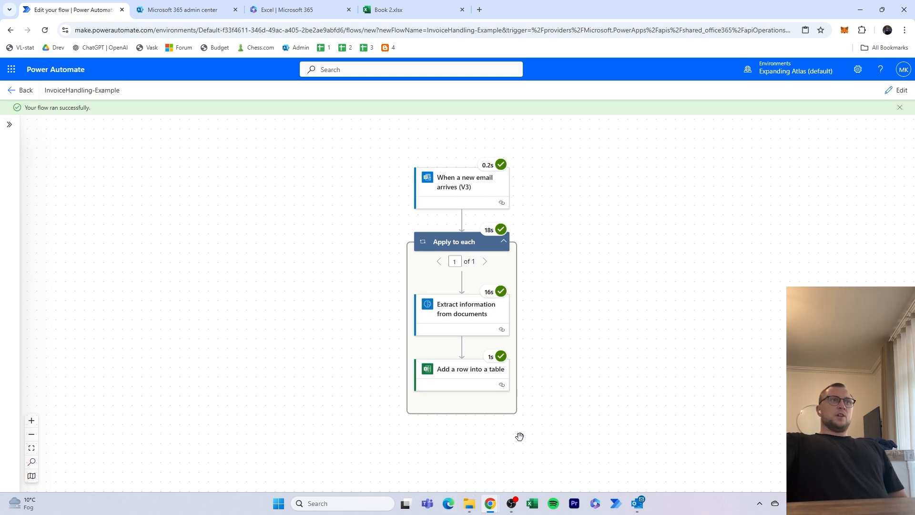
# - Switch to Book 2.xlsx, review the new table row and widen the invoiceDate column to fit its content
pyautogui.click(410, 10)
pyautogui.click(351, 232)
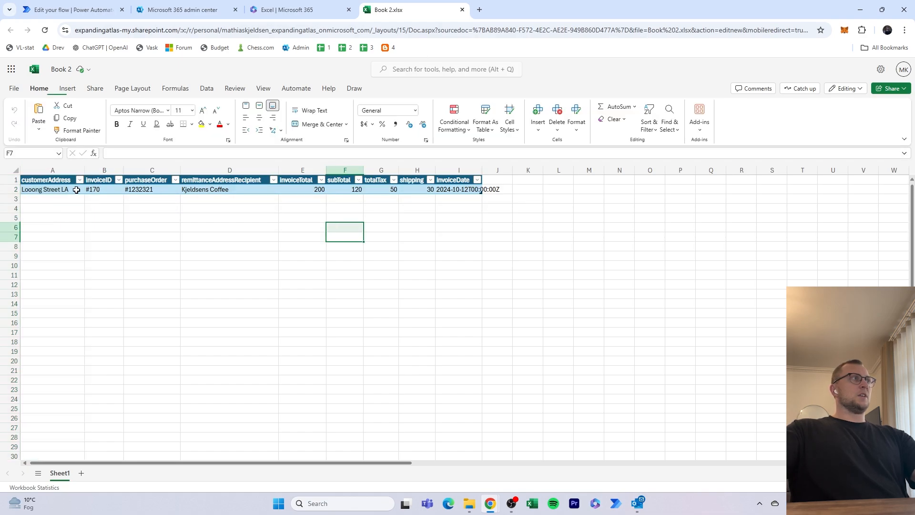
pyautogui.moveTo(47, 189)
pyautogui.mouseDown()
pyautogui.moveTo(482, 190)
pyautogui.moveTo(48, 180)
pyautogui.mouseUp()
pyautogui.click(483, 190)
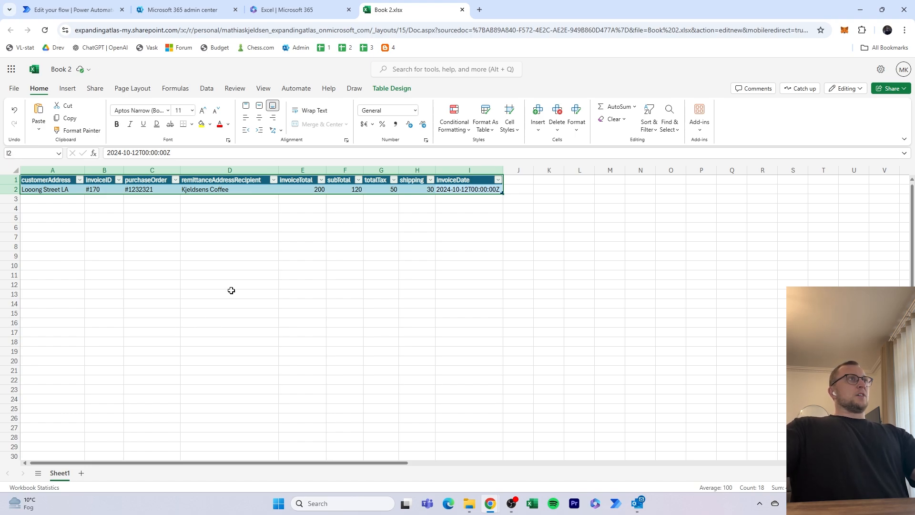
# - Return to Outlook and start a second new email addressed to the mailbox owner's own account
pyautogui.click(637, 503)
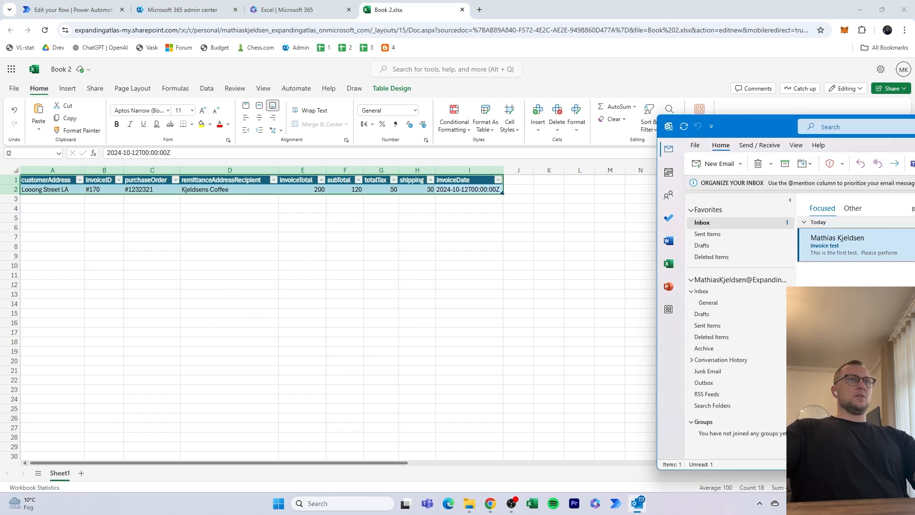
pyautogui.moveTo(771, 131); pyautogui.dragTo(399, 88)
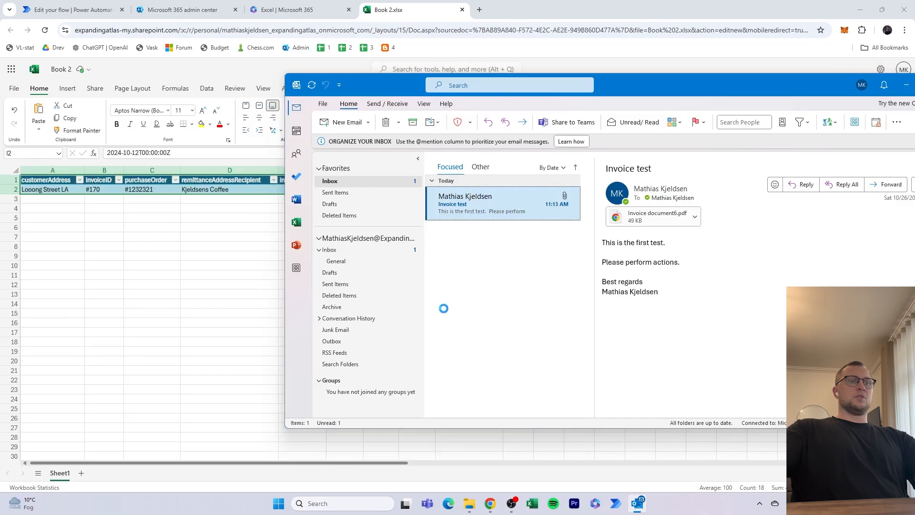
pyautogui.hotkey('ctrl', 'n')
pyautogui.write('mathias')
pyautogui.press('Return')
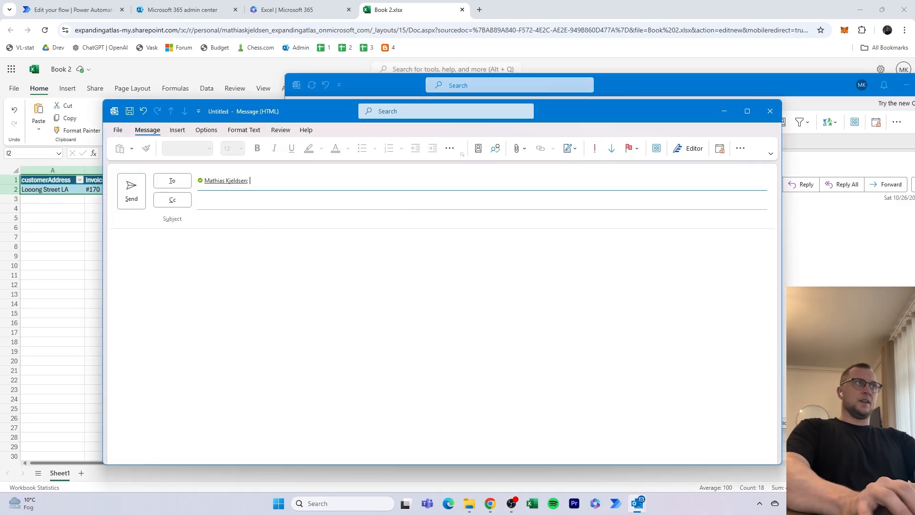
# - Set the email subject to "Invoice #1323123" and enter "Sadasdasd" as the message body
pyautogui.press('Tab')
pyautogui.press('Tab')
pyautogui.write('Invoice #1323123')
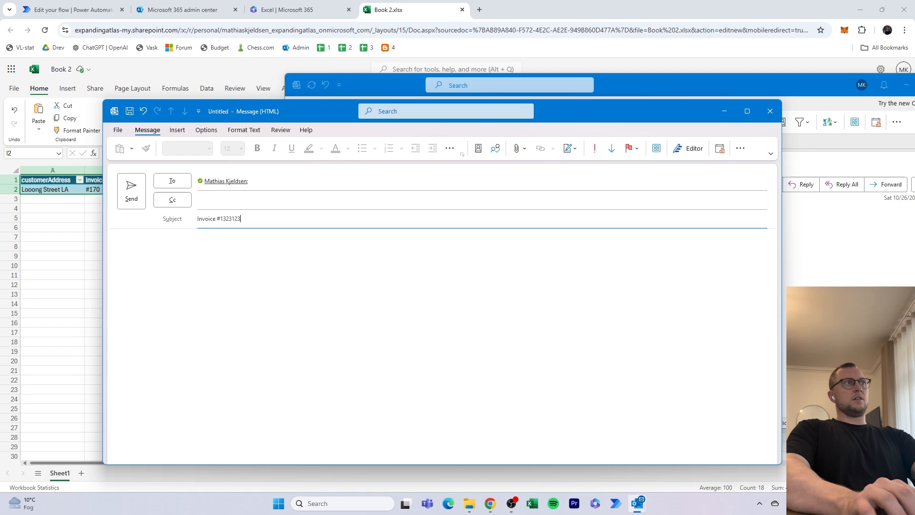
pyautogui.press('Tab')
pyautogui.write('Sadasdasd')
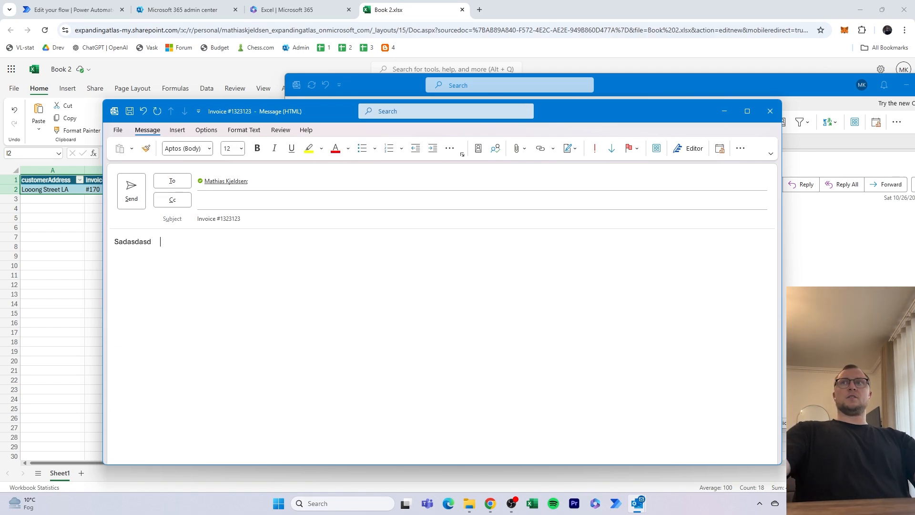
# - Attach Invoice document7 from the 21 - Invoice handling folder to the email and send it
pyautogui.hotkey('alt', 'Tab')
pyautogui.click(540, 333)
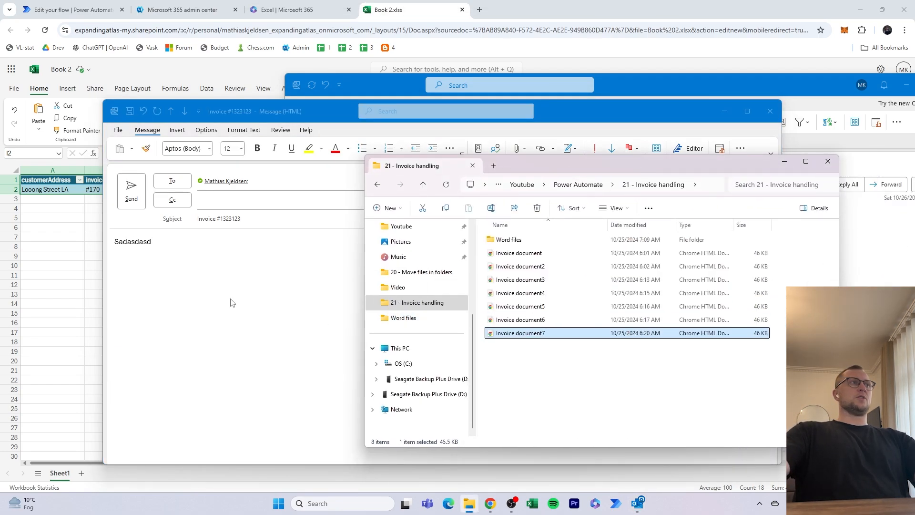
pyautogui.moveTo(232, 303); pyautogui.dragTo(223, 304)
pyautogui.click(131, 191)
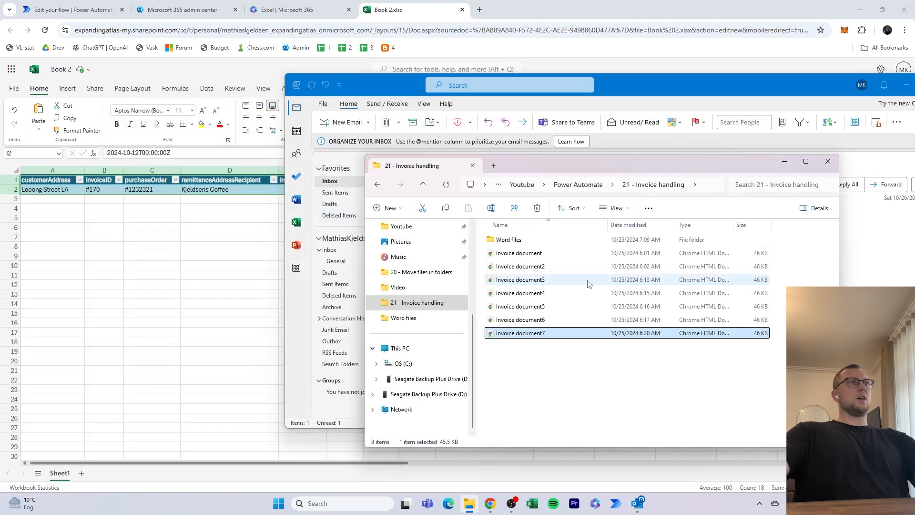
# - Switch to Power Automate, leave the finished test run for the InvoiceHandling-Example details page and dismiss the ready-to-go dialog and mail notification
pyautogui.click(566, 363)
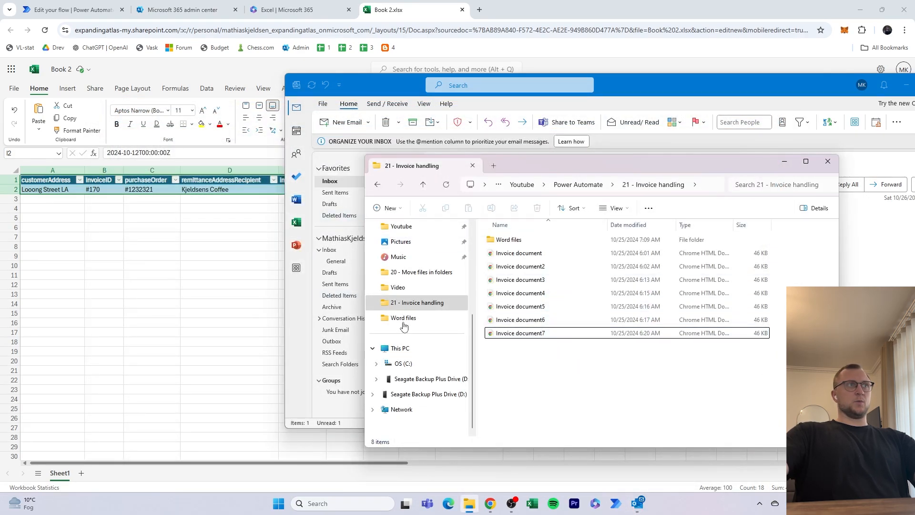
pyautogui.click(264, 292)
pyautogui.click(71, 10)
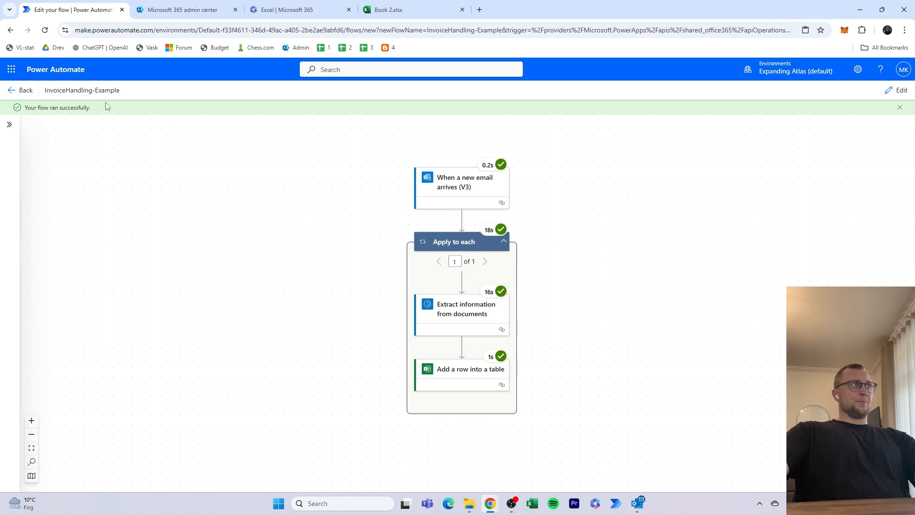
pyautogui.click(11, 90)
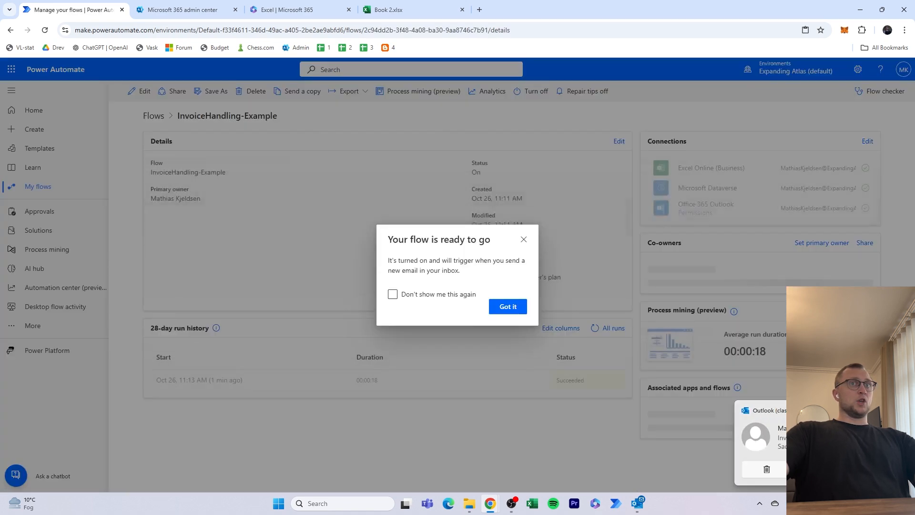
pyautogui.click(523, 192)
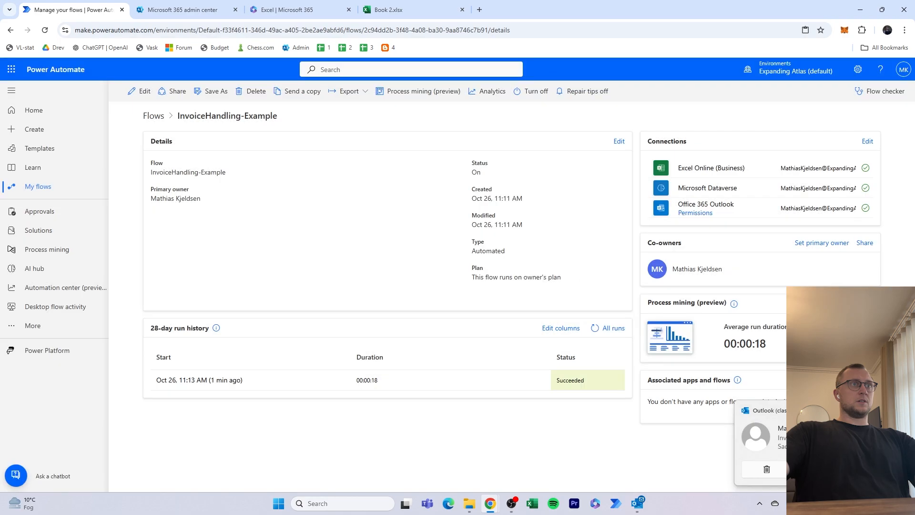
pyautogui.click(896, 410)
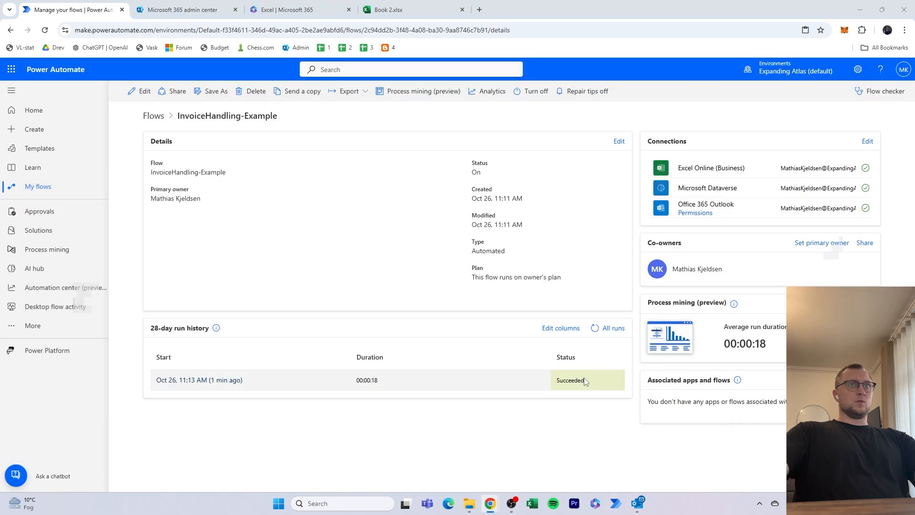
# - Check the Outlook inbox for the second invoice email and refresh the flow's 28-day run history in Power Automate
pyautogui.hotkey('alt', 'Tab')
pyautogui.hotkey('alt', 'Tab')
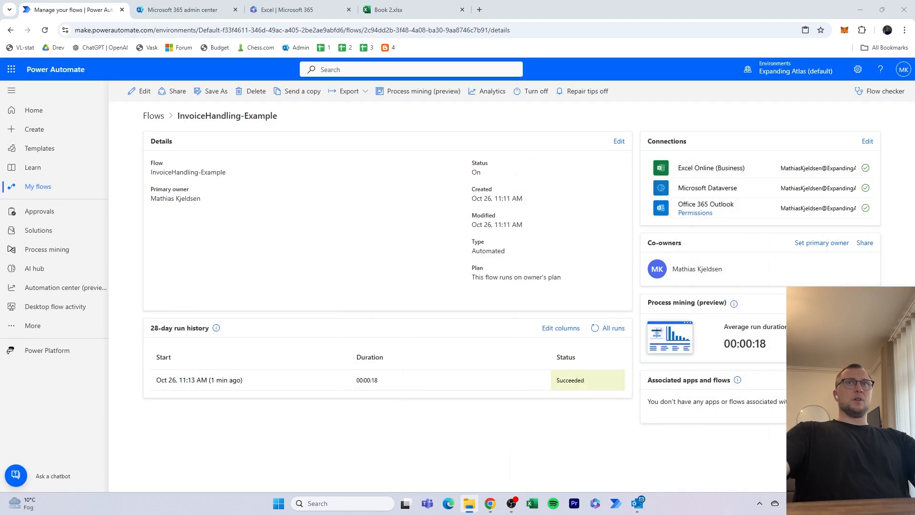
pyautogui.click(637, 503)
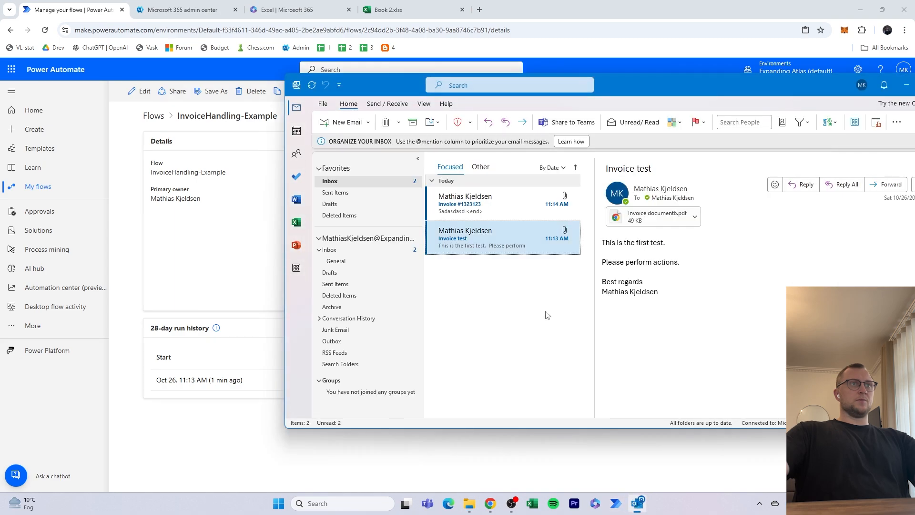
pyautogui.click(505, 237)
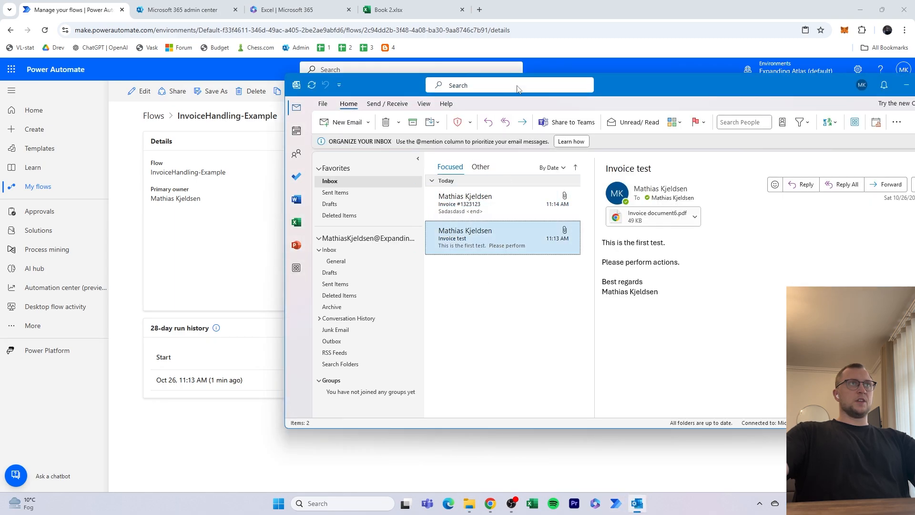
pyautogui.click(556, 69)
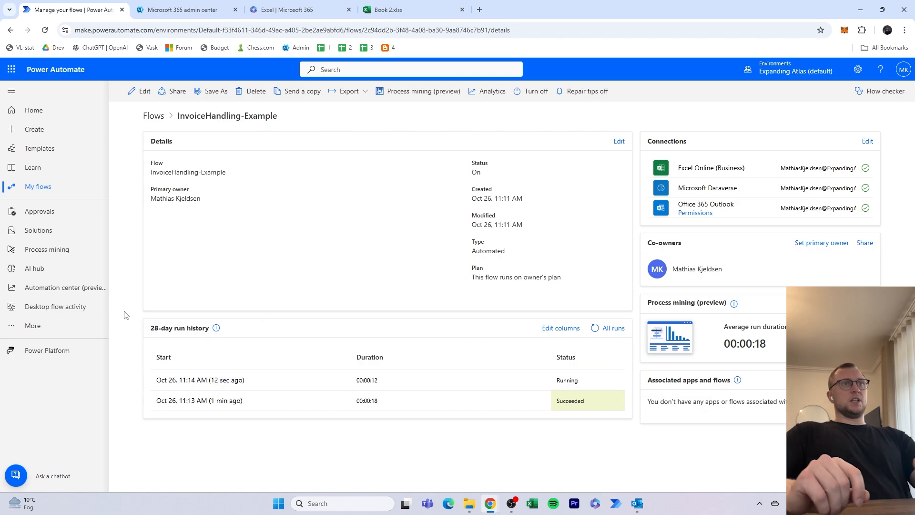
pyautogui.press('F5')
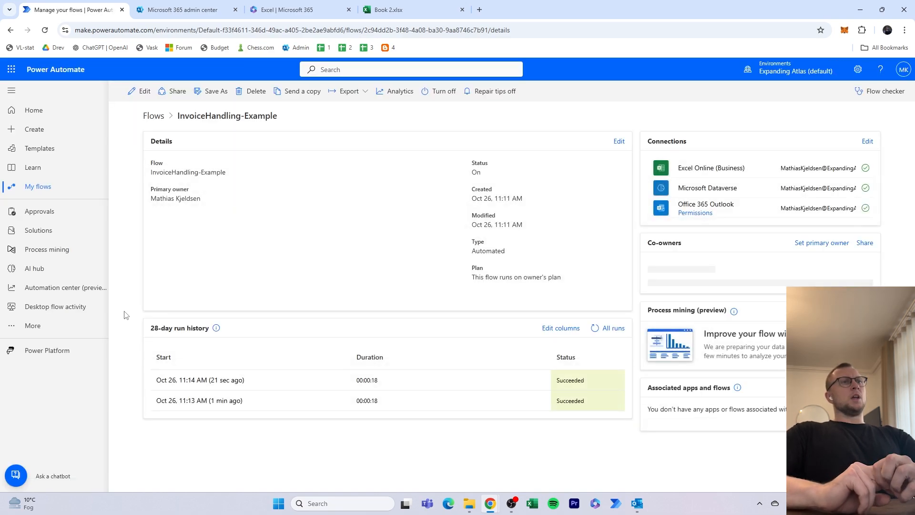
# - Switch to Book 2.xlsx and review the extracted invoice data in table rows 2 and 3
pyautogui.click(372, 5)
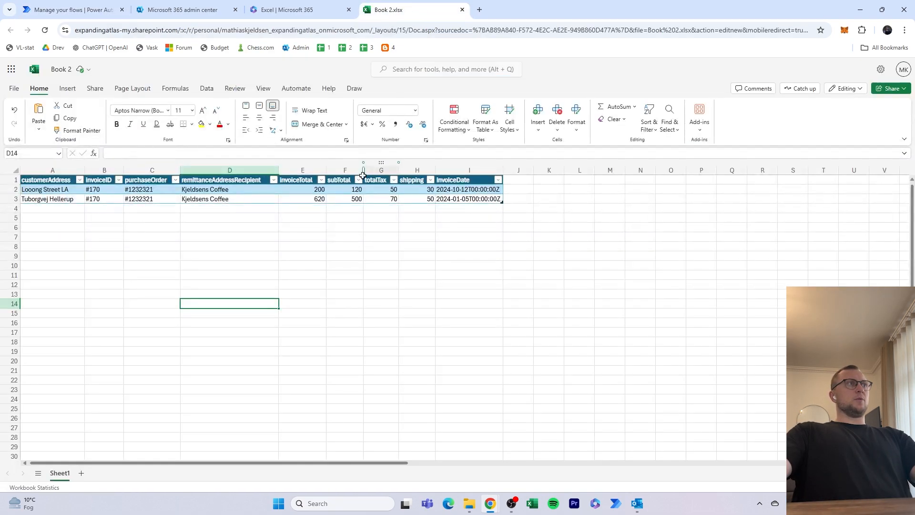
pyautogui.moveTo(41, 189); pyautogui.dragTo(485, 199)
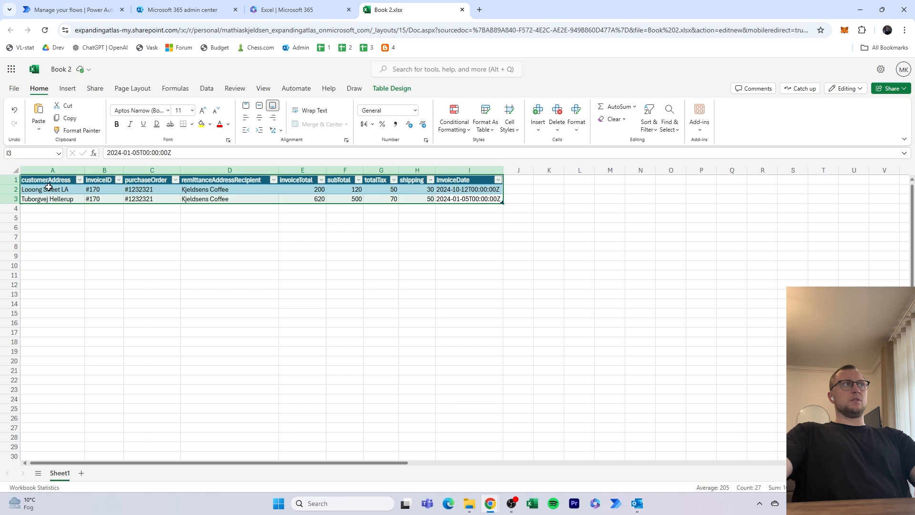
pyautogui.click(57, 181)
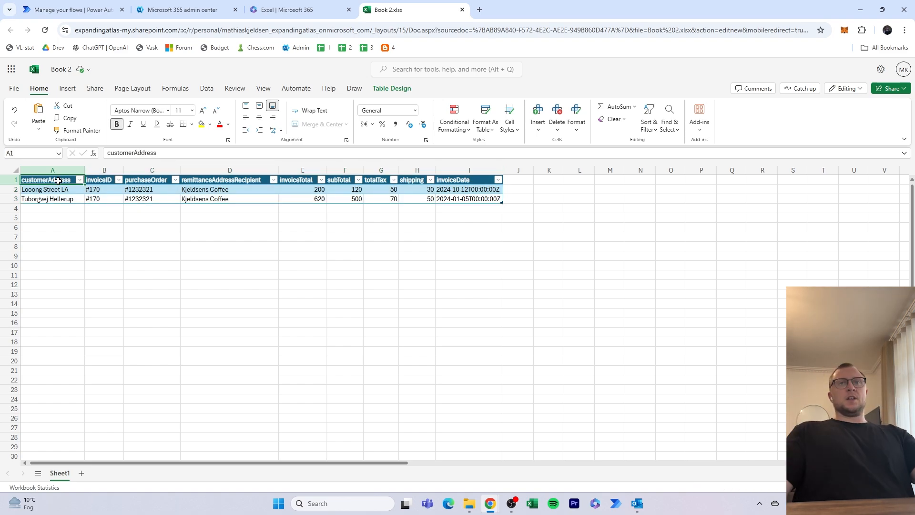